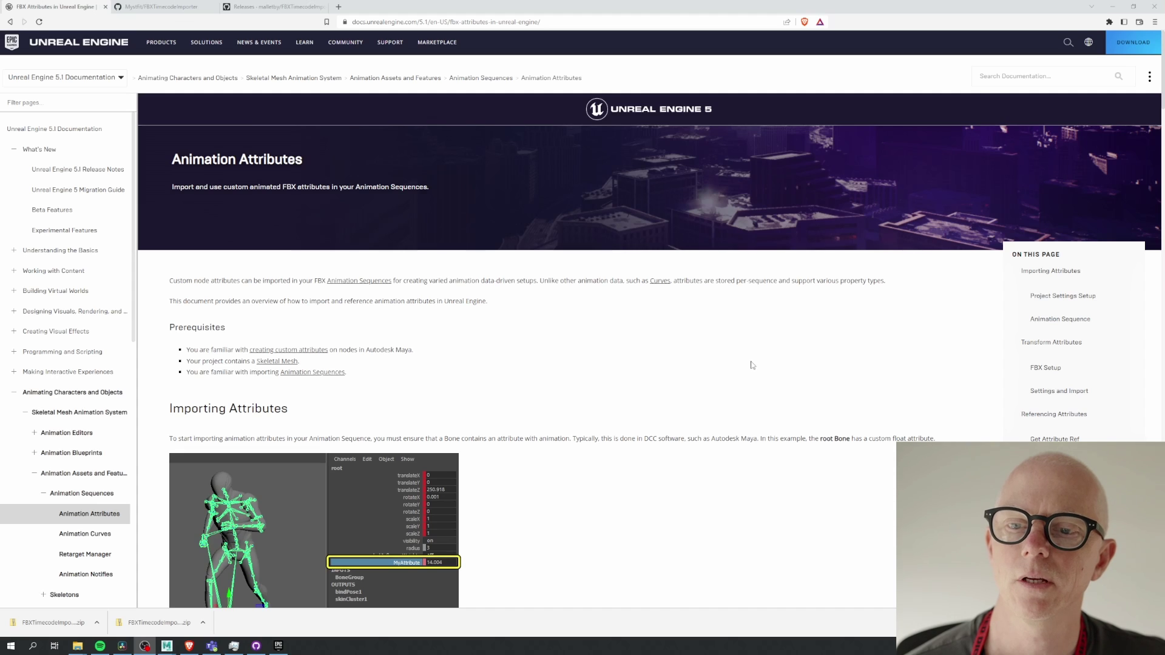
Step: Scroll the Animation Attributes page down to the Importing Attributes section and its note
scroll(753, 366, "down", 3)
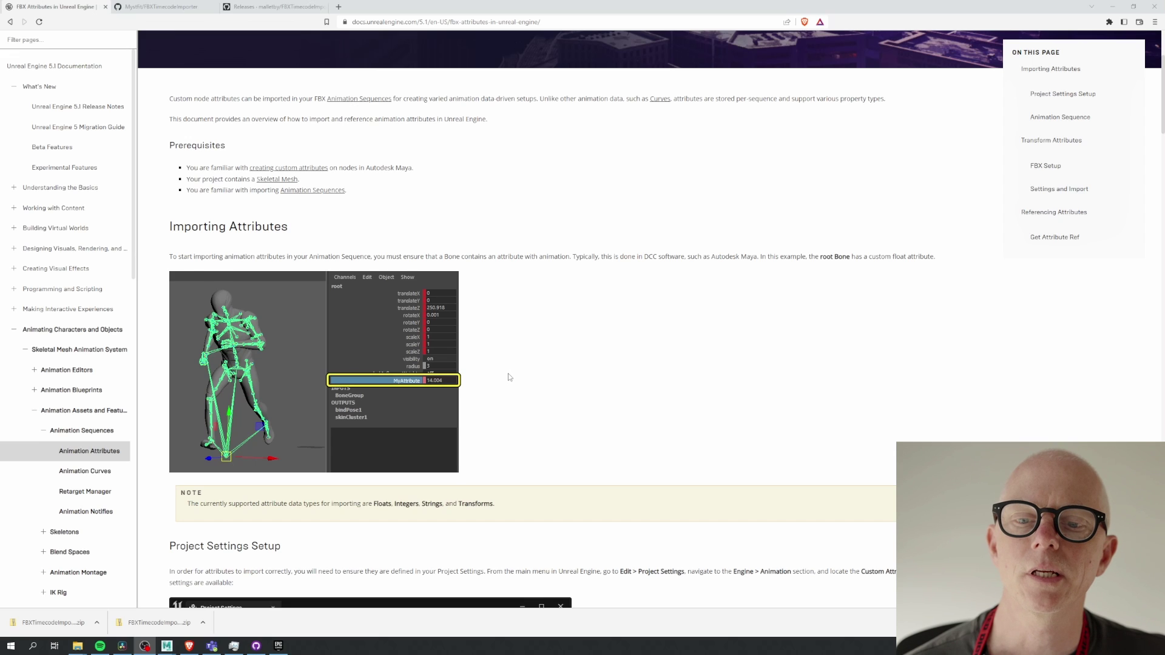
Step: Read through Project Settings Setup and the FBX Import Options, then bring up Motive's Layout menu
scroll(509, 377, "down", 9)
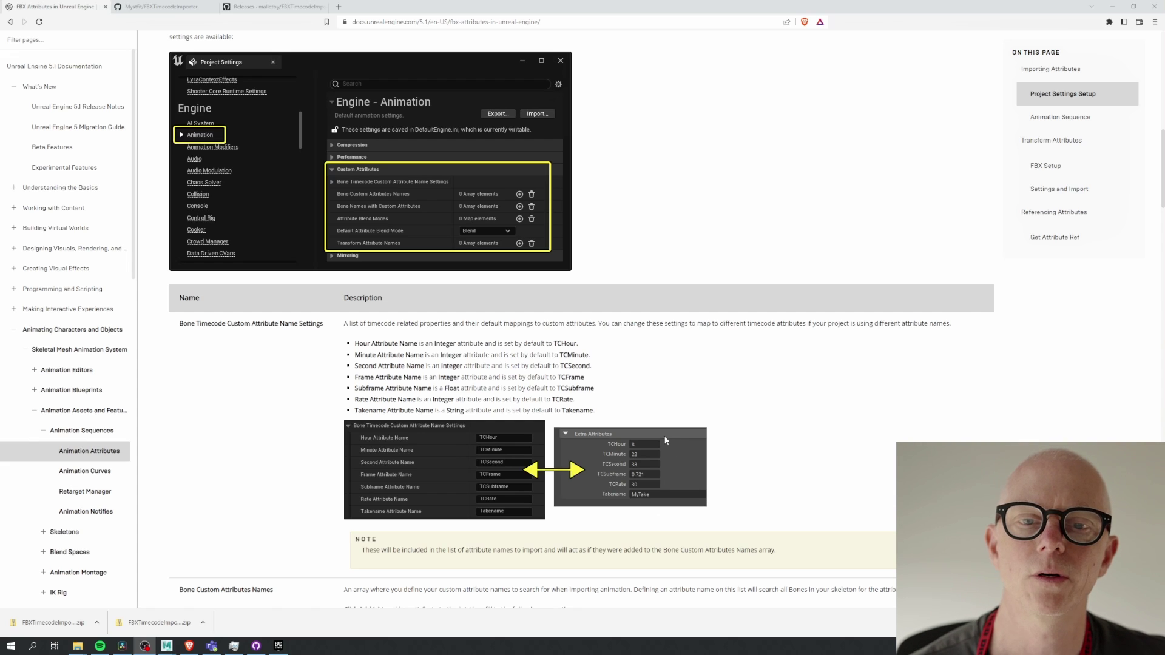
scroll(661, 438, "down", 3)
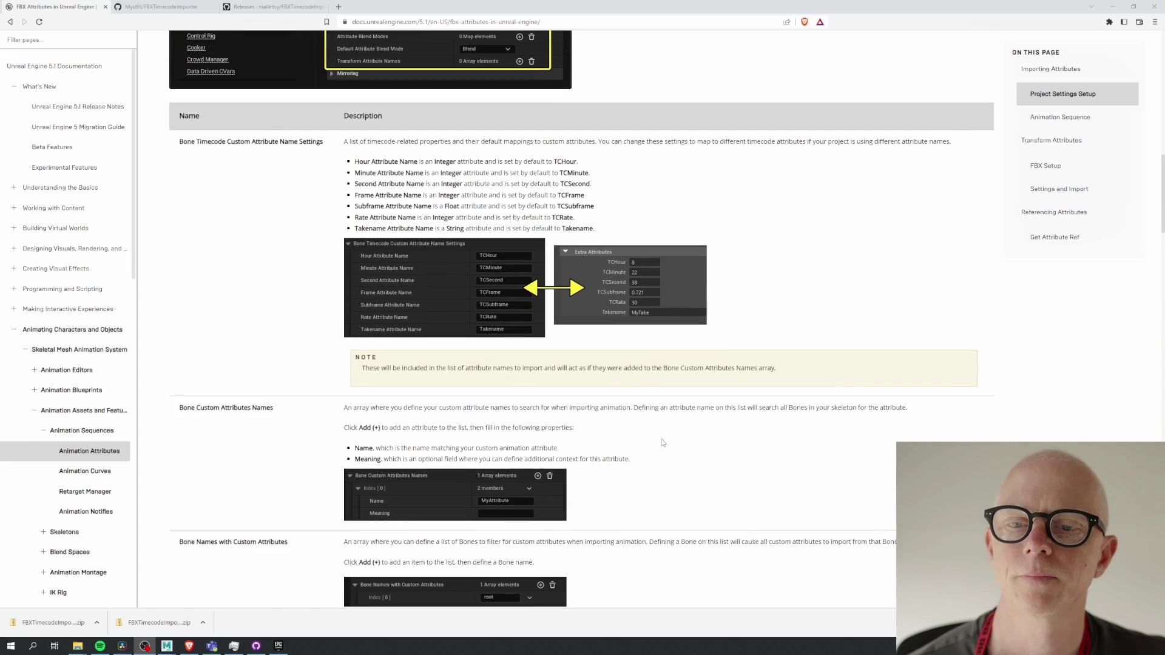
scroll(663, 443, "down", 3)
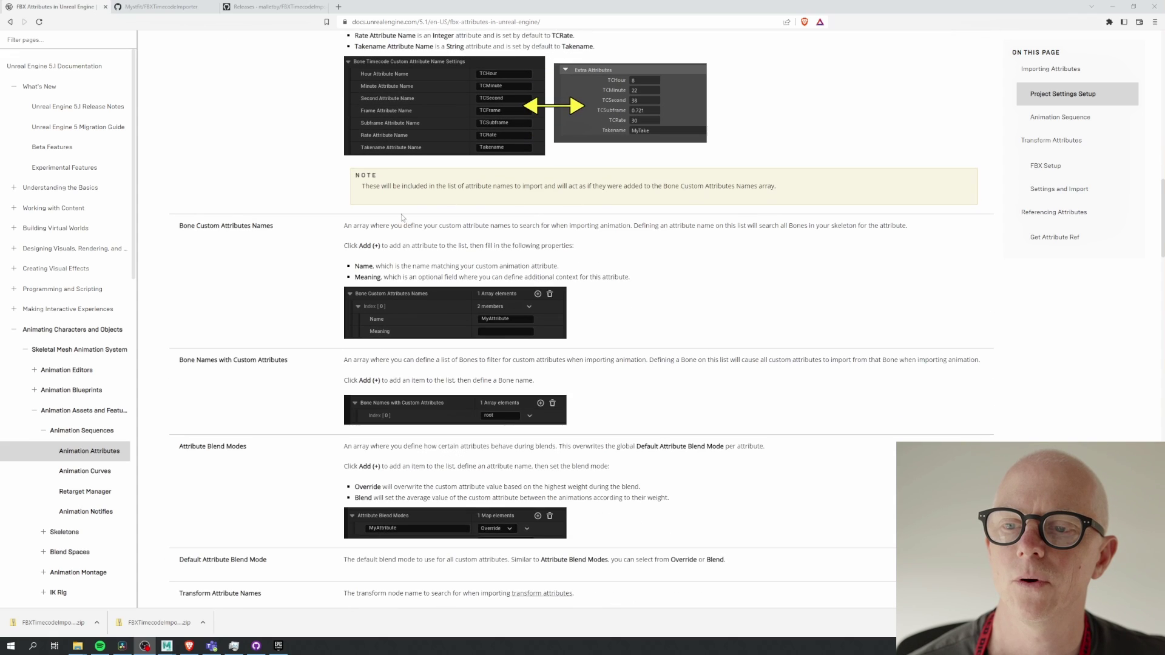
scroll(343, 427, "down", 12)
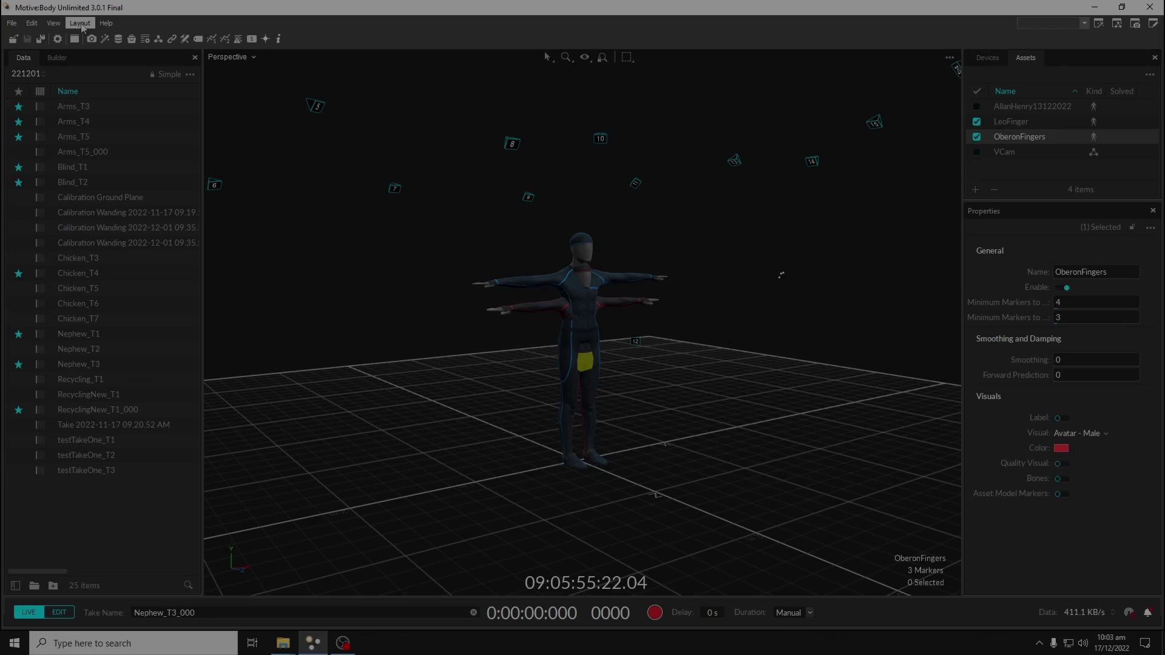
left_click(81, 23)
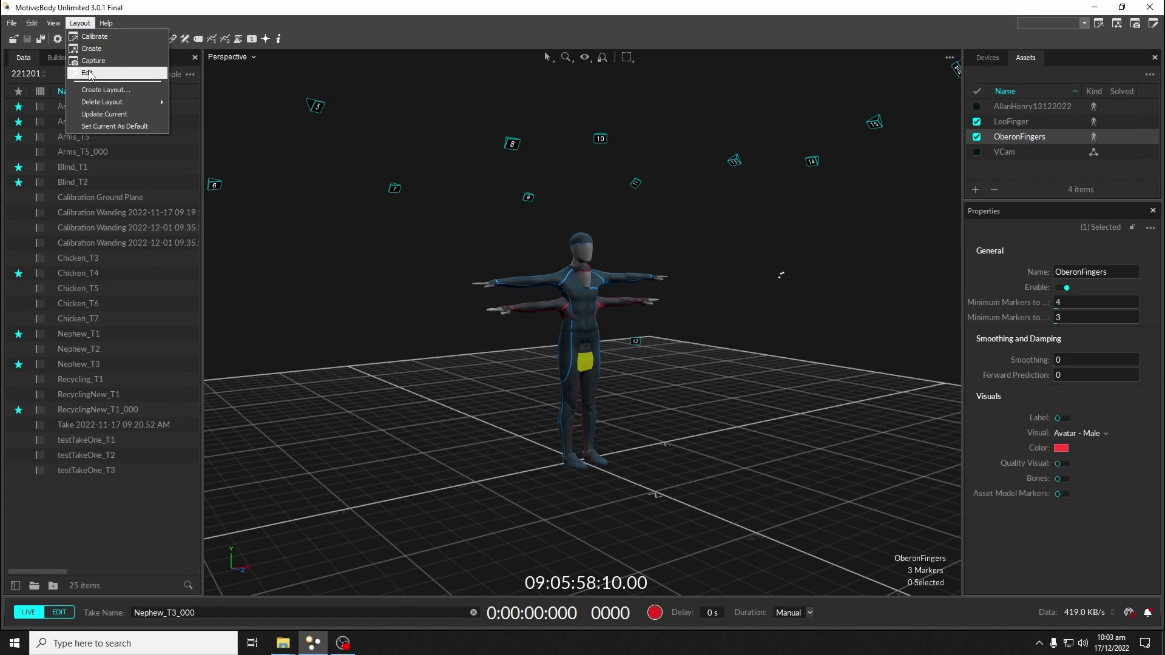
Step: Switch Motive to the Edit layout and load the Nephew_T3 take
left_click(88, 73)
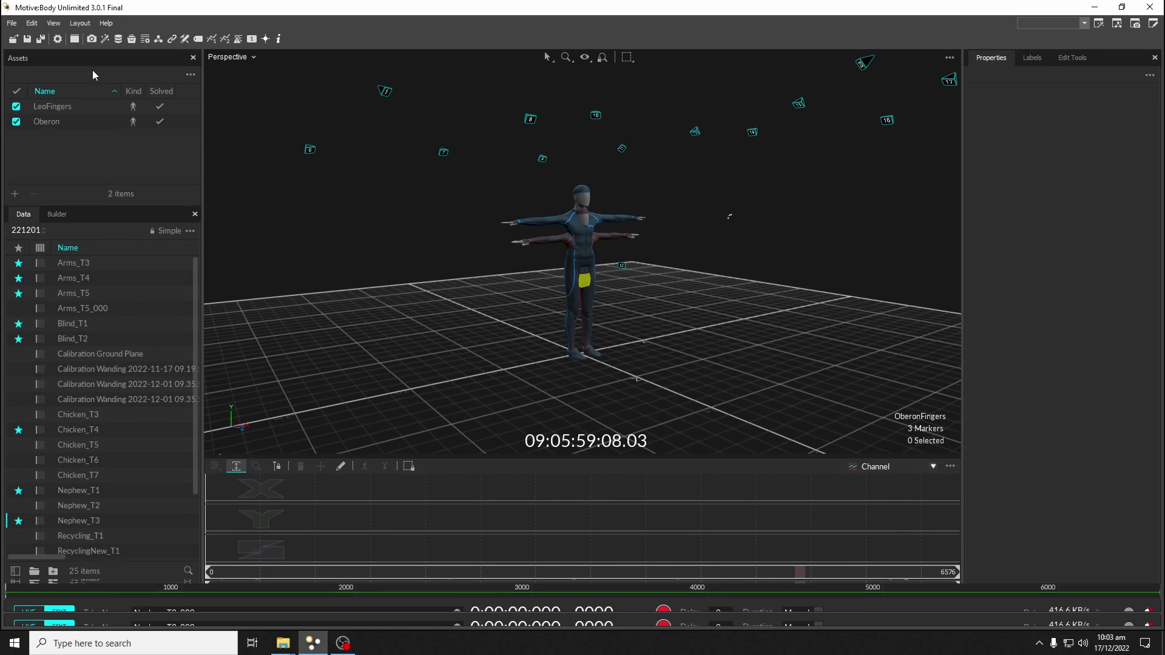
scroll(73, 382, "down", 2)
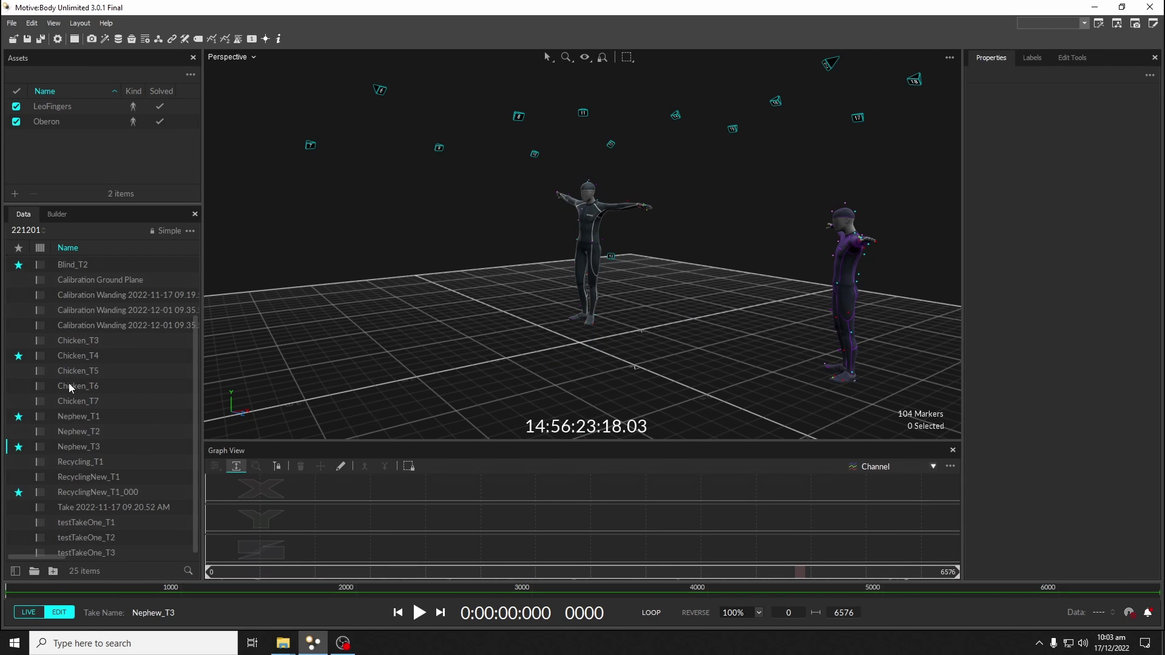
left_click(68, 449)
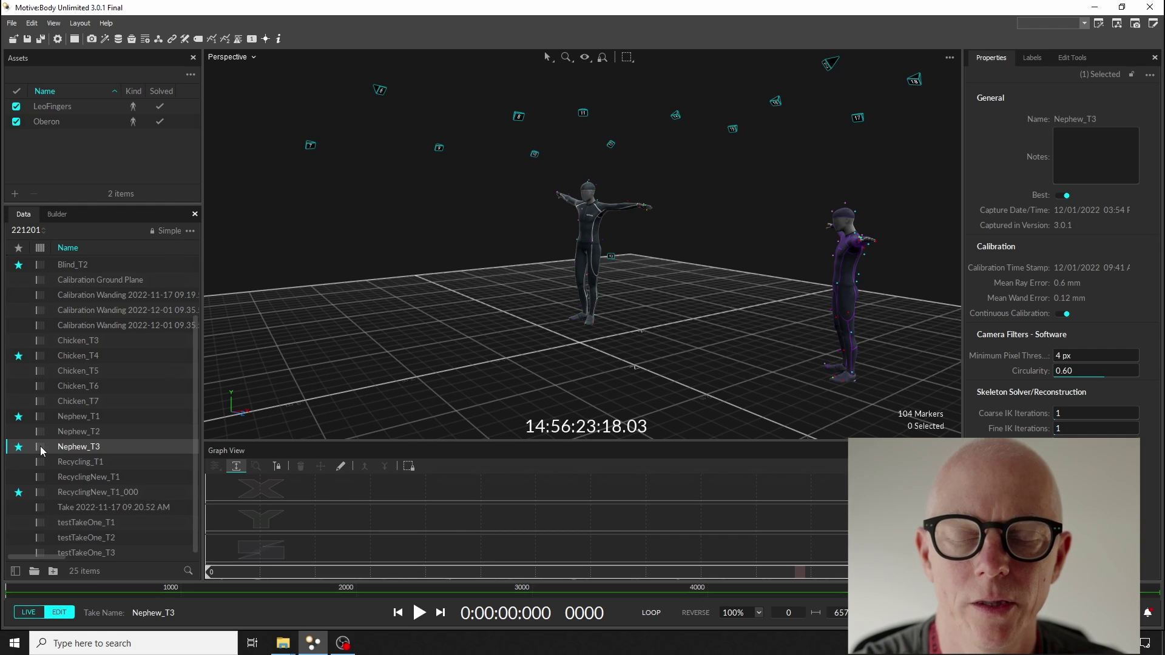
Step: Tilt the capture volume view and scrub the take from frame 1566
right_click_drag(439, 400, 474, 385)
left_click(280, 590)
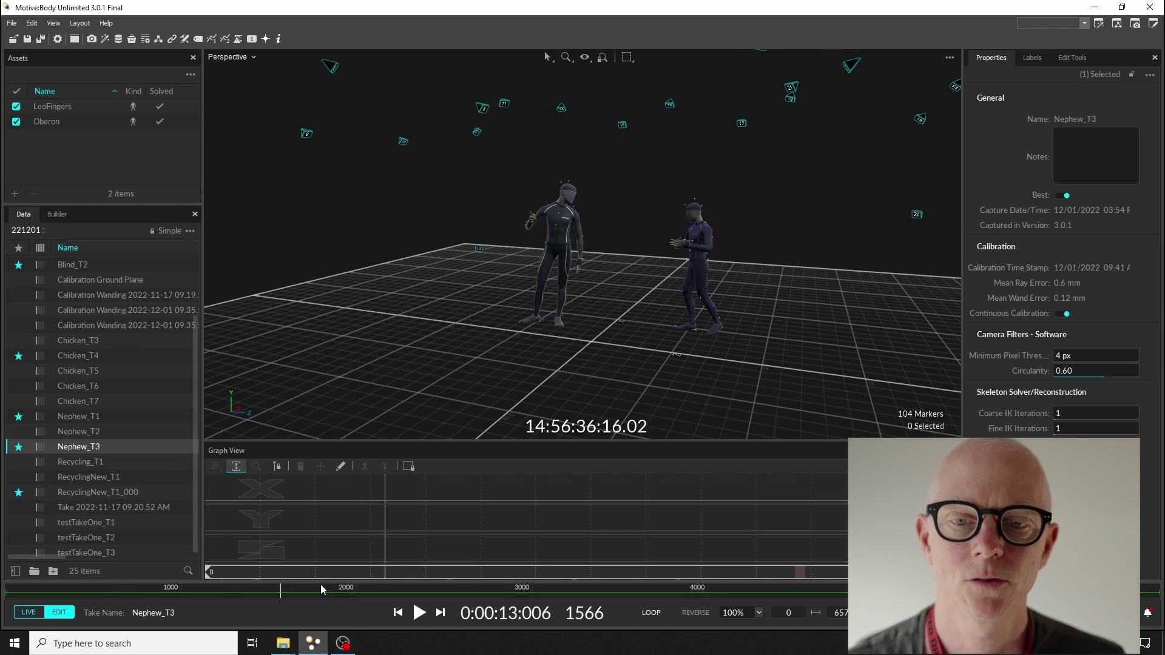
left_click_drag(352, 589, 97, 590)
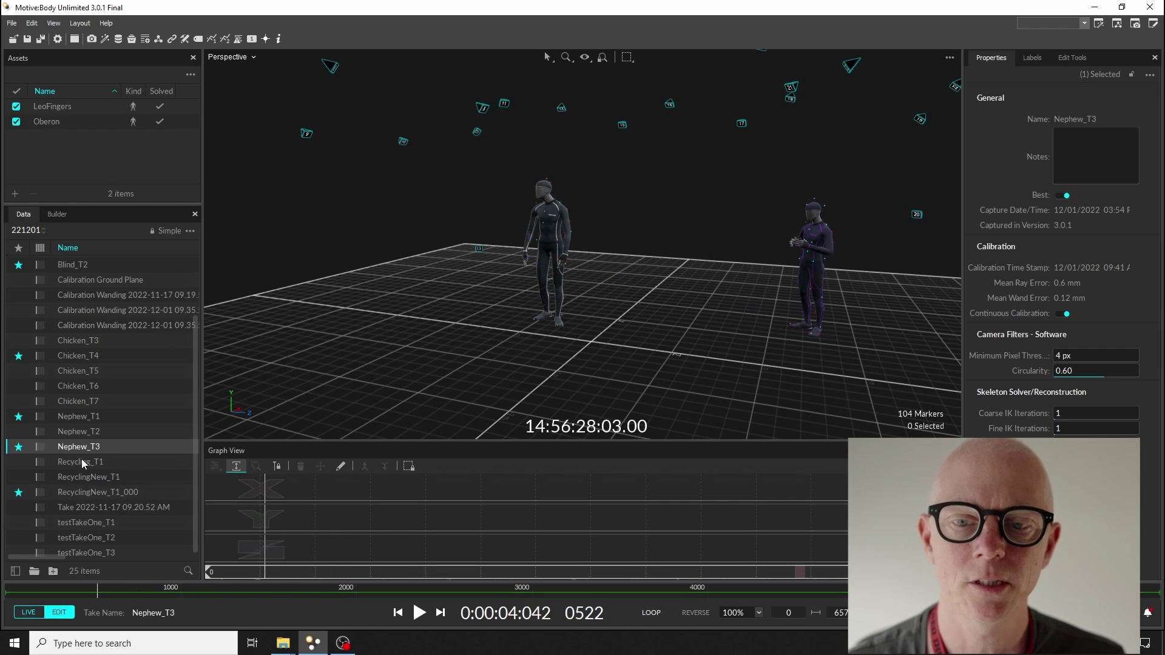
Step: Reconstruct, auto-label and solve Nephew_T3, overwriting the existing 3D data
right_click(97, 449)
left_click(528, 418)
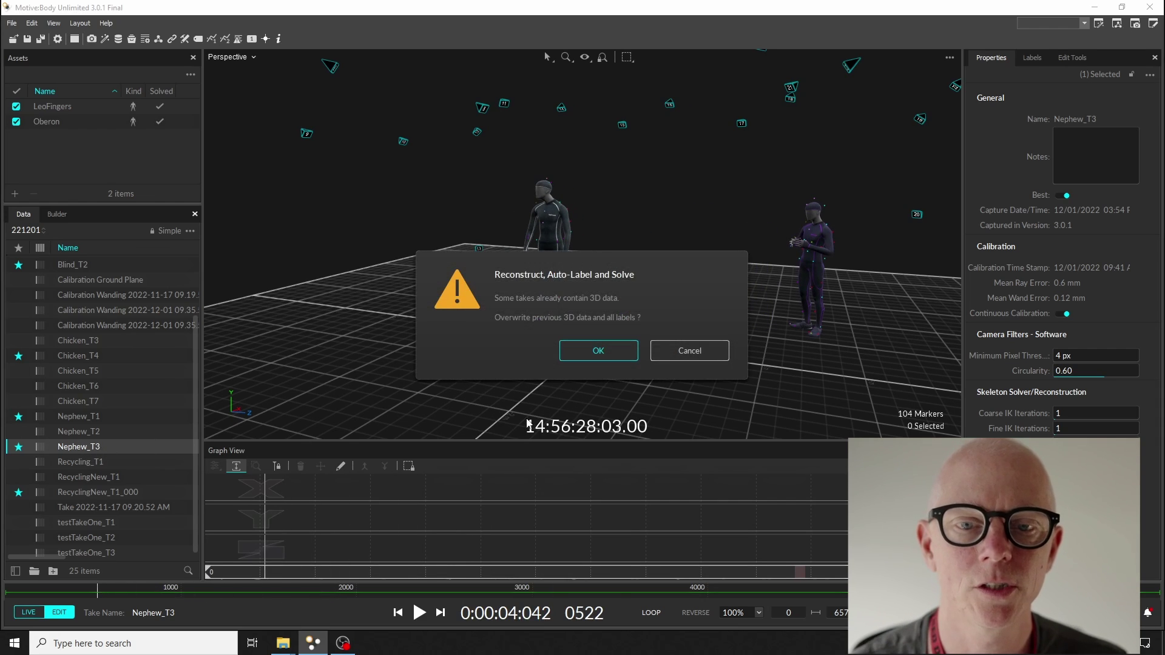
left_click(598, 351)
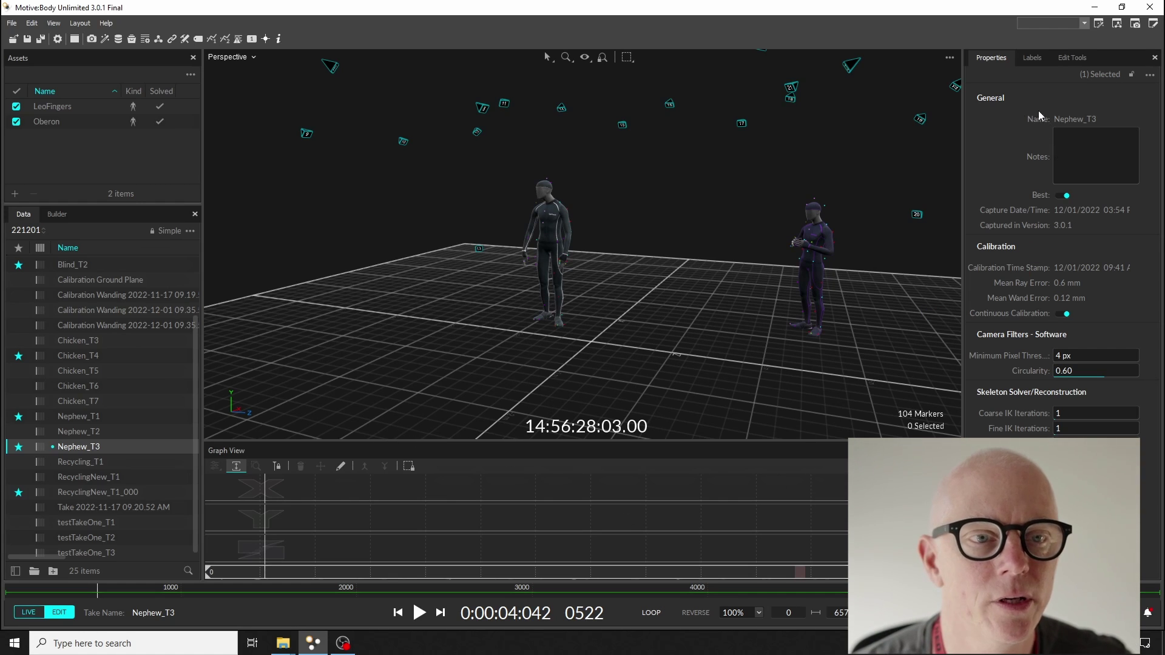
Step: Show the advanced take properties, including the start and end timecodes
left_click(1150, 74)
left_click(1132, 94)
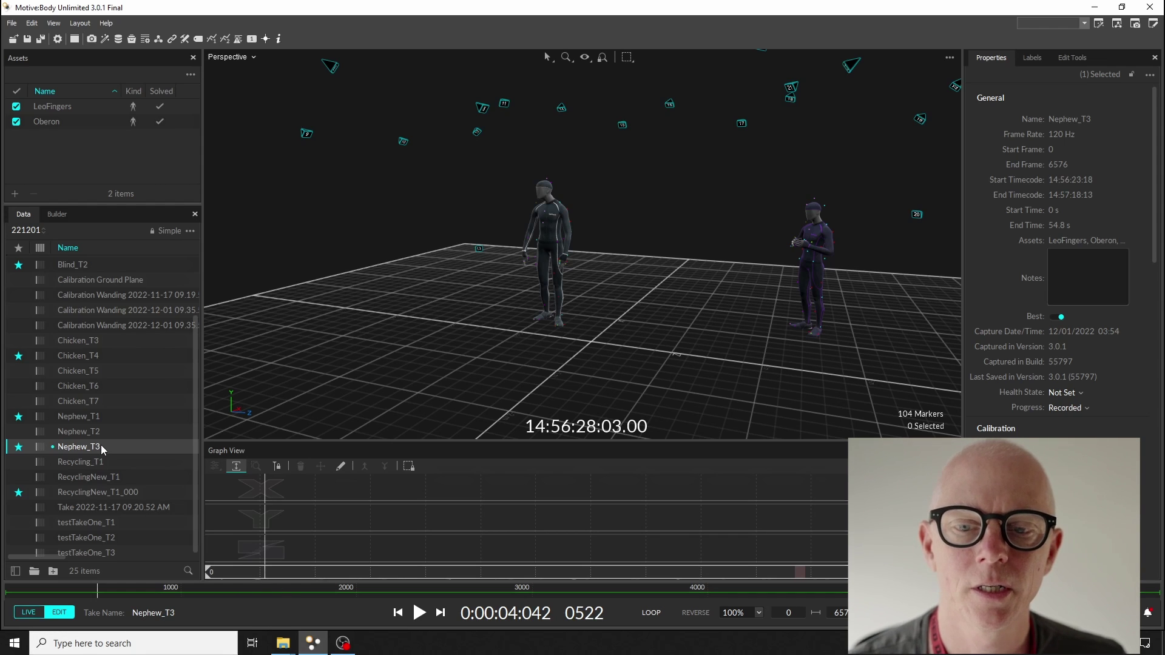
mouse_move(116, 593)
left_mouse_down()
mouse_move(963, 592)
mouse_move(129, 592)
left_mouse_up()
Step: Save the Nephew_T3 take and start exporting its tracking data
right_click(68, 447)
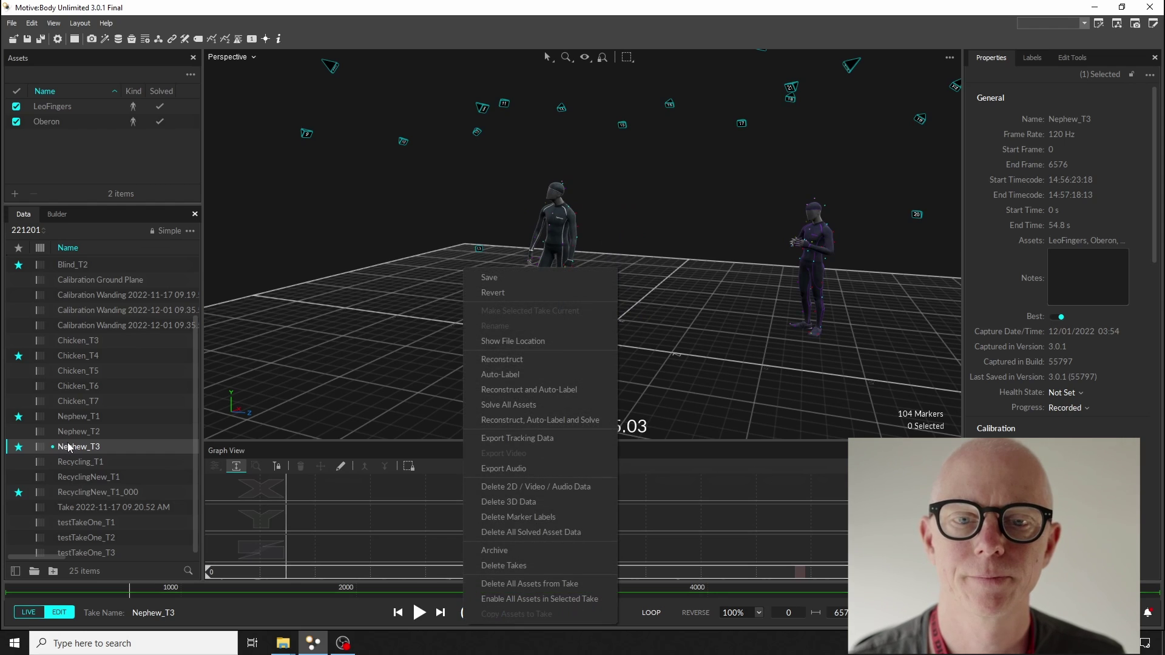
left_click(489, 277)
right_click(87, 449)
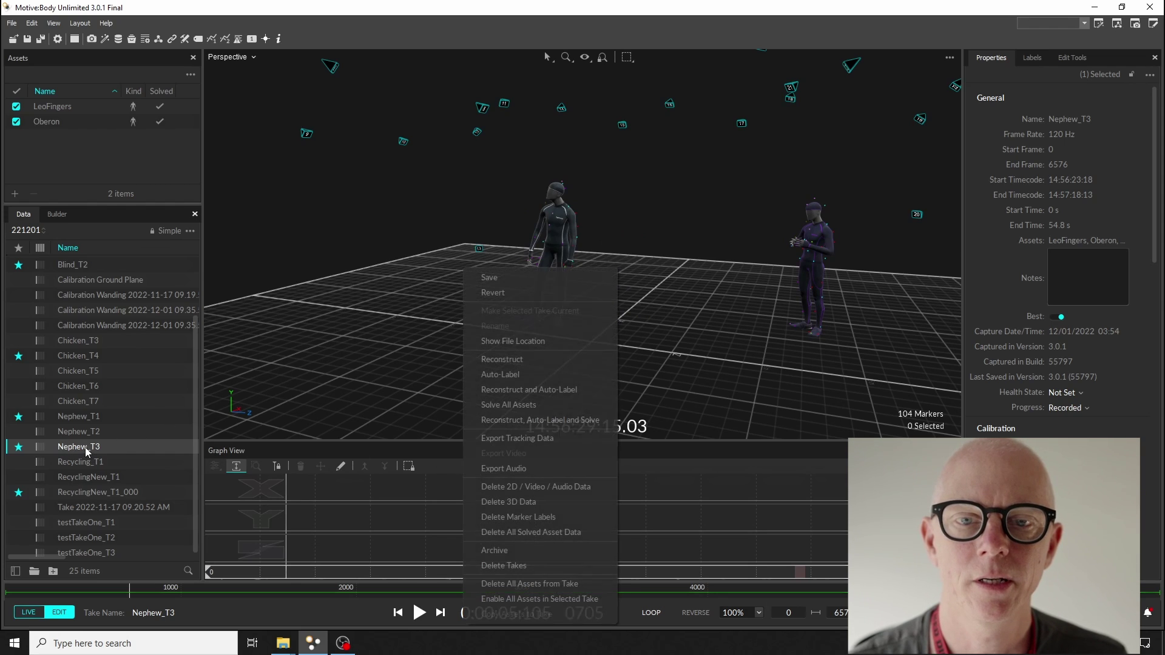
left_click(517, 438)
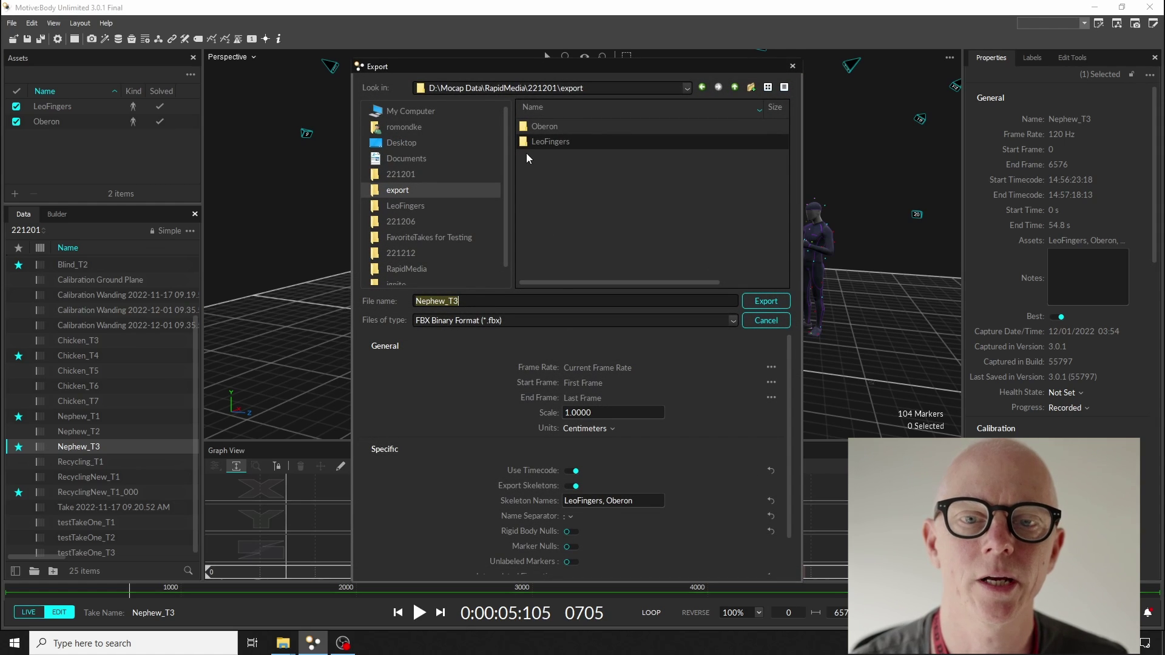
Step: Rename the export to Nephew_T3_Demo and keep FBX Binary as the format
left_click(469, 301)
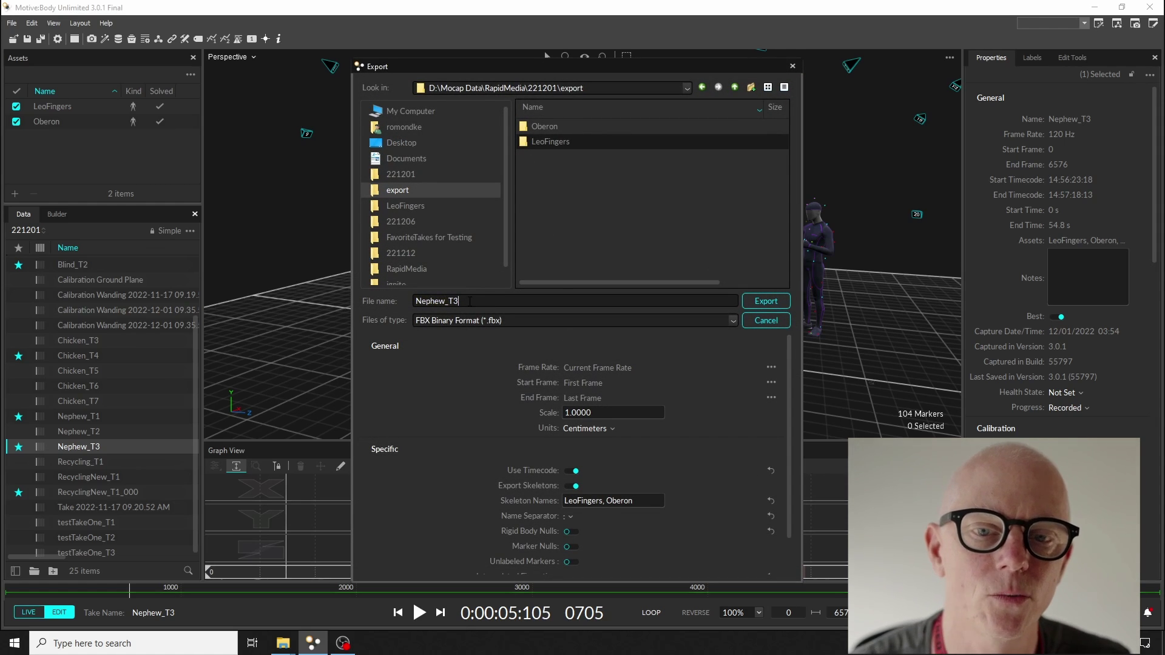
type("_Demo")
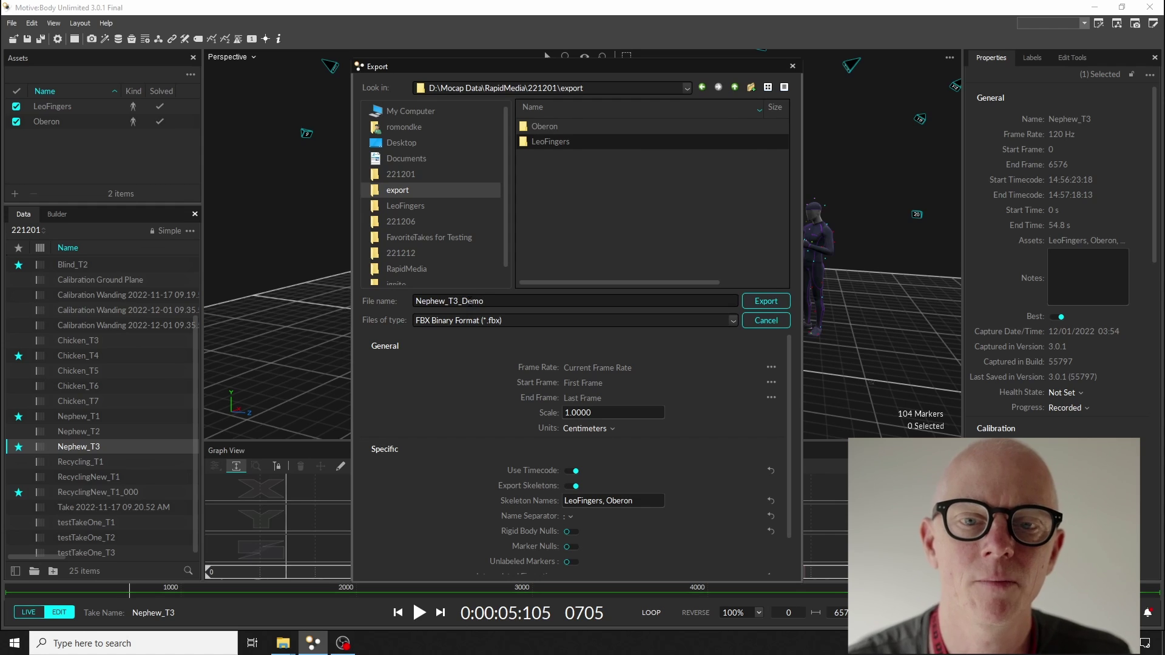
left_click(556, 324)
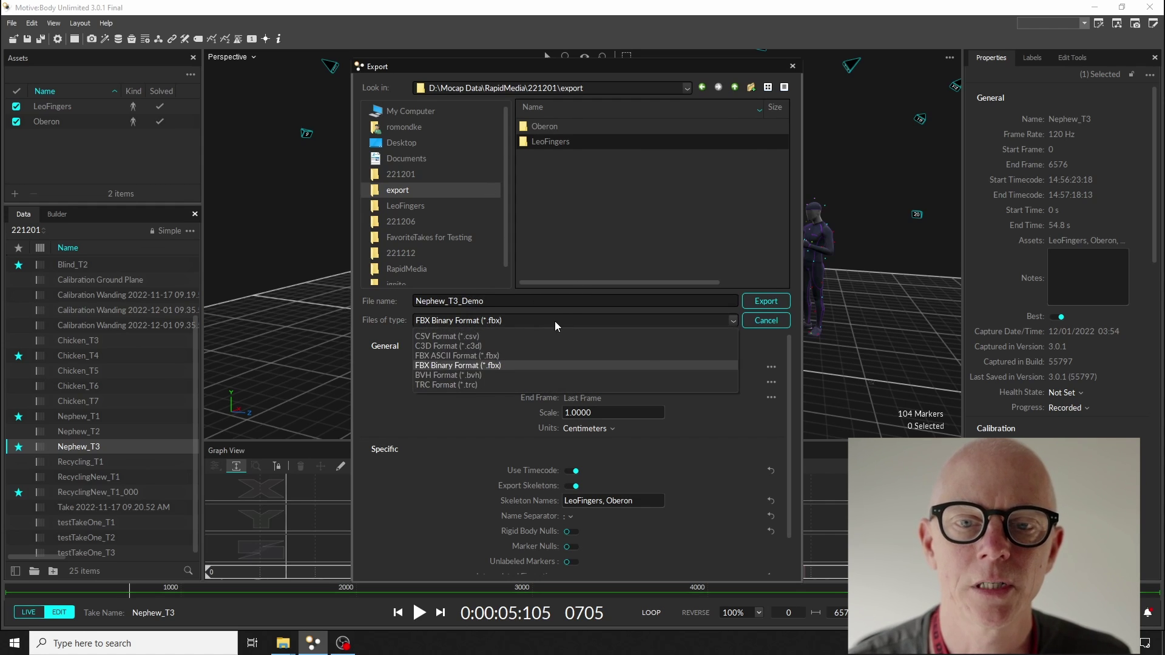
left_click(427, 366)
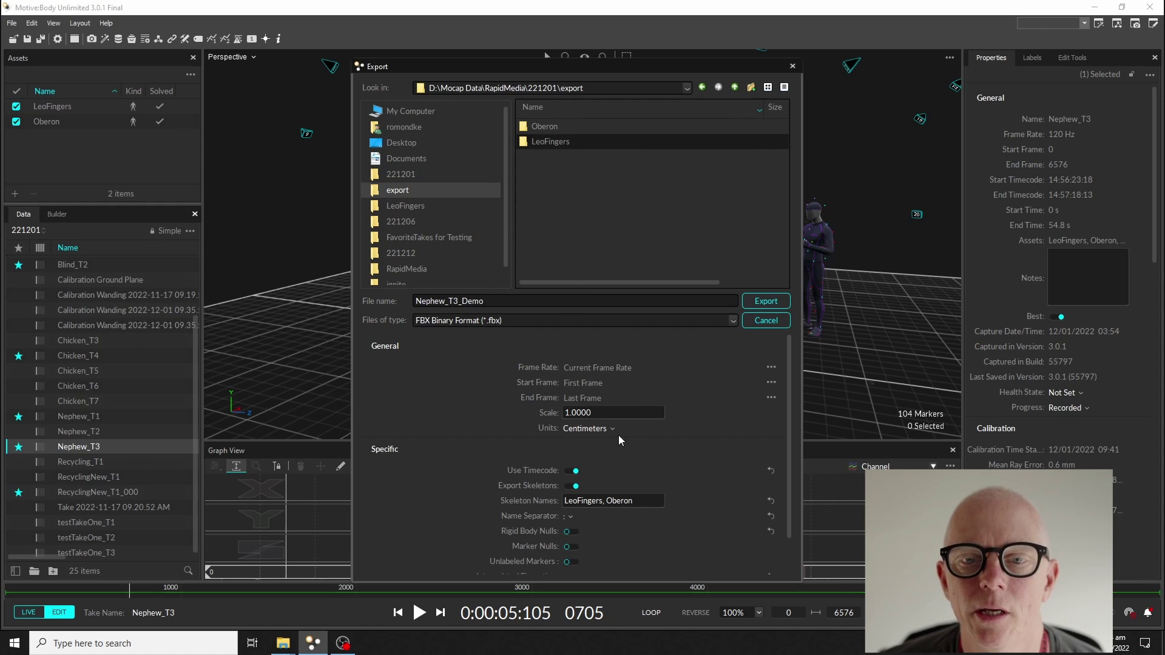
scroll(620, 435, "down", 2)
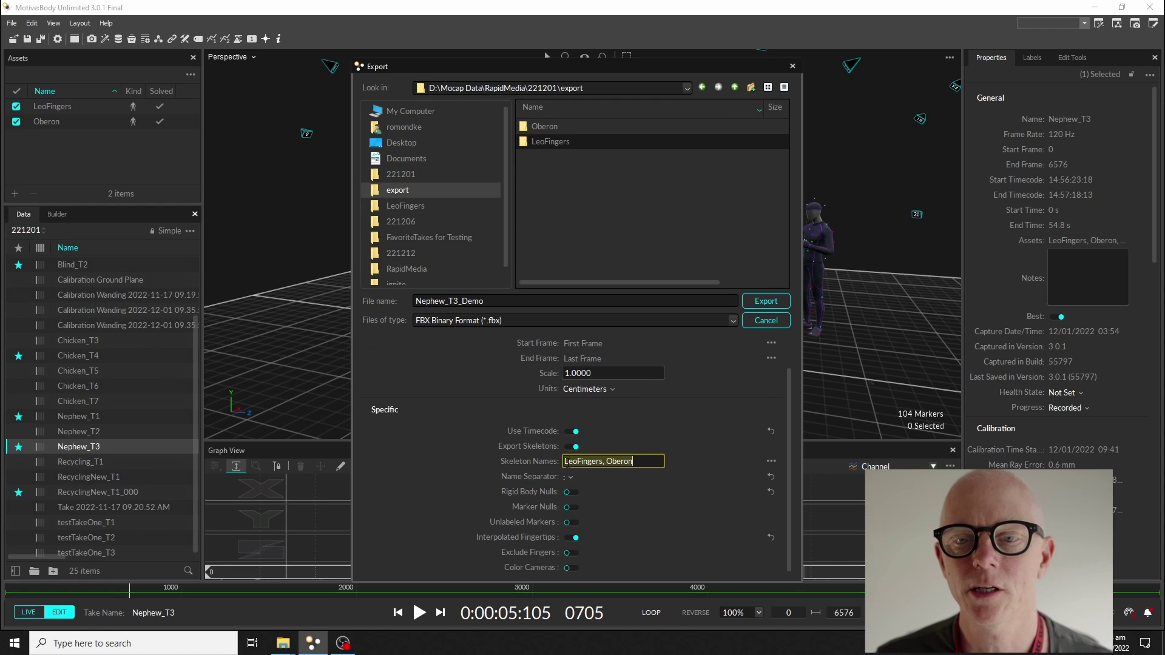
Step: Export only the LeoFingers skeleton, with a colon separator, into the LeoFingers folder
left_click(771, 461)
left_click(809, 424)
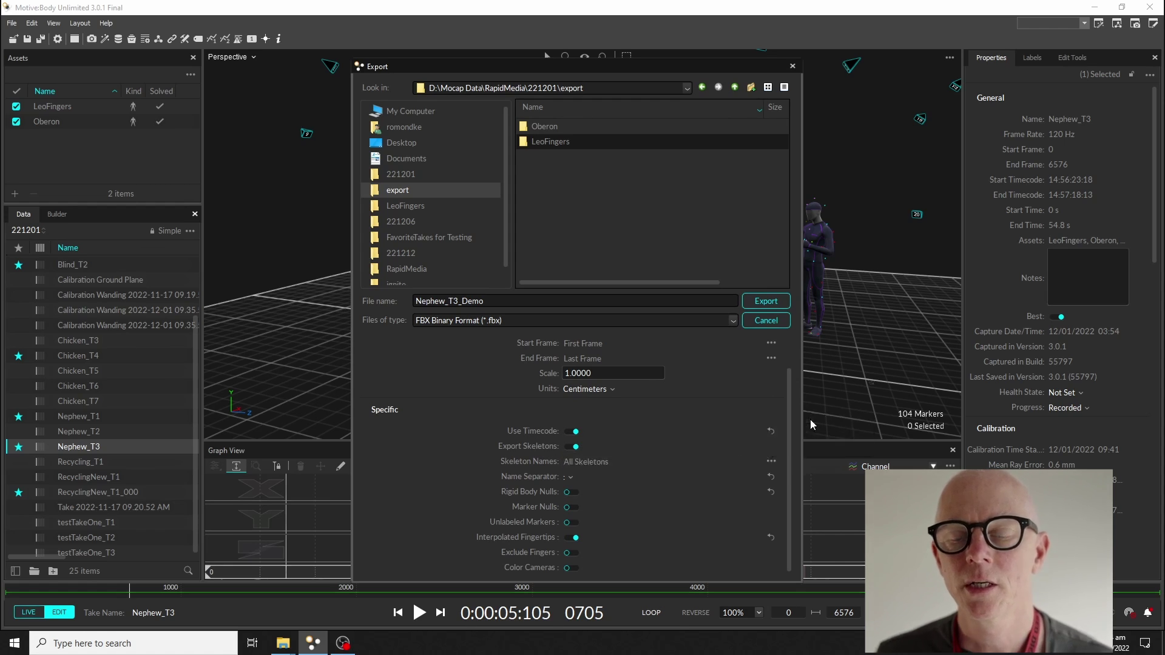
left_click(771, 461)
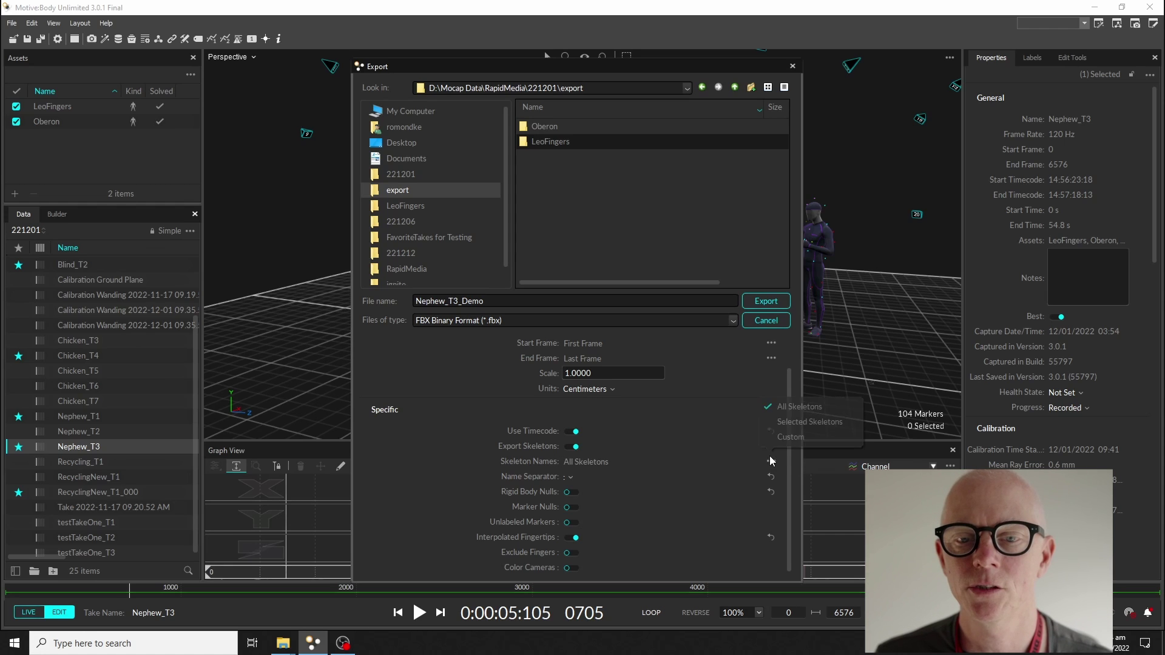
left_click(783, 442)
left_click(610, 467)
left_click_drag(634, 462, 604, 470)
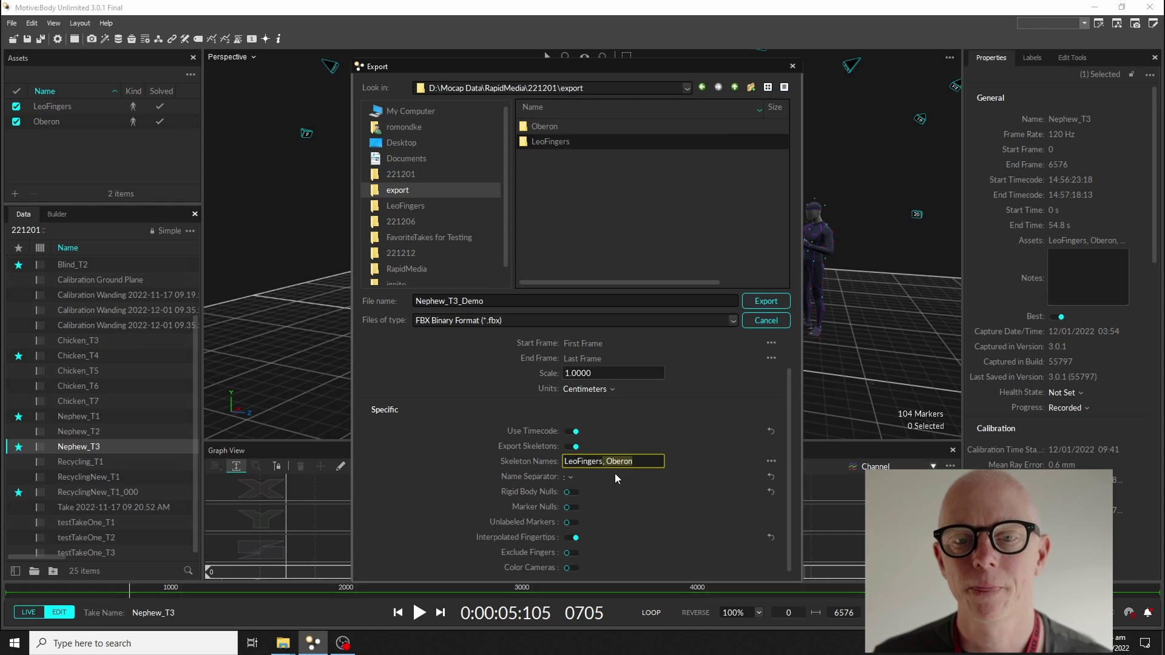
left_click(569, 478)
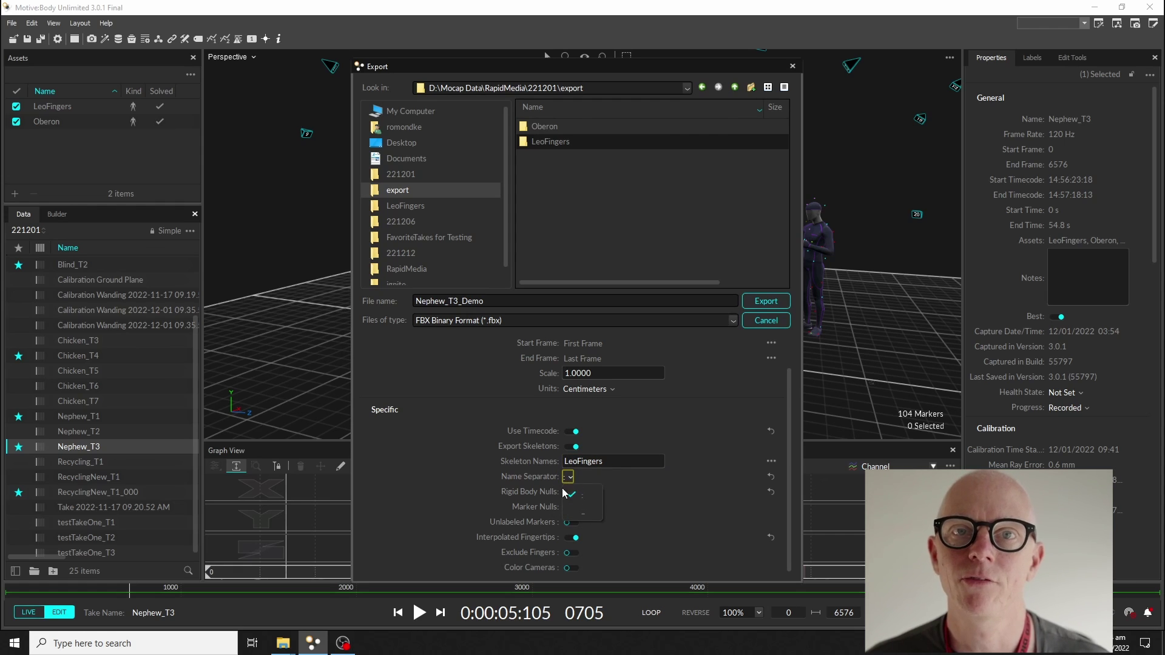
left_click(564, 494)
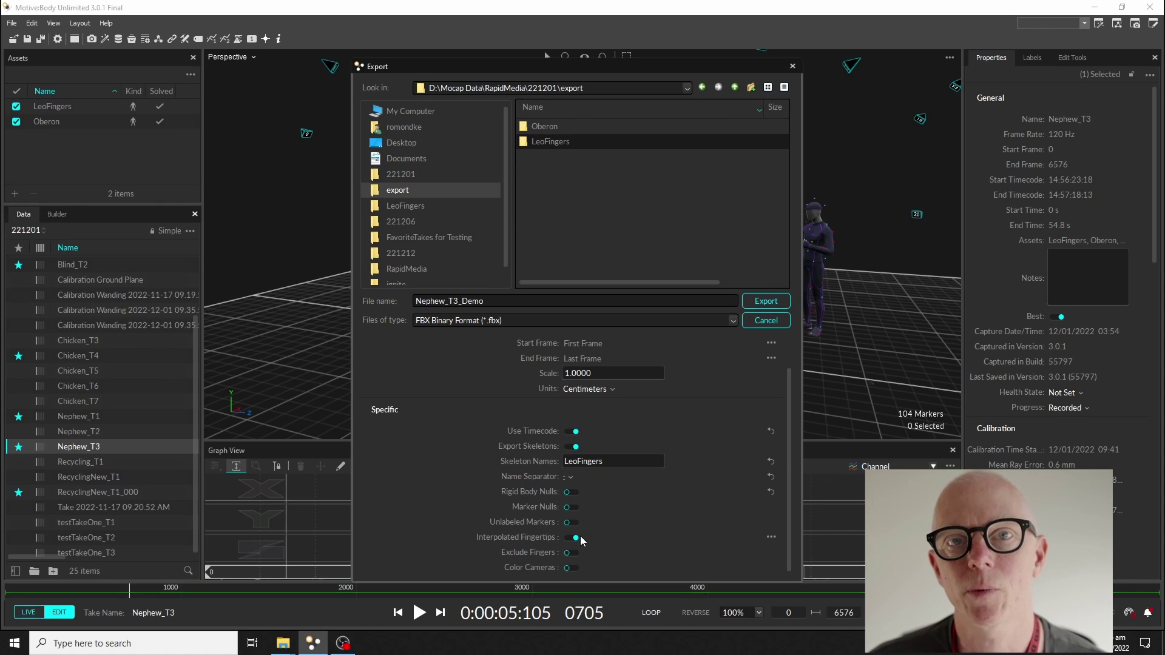
double_click(556, 142)
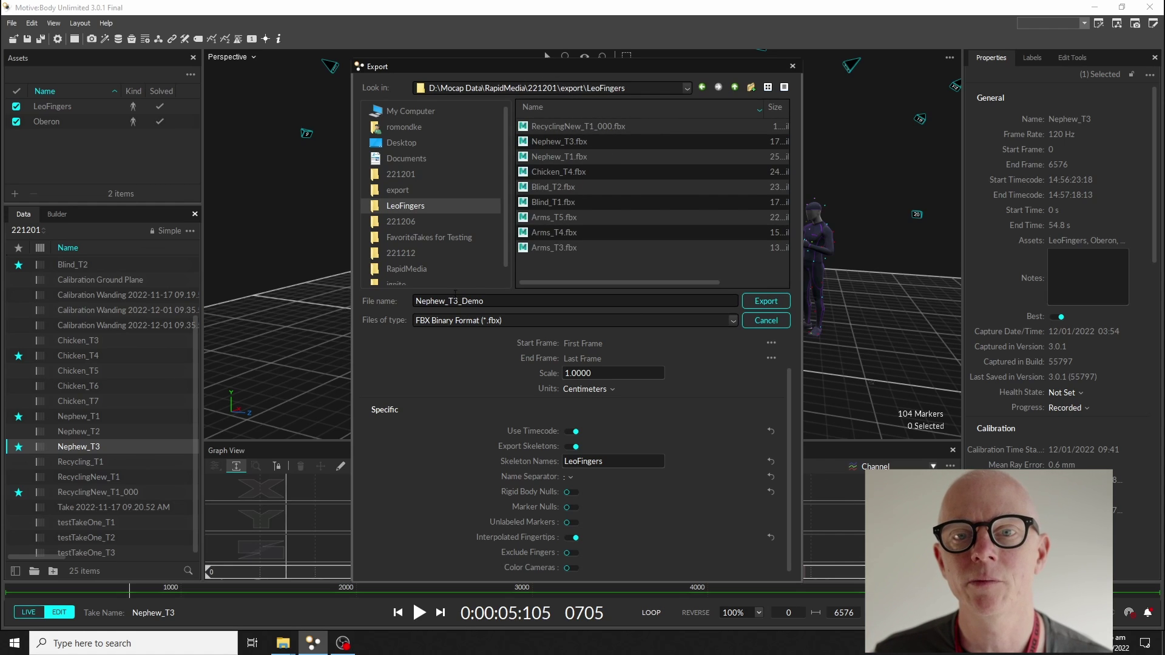
left_click(761, 302)
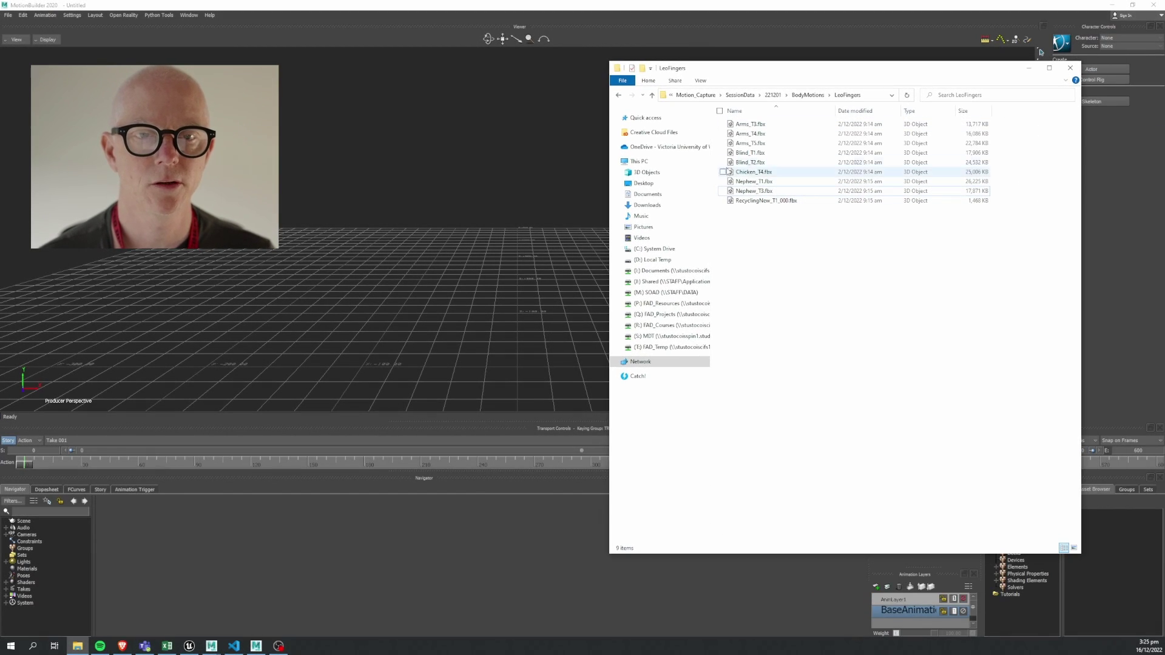
Step: Load Nephew_T3.fbx into MotionBuilder and scrub the LeoFingers skeleton animation
left_click_drag(752, 190, 416, 225)
left_click(497, 223)
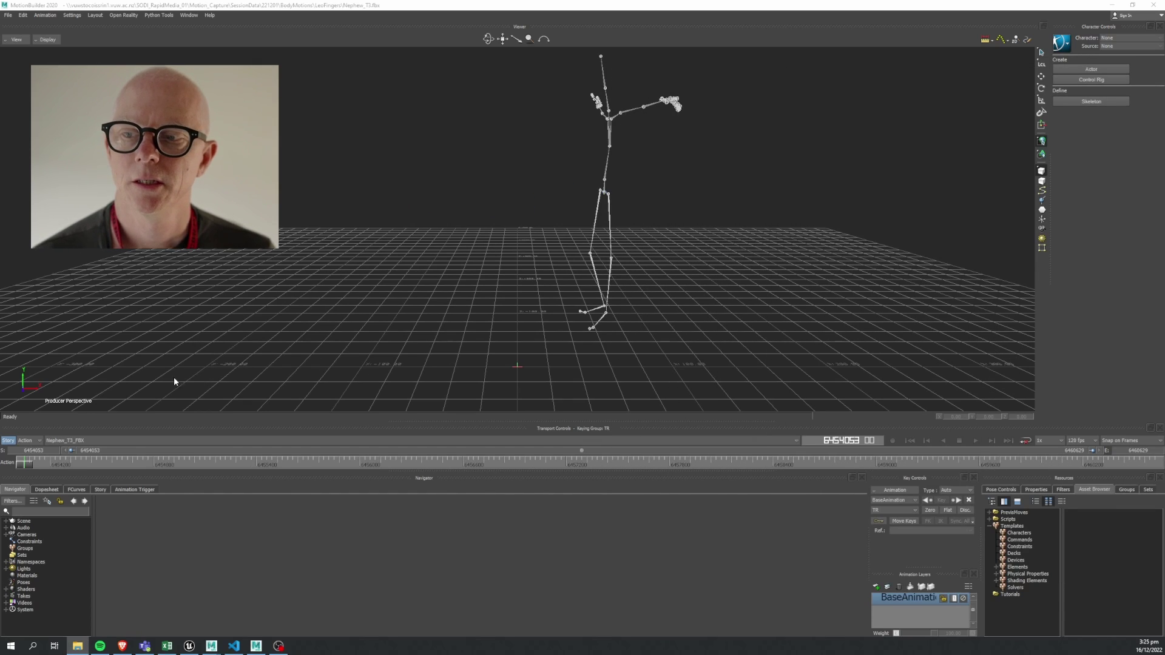
mouse_move(25, 467)
left_mouse_down()
mouse_move(865, 467)
mouse_move(13, 472)
left_mouse_up()
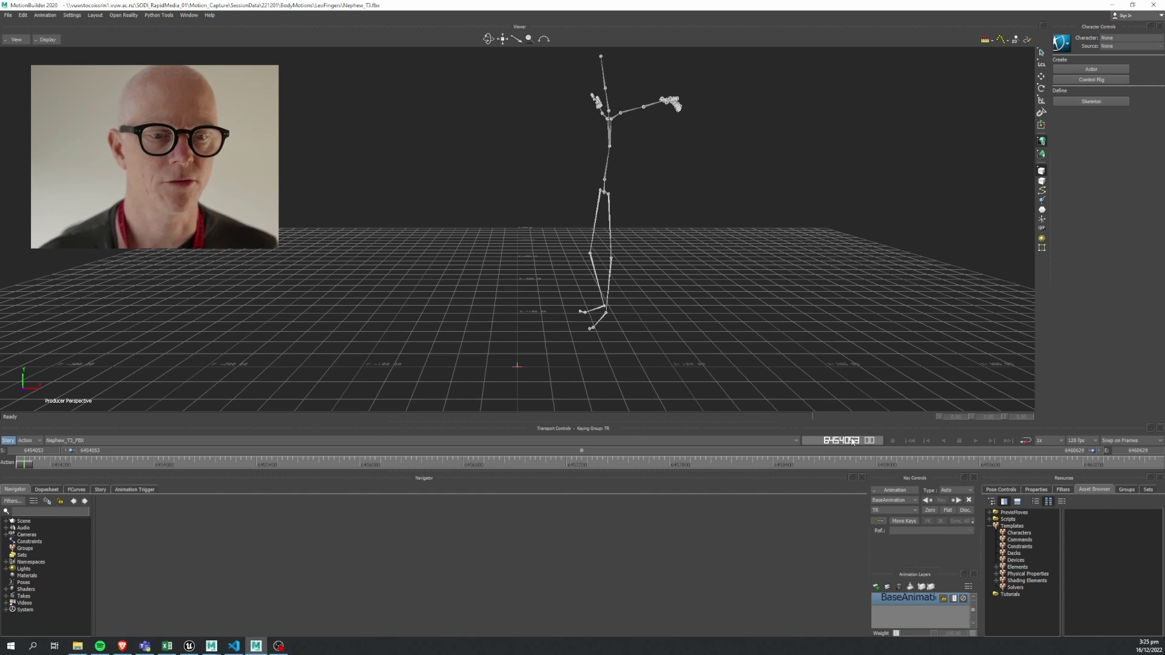
Step: Switch the timeline to Time > Show as Timecode, running 14:56:23:03 to 14:57:18:09
right_click(804, 463)
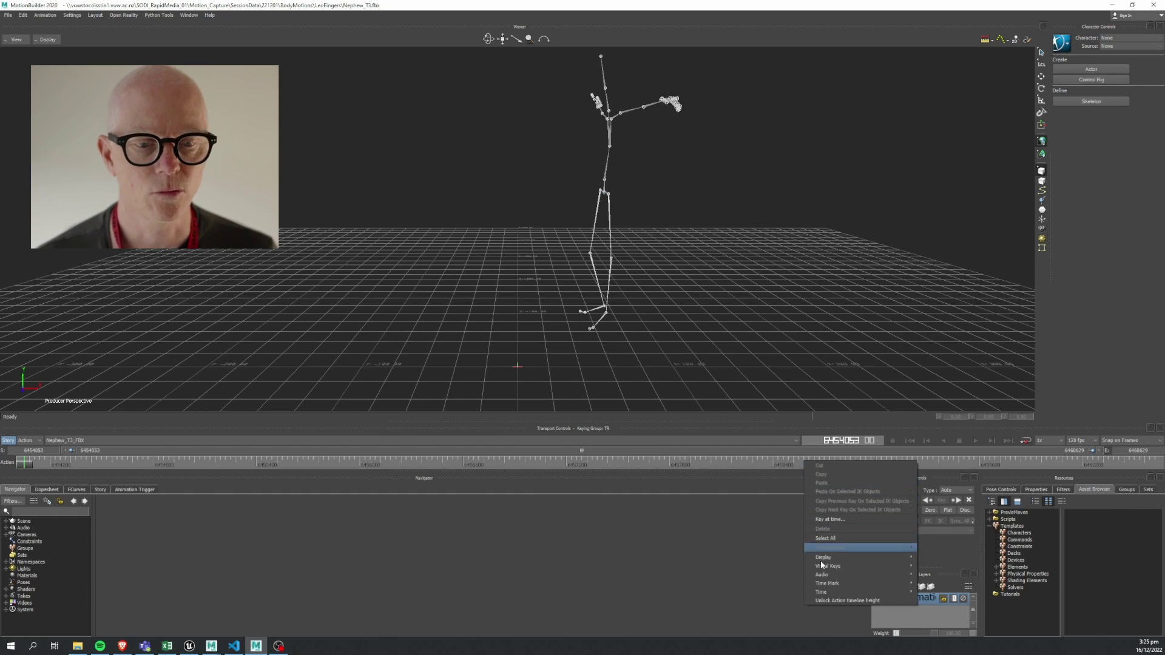
mouse_move(825, 558)
mouse_move(826, 586)
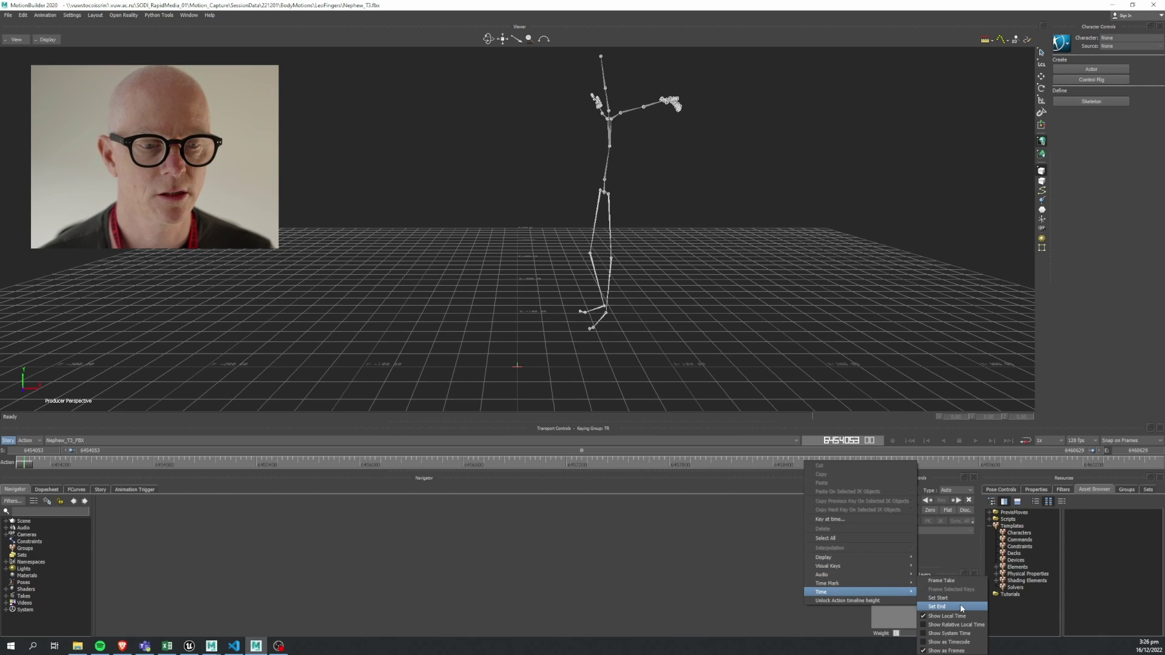
left_click(924, 642)
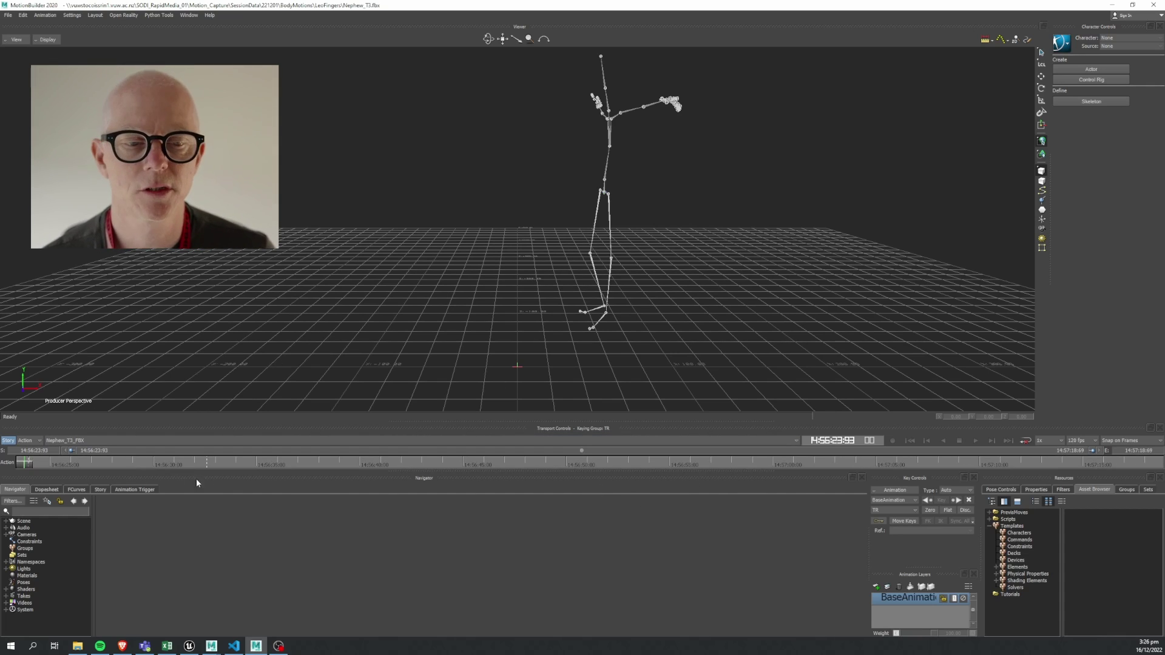
Step: Preview the take, expand Scene in the Navigator and select LeoFingers:Root
left_click(55, 464)
mouse_move(89, 464)
left_mouse_down()
mouse_move(384, 465)
mouse_move(191, 464)
left_mouse_up()
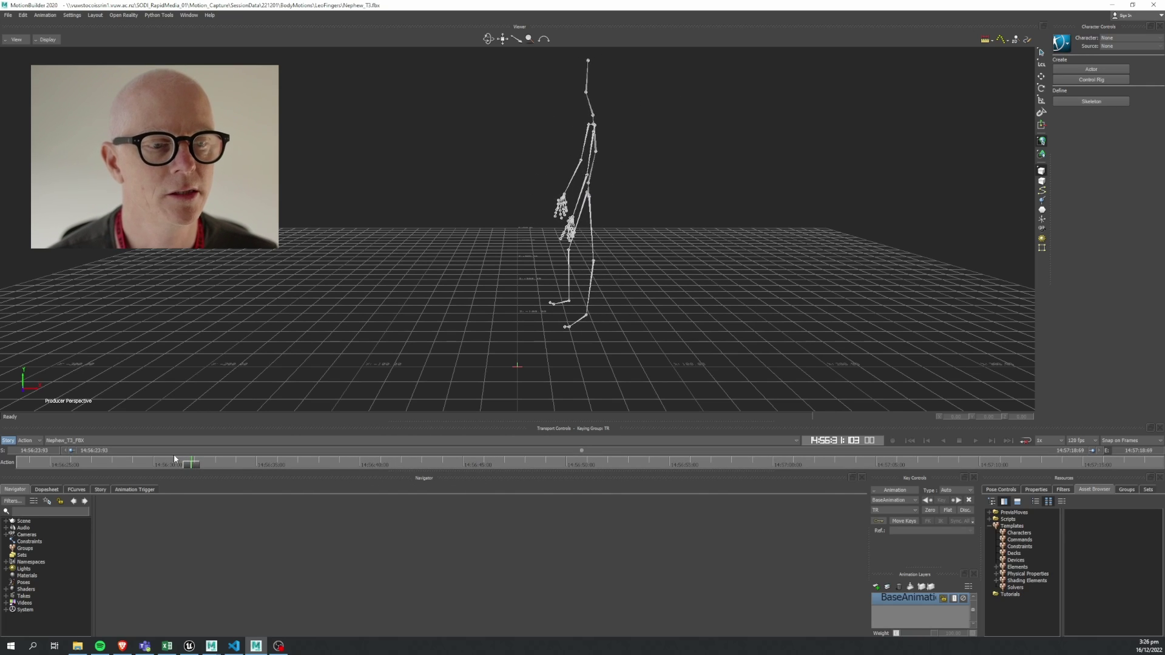
left_click(7, 522)
left_click(13, 529)
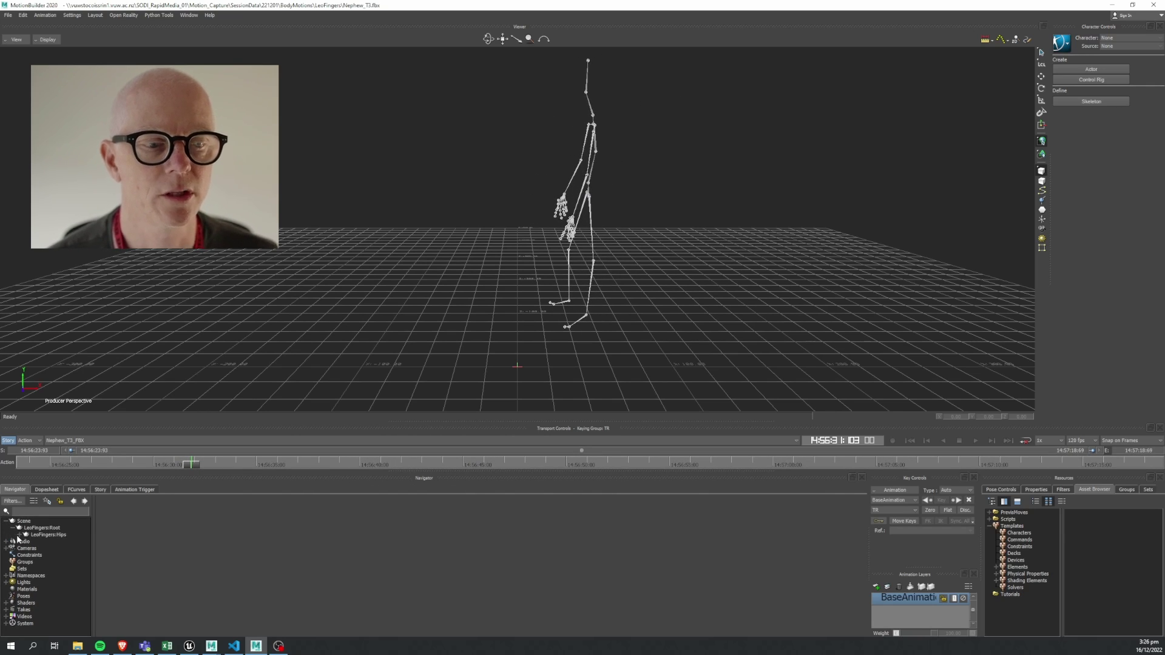
left_click(51, 528)
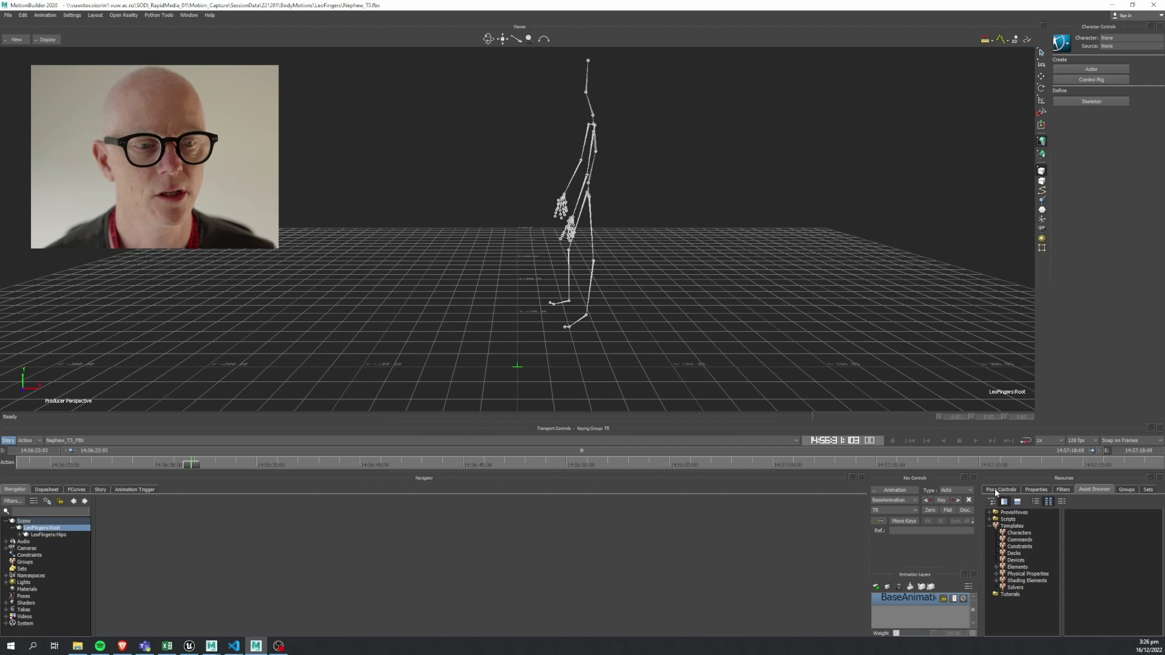
Step: Show LeoFingers:Root's properties in a widened panel at about 14:56:46, then open FCurves
left_click(1037, 490)
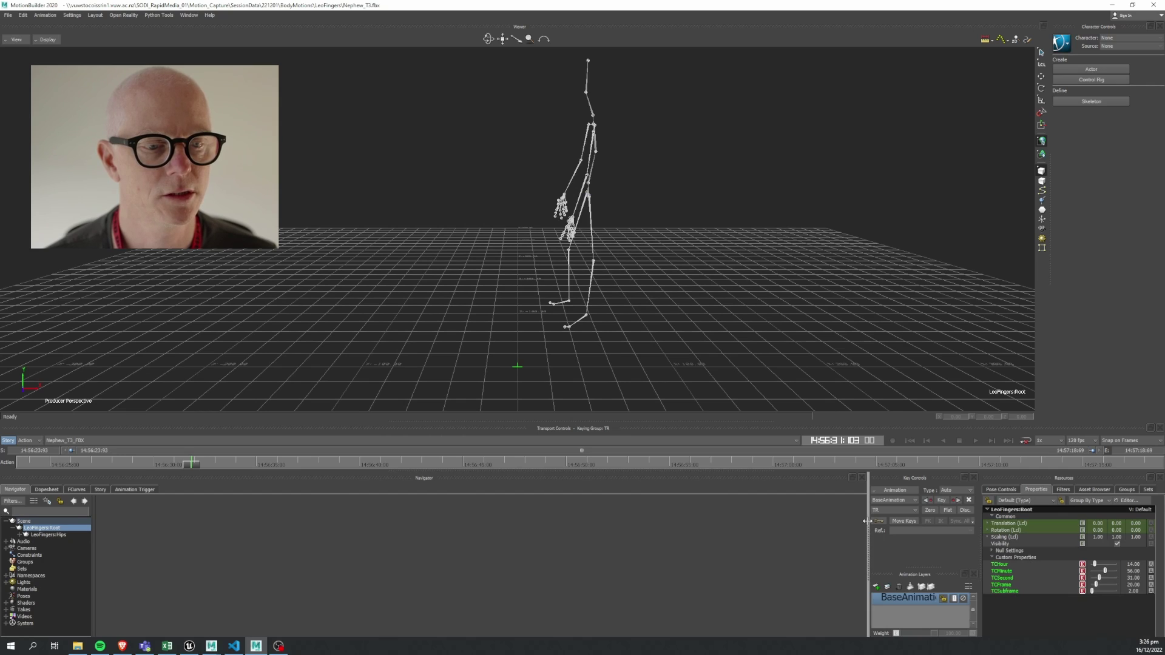
left_click_drag(868, 521, 698, 522)
left_click_drag(979, 528, 789, 530)
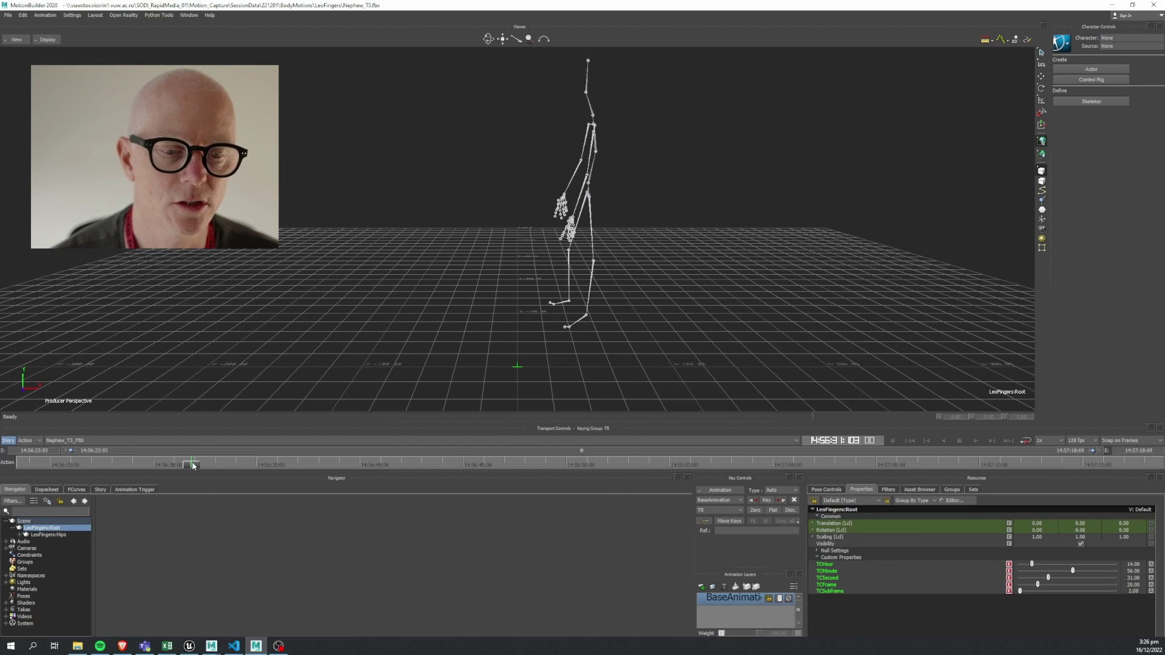
left_click_drag(193, 466, 1, 461)
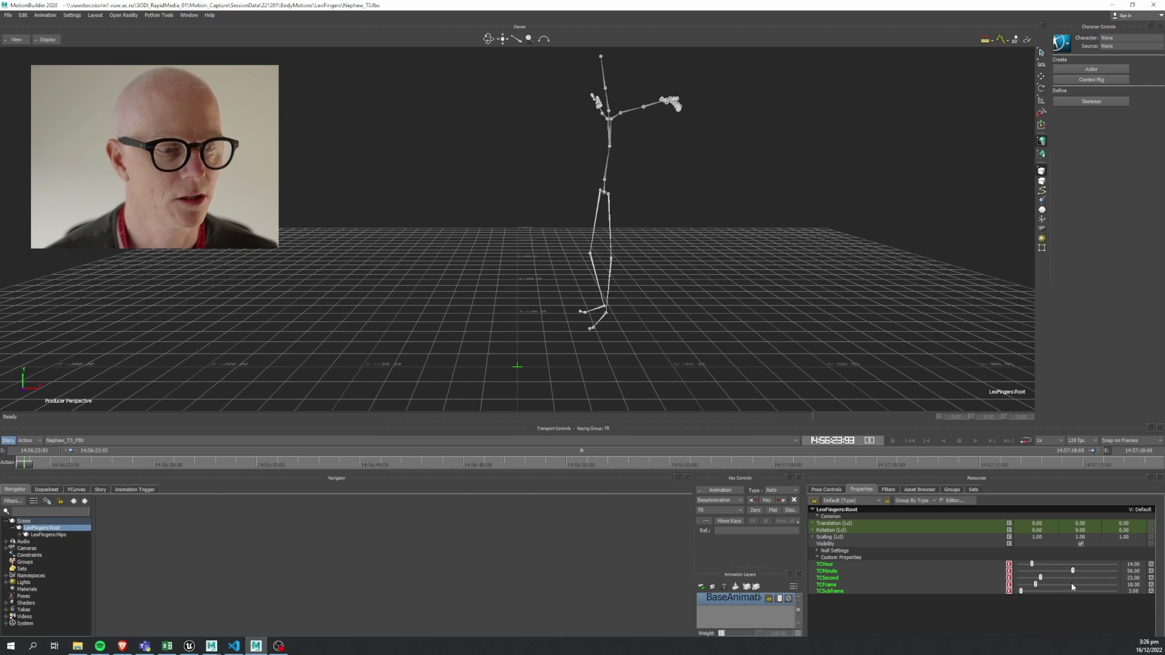
left_click(77, 490)
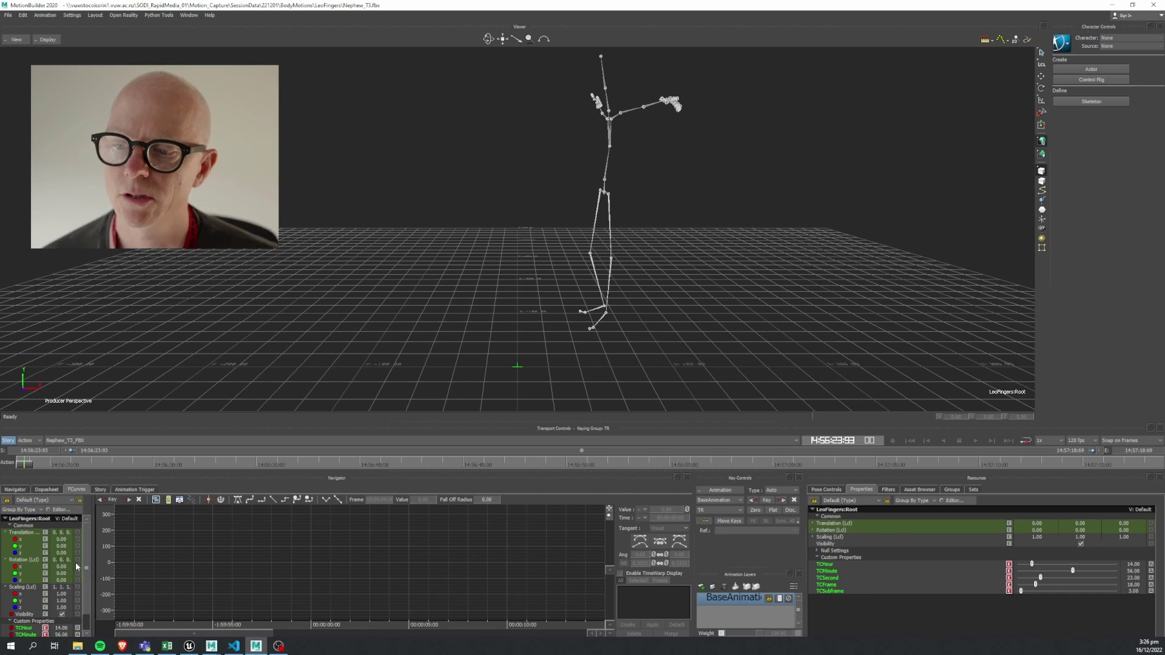
Step: Select the five TCHour to TCSubframe timecode attributes in the FCurves list
scroll(78, 567, "down", 3)
left_click(30, 607)
left_click(30, 634, "shift")
right_click(31, 635)
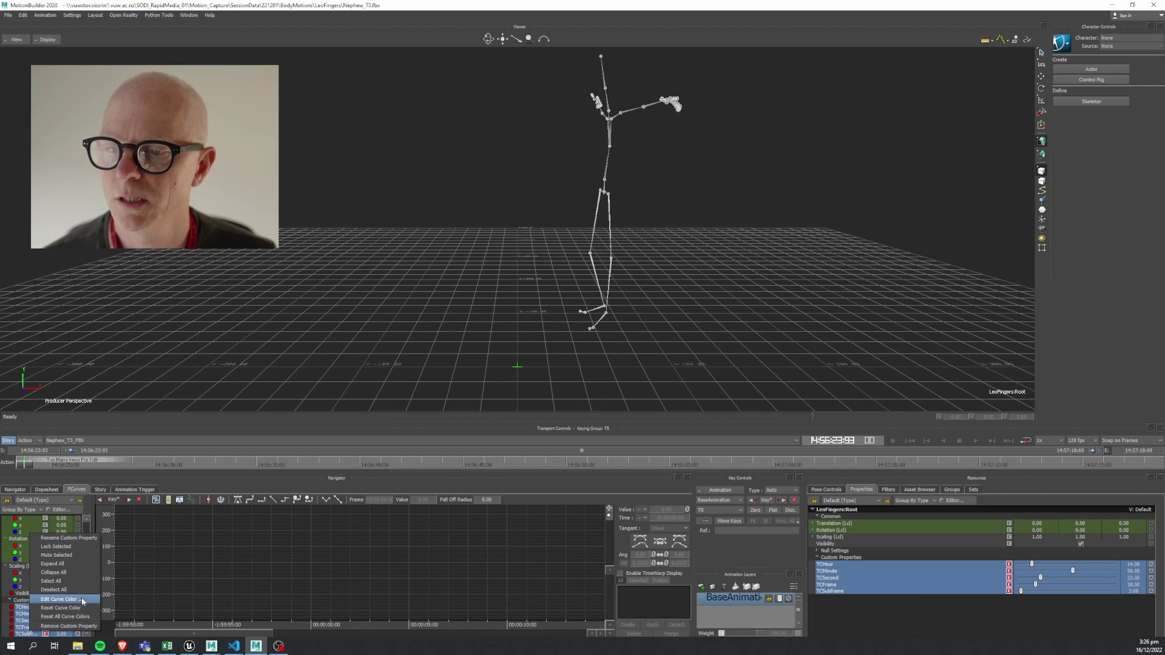
left_click(179, 583)
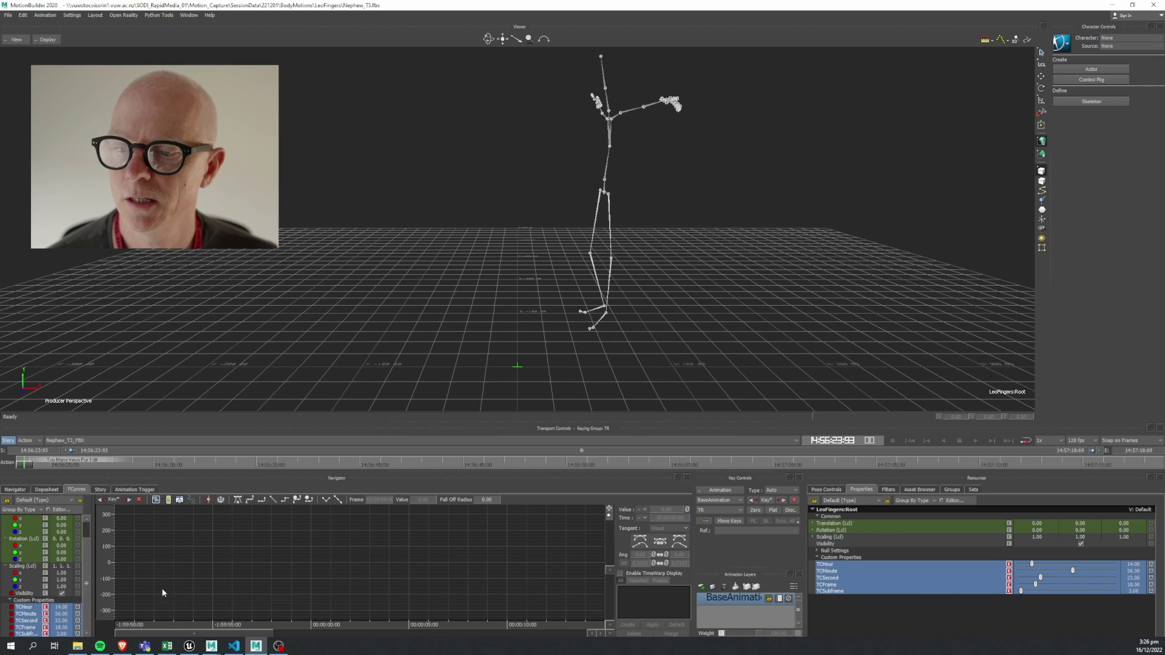
left_click(26, 608)
left_click(29, 601)
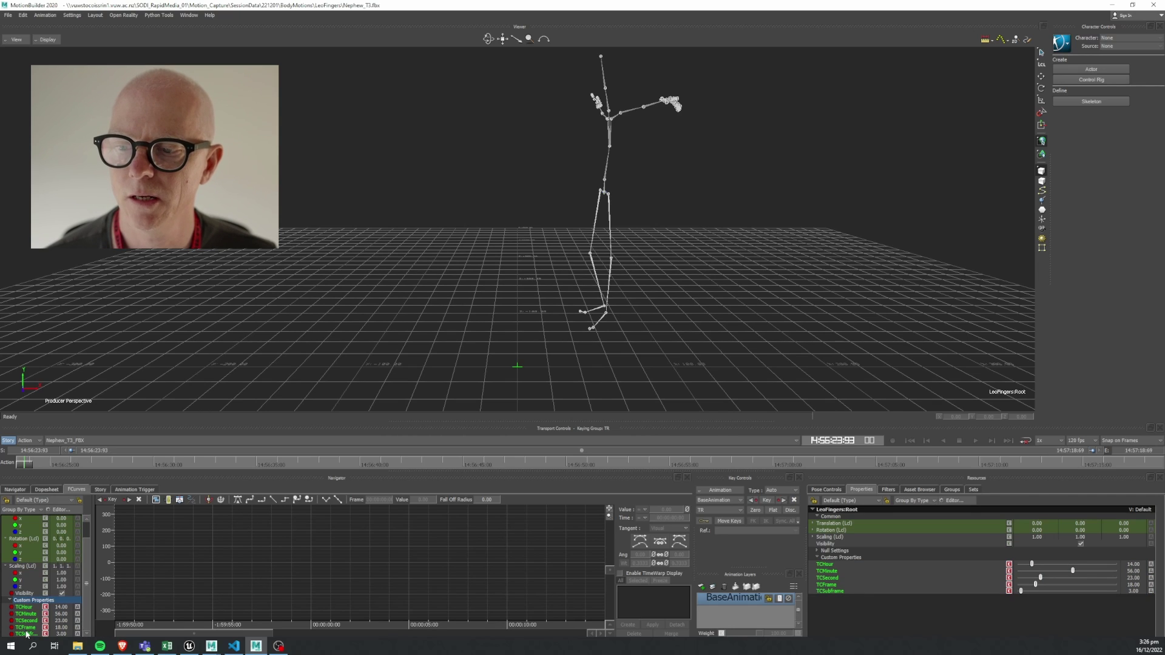
left_click(26, 634, "shift")
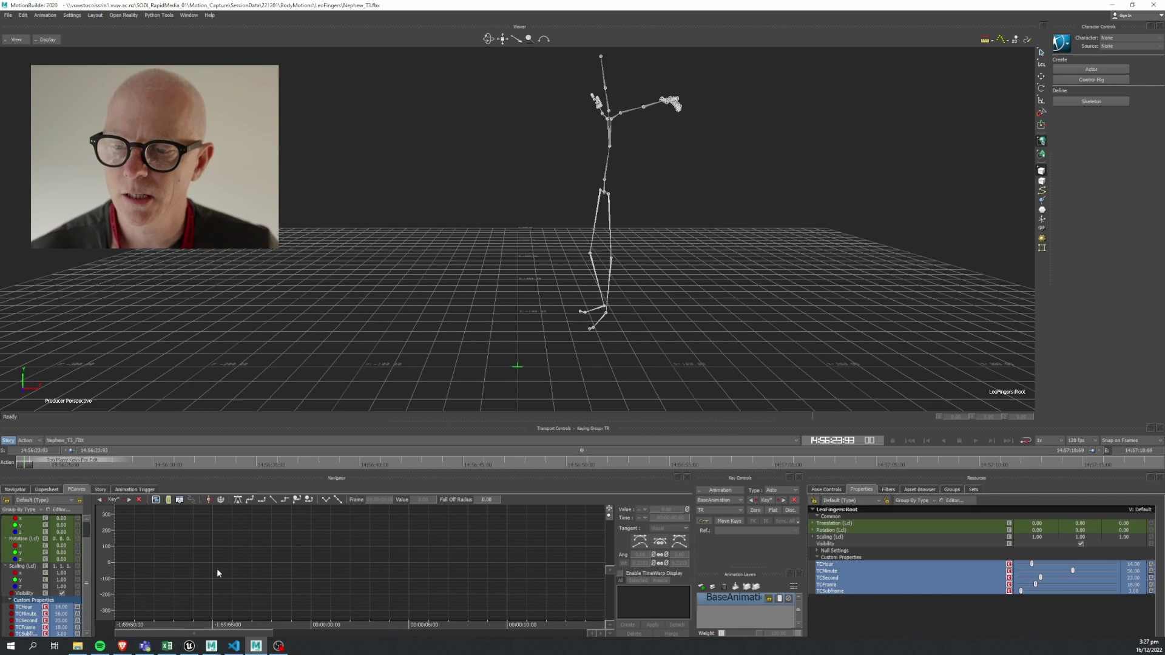
Step: Frame the timecode curves, compare them around 14:56:58, and minimise MotionBuilder
key("a")
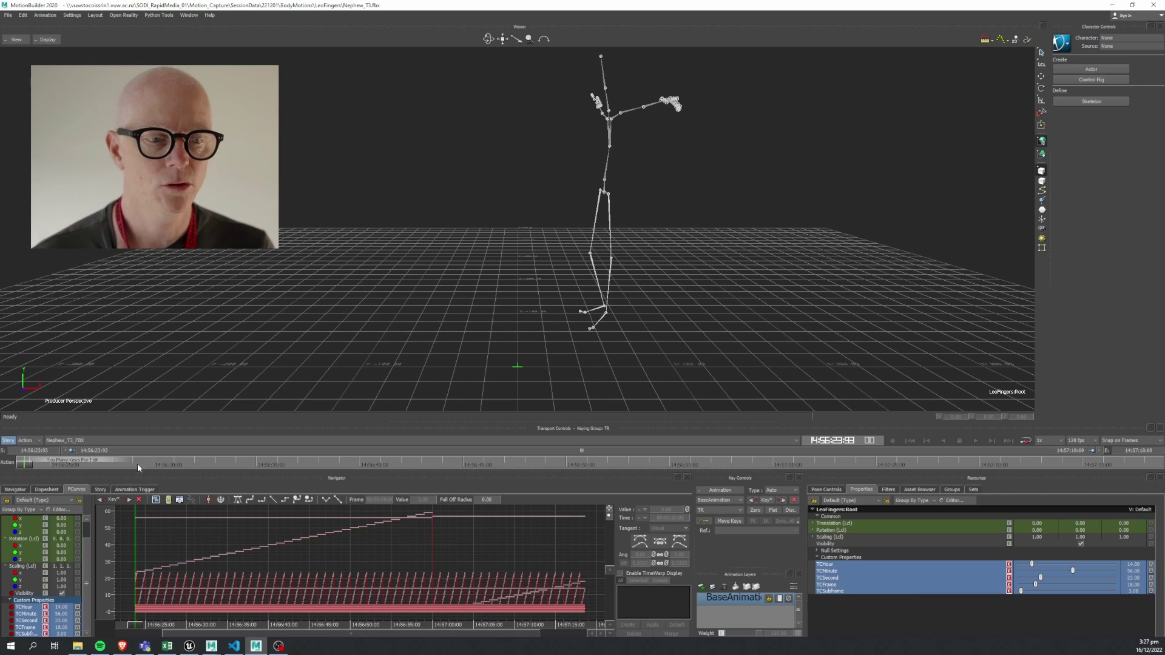
left_click_drag(32, 465, 752, 465)
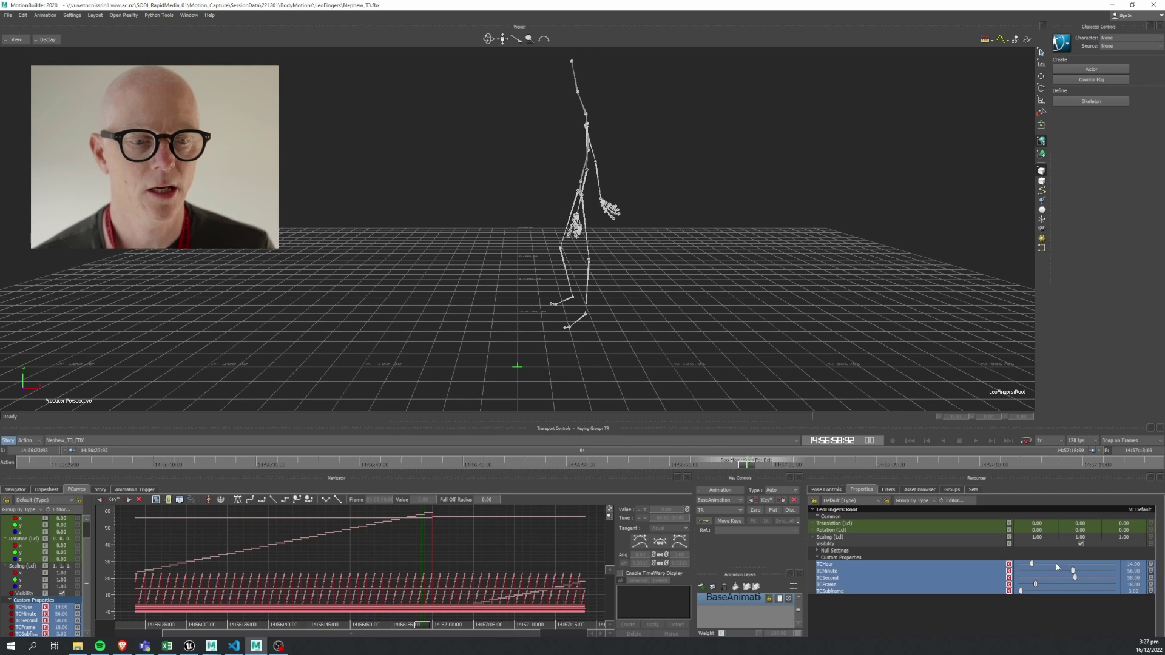
left_click(1114, 5)
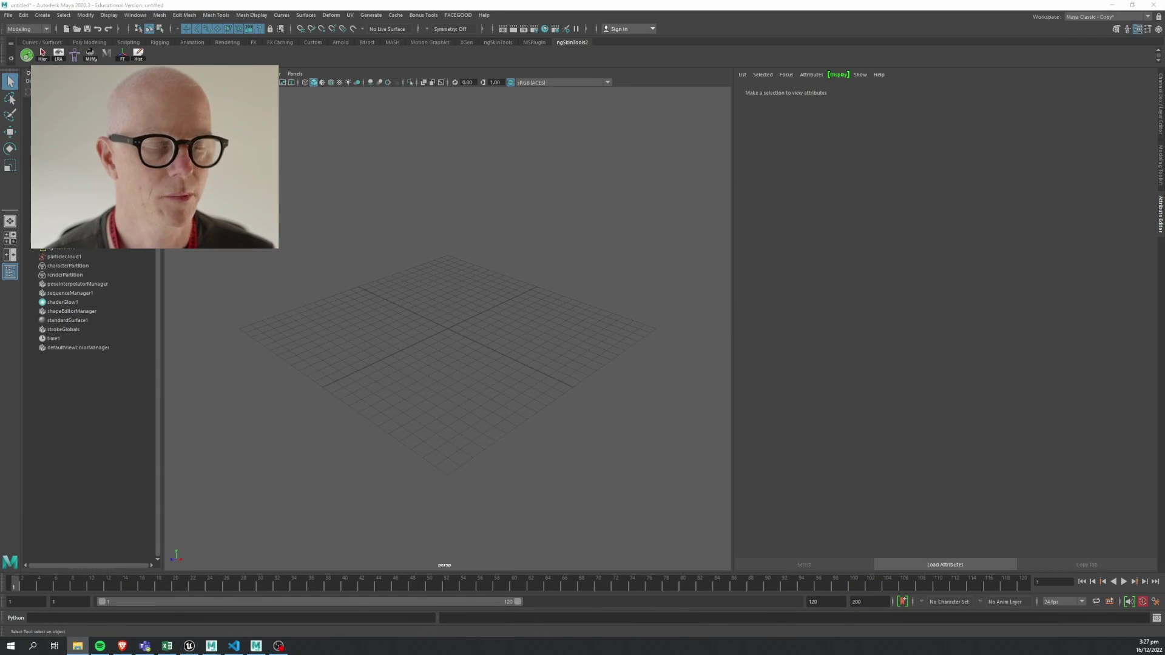
Step: Import the mocap FBX into Maya and set Time Display to Timecode, starting 14:56:23:93
left_click_drag(1164, 318, 396, 324)
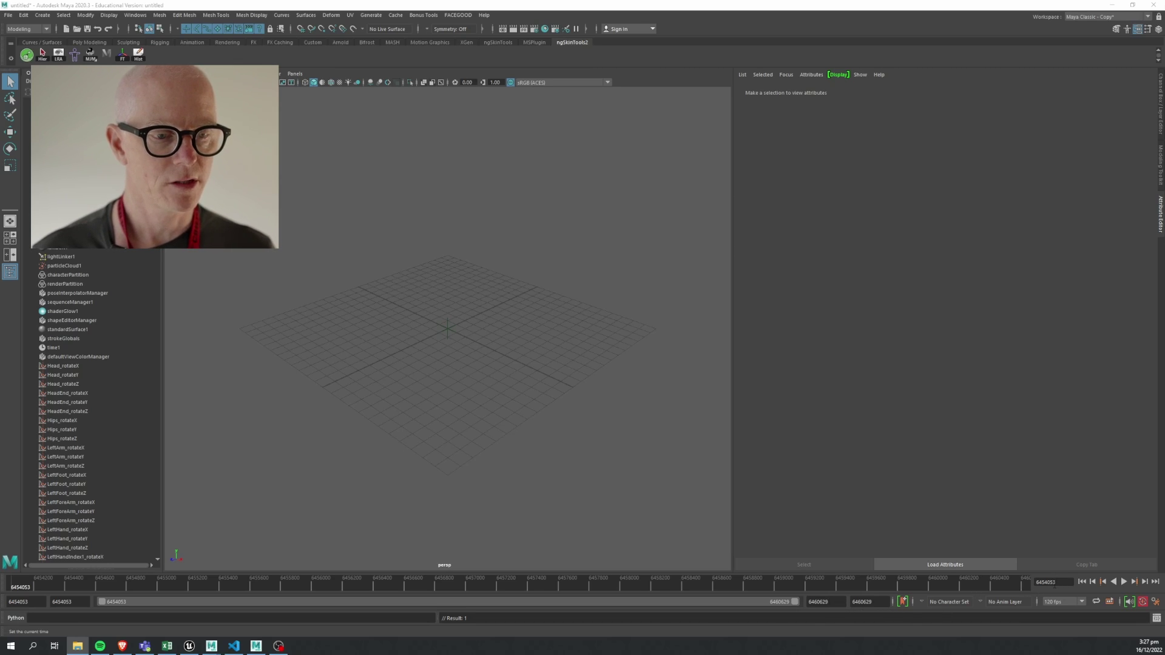
right_click(1058, 586)
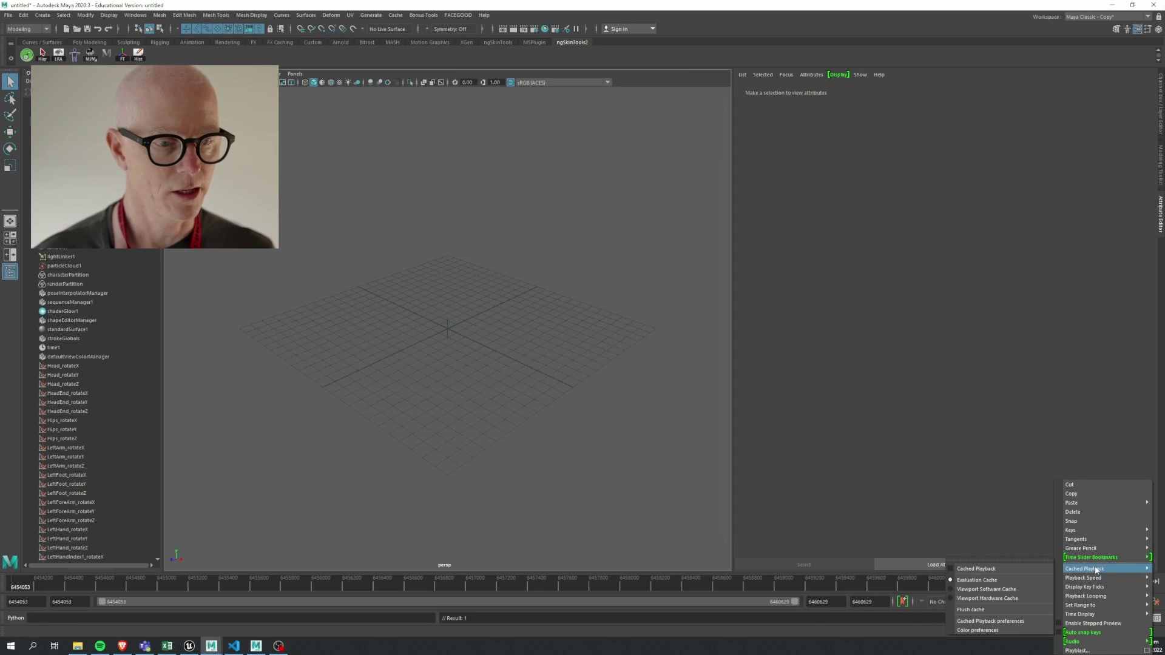
mouse_move(1100, 607)
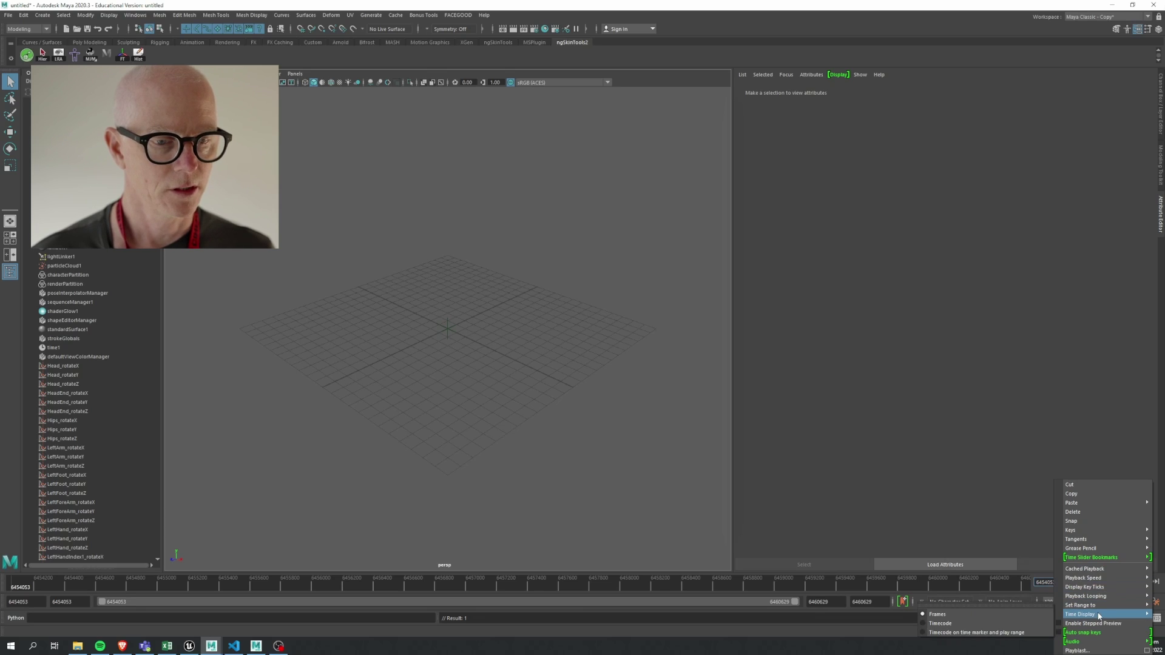
left_click(940, 623)
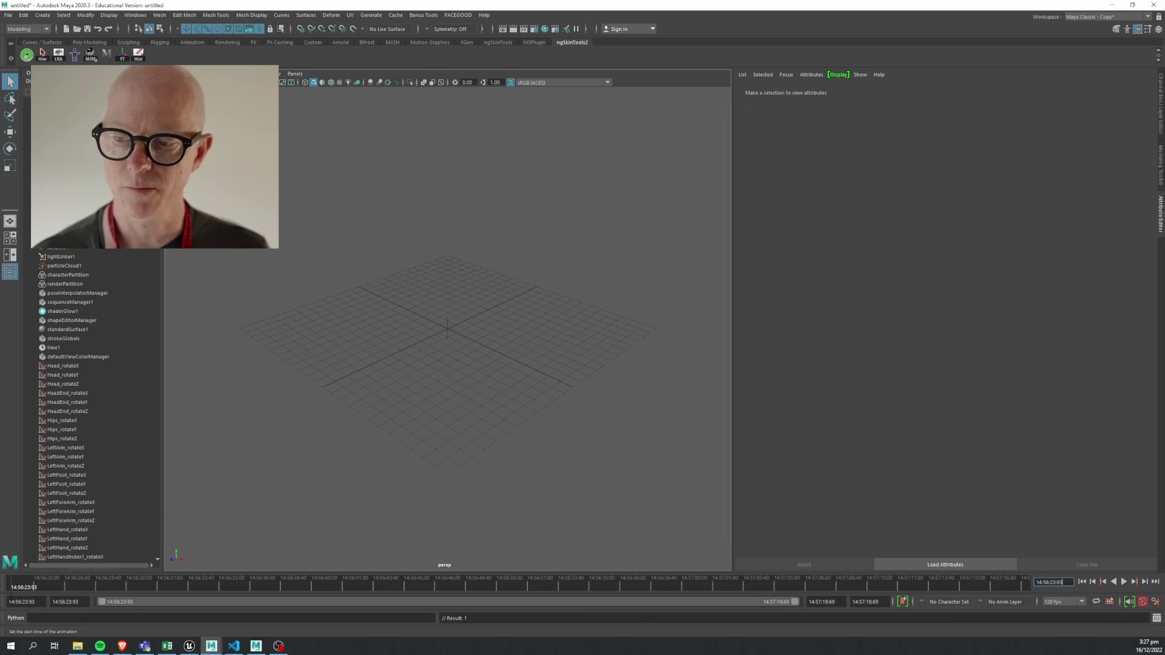
Step: Play the imported skeleton animation, then stop and return to the start
scroll(505, 389, "down", 10)
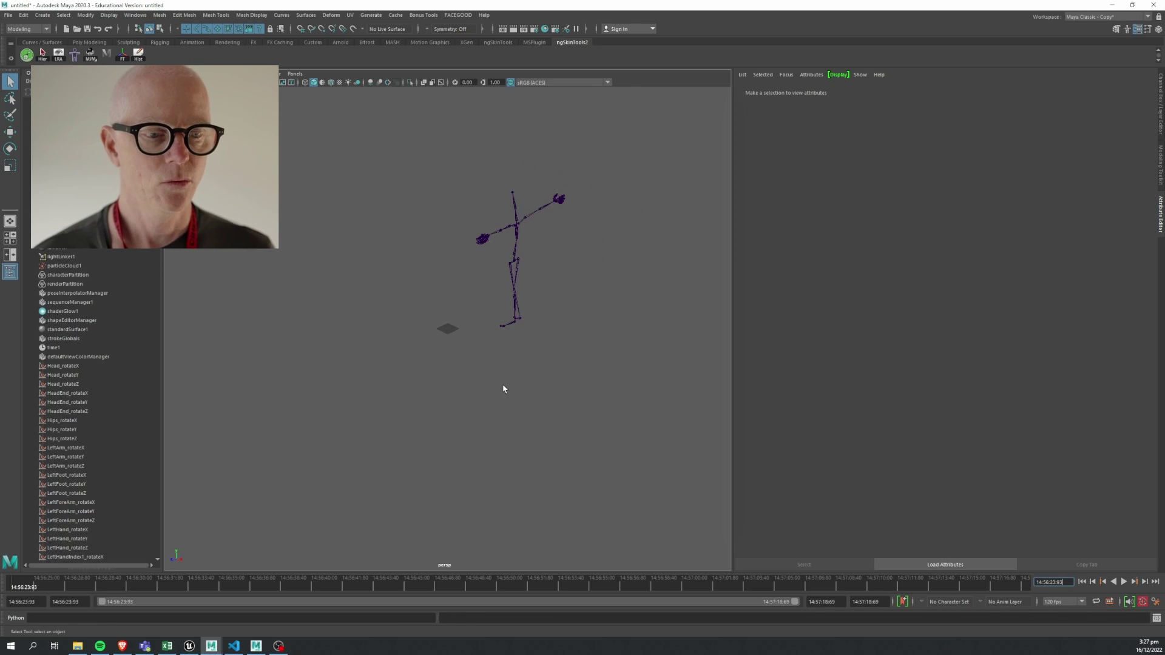
key("alt+v")
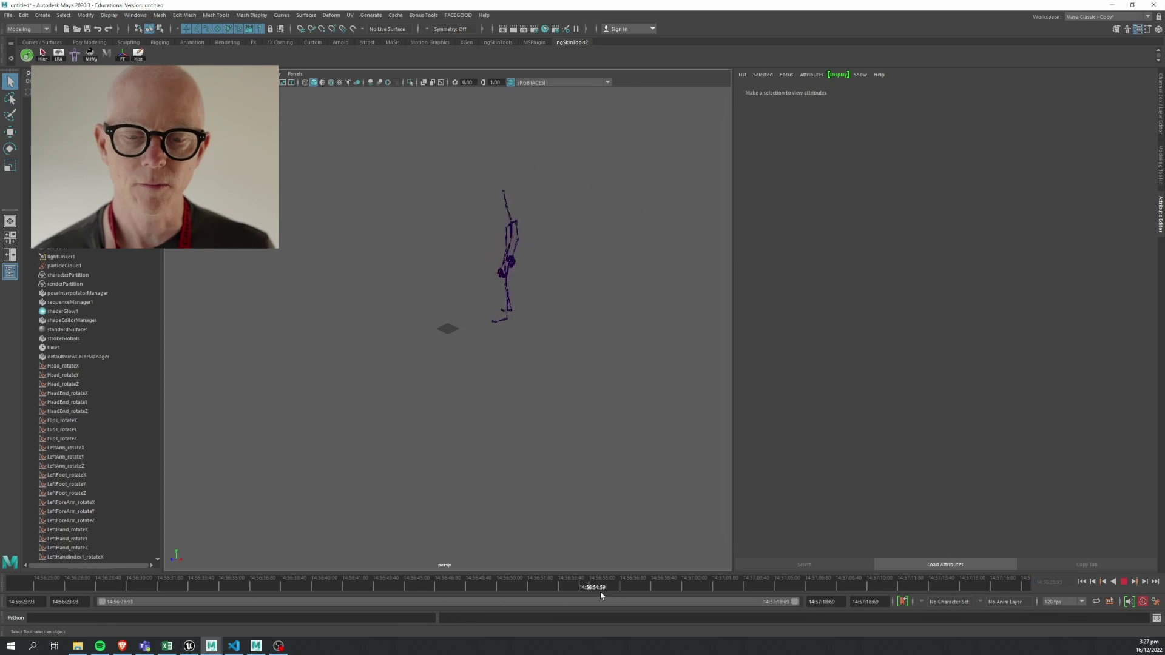
key("alt+v")
key("alt+shift+v")
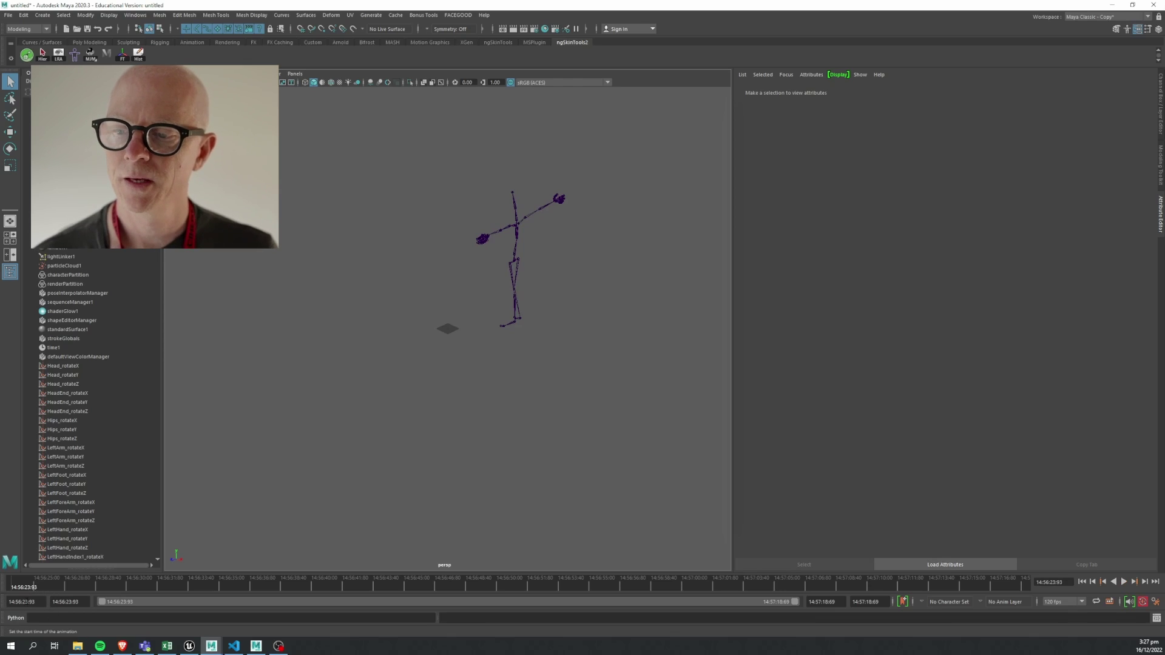
Step: Select LeoFingers:Root, inspect its Root and RootShape attributes, and scrub through the take
left_click(34, 138)
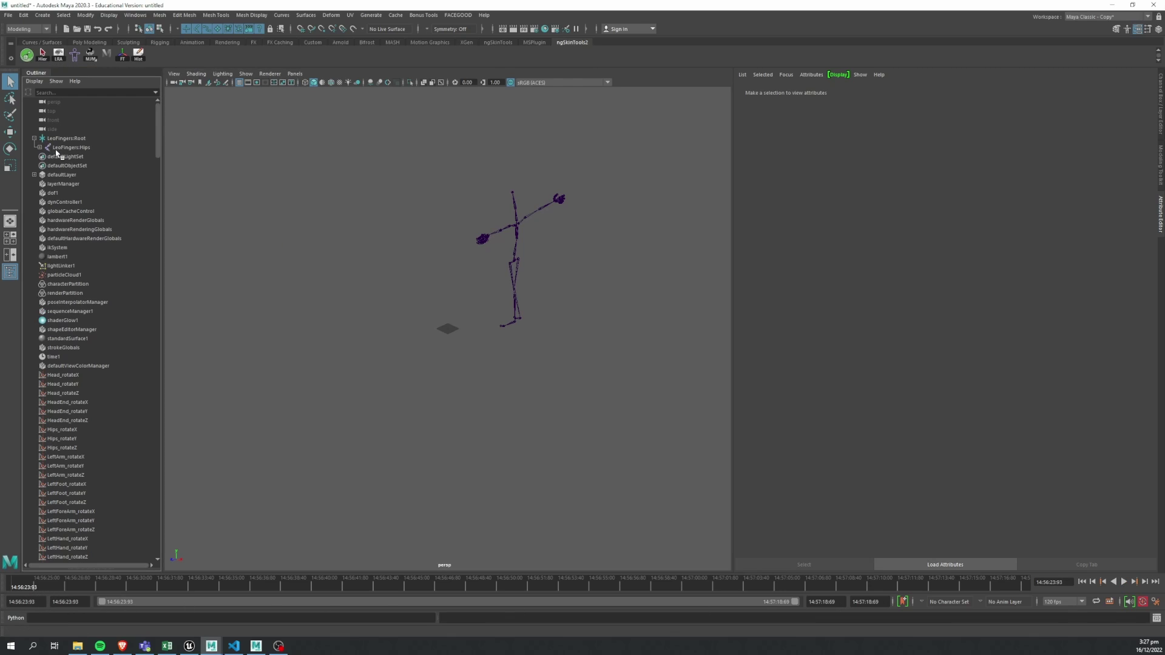
left_click(61, 149)
left_click(74, 139)
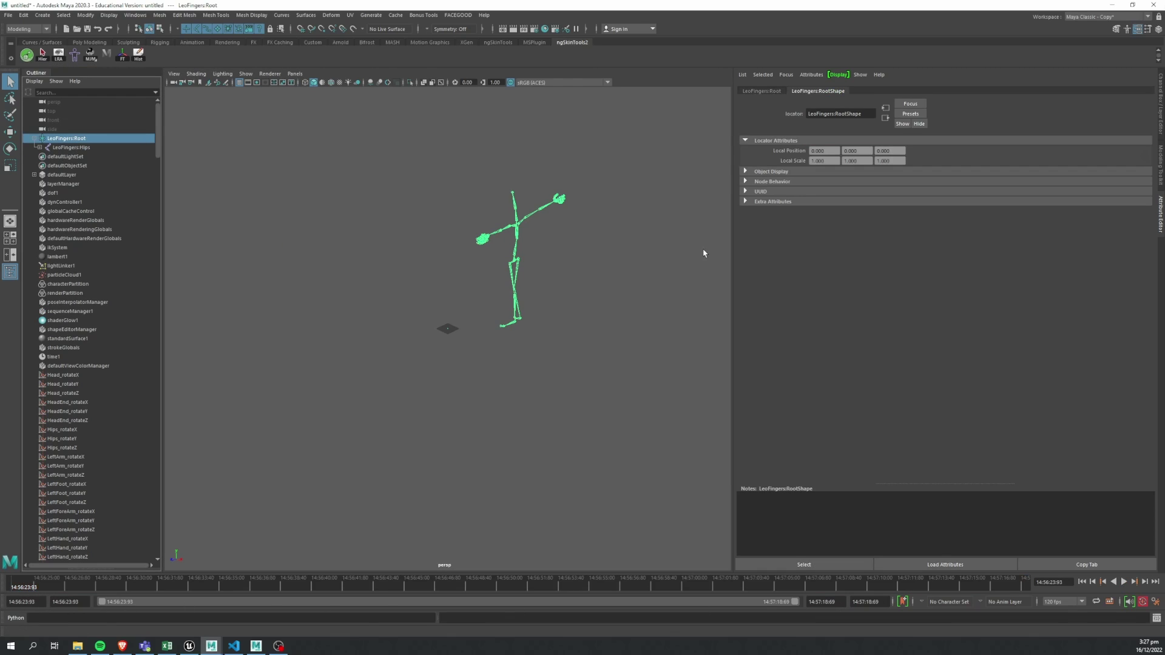
left_click(766, 91)
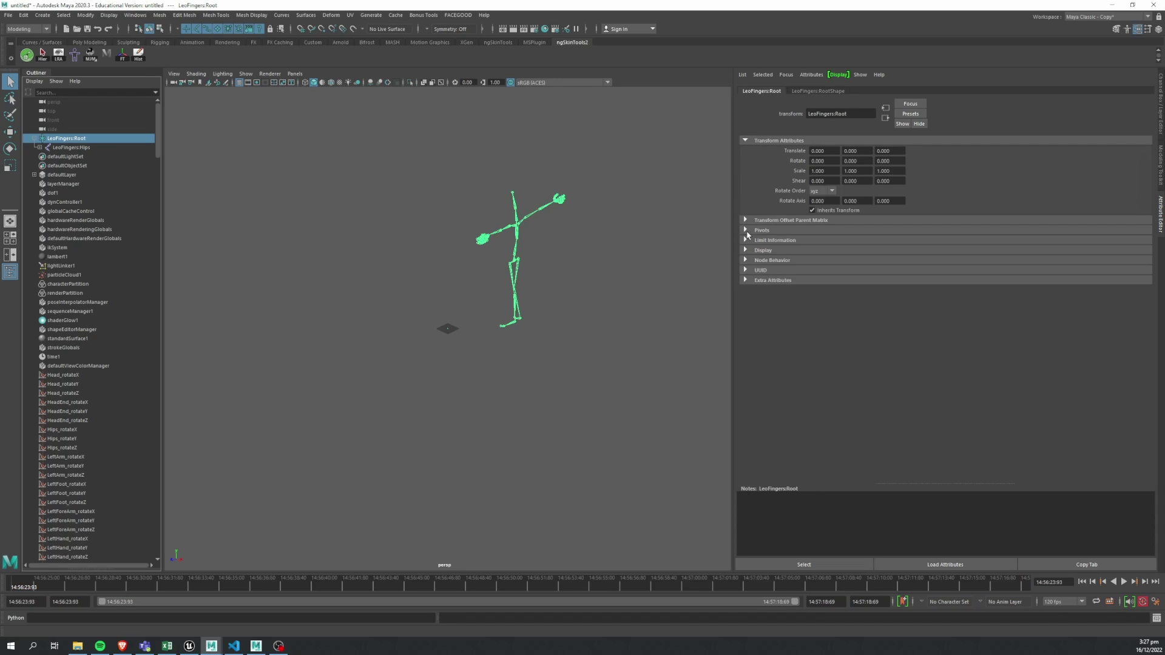
left_click(818, 91)
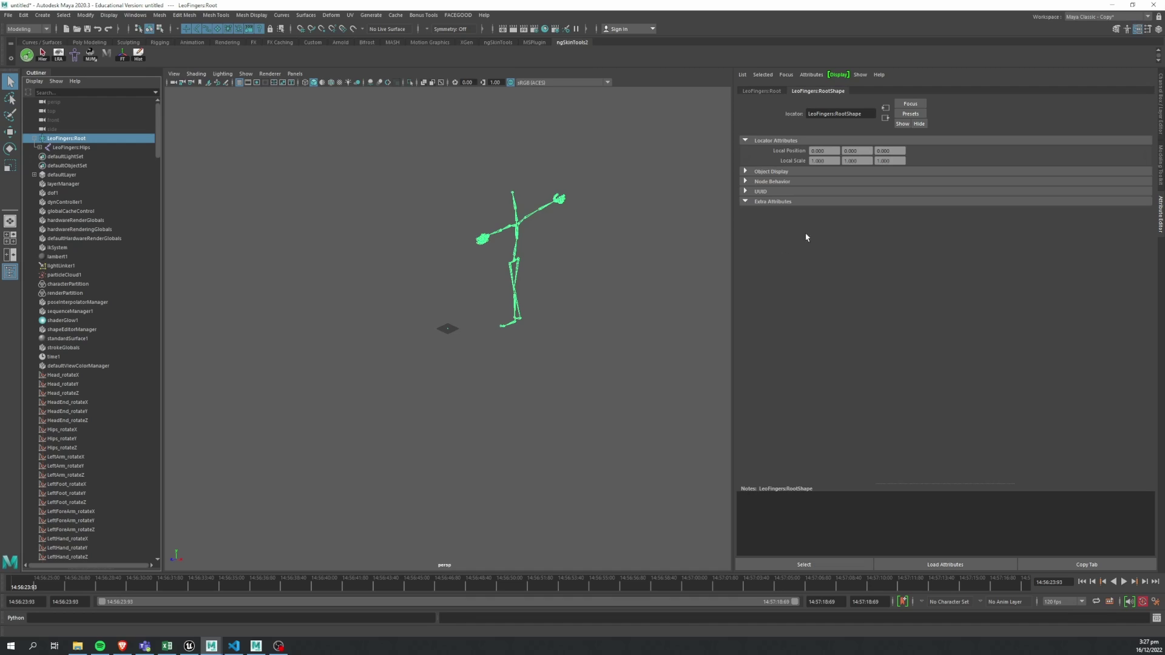
left_click_drag(246, 593, 625, 586)
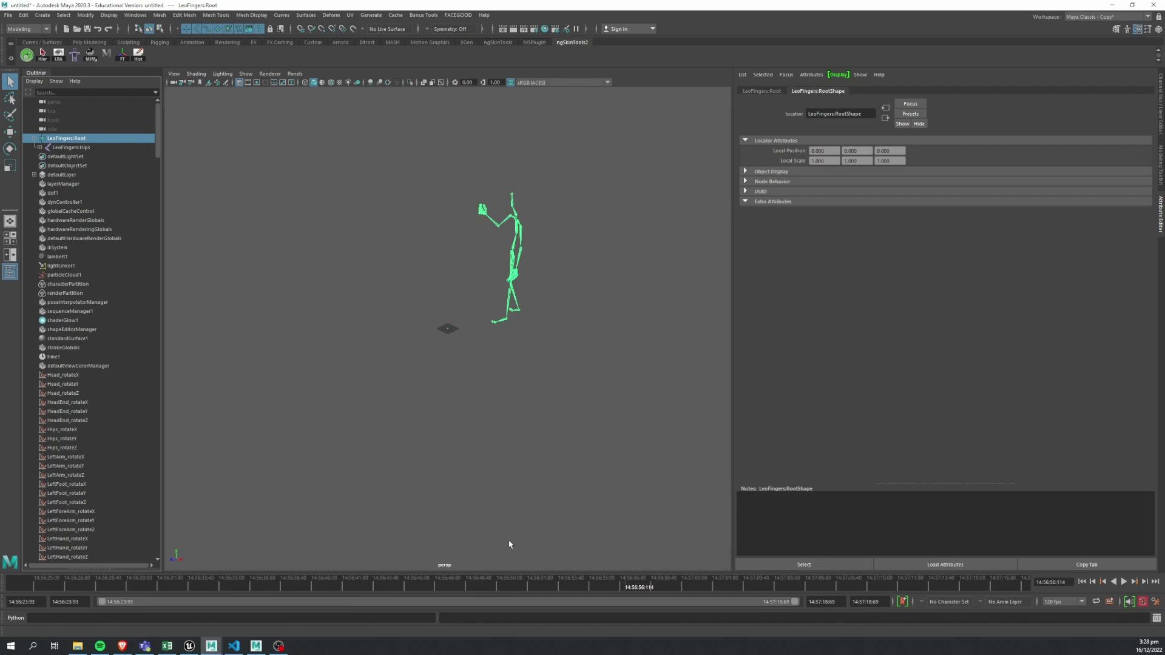
mouse_move(362, 591)
left_mouse_down()
mouse_move(1, 581)
mouse_move(416, 616)
mouse_move(962, 616)
mouse_move(2, 610)
left_mouse_up()
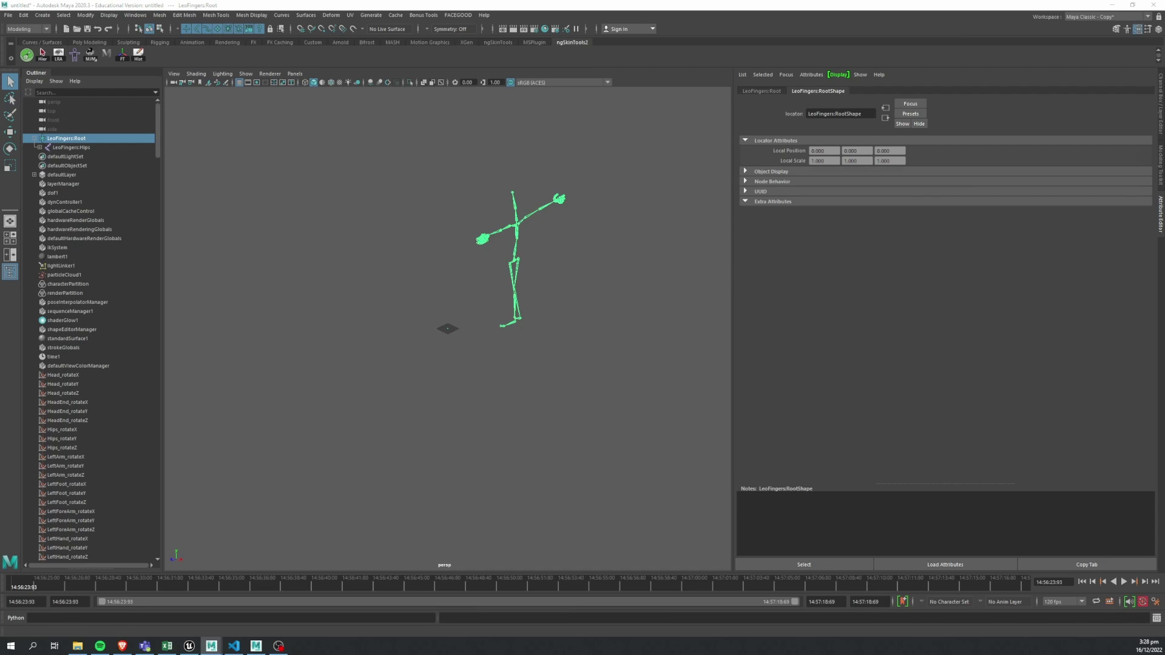
Step: Place the Script Editor beside the scene, select LeoFingers:Root, and show the timecode.py script
key("alt+Tab")
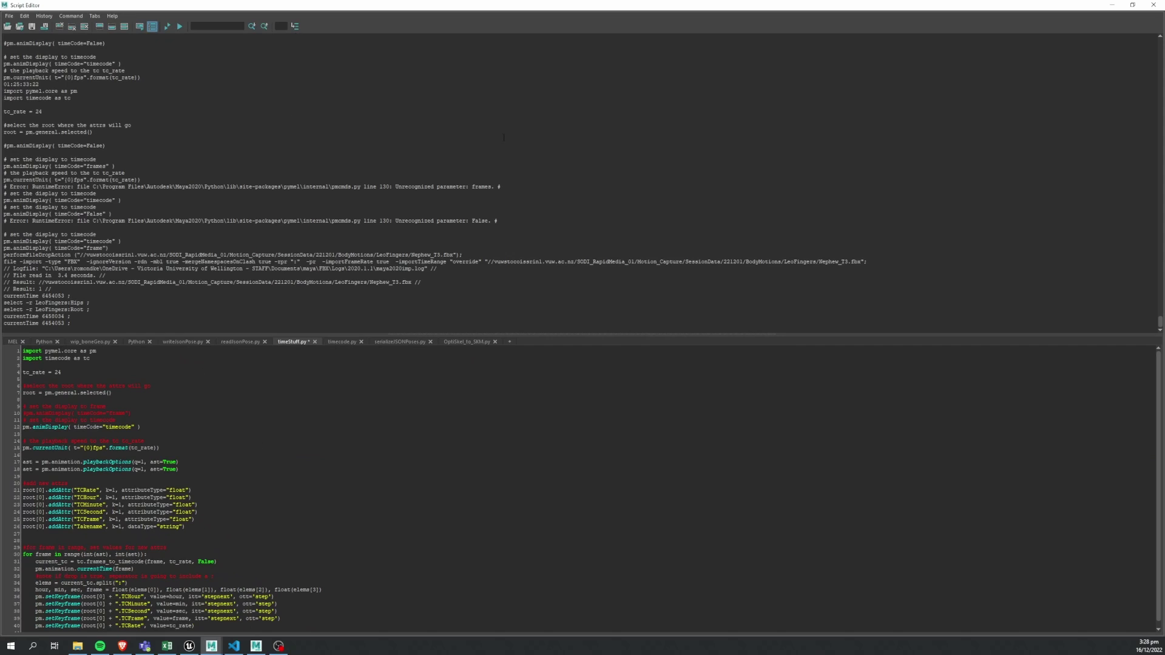
key("super+Down")
left_click(350, 313)
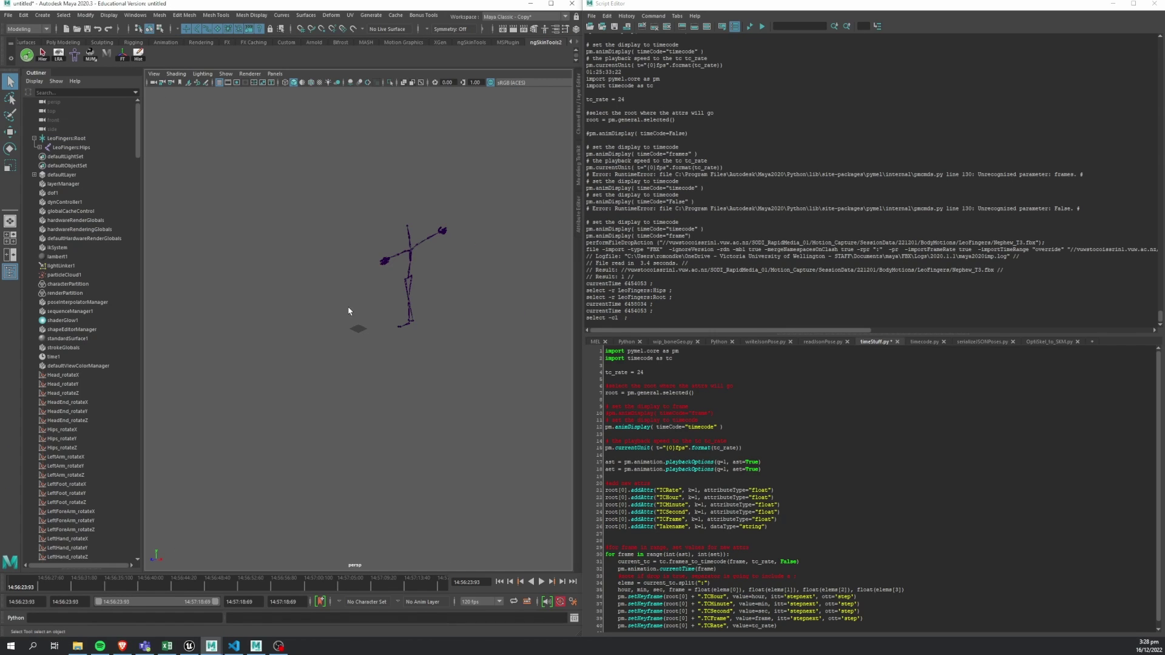
left_click(69, 138)
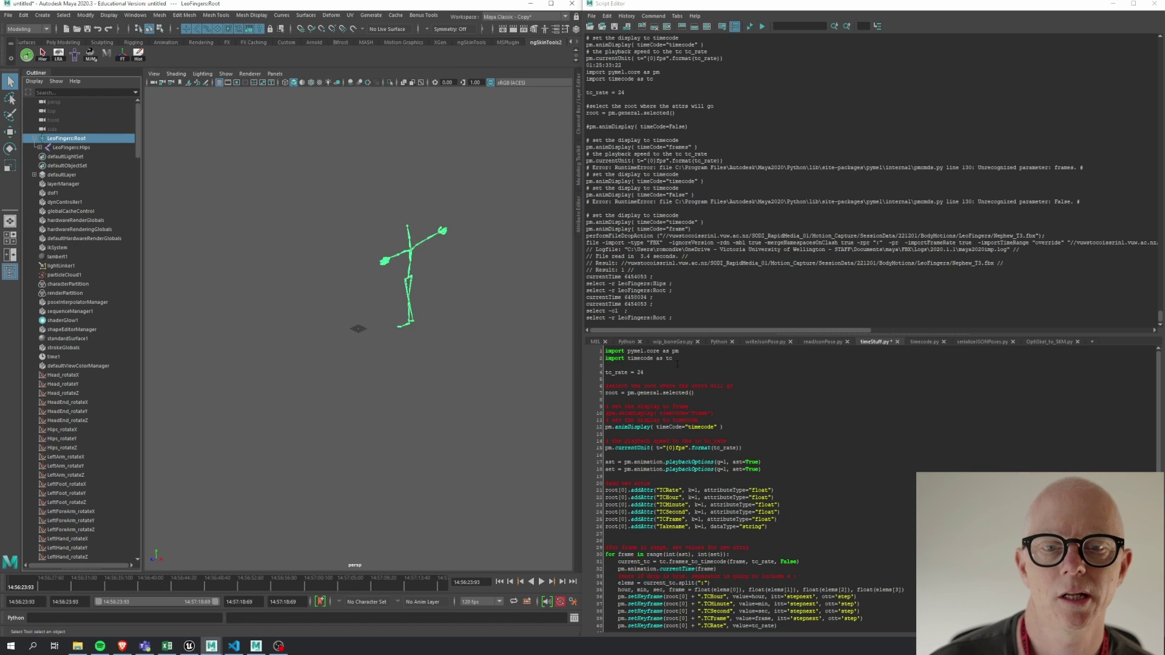
scroll(659, 366, "down", 1)
scroll(660, 366, "up", 1)
left_click_drag(674, 358, 602, 359)
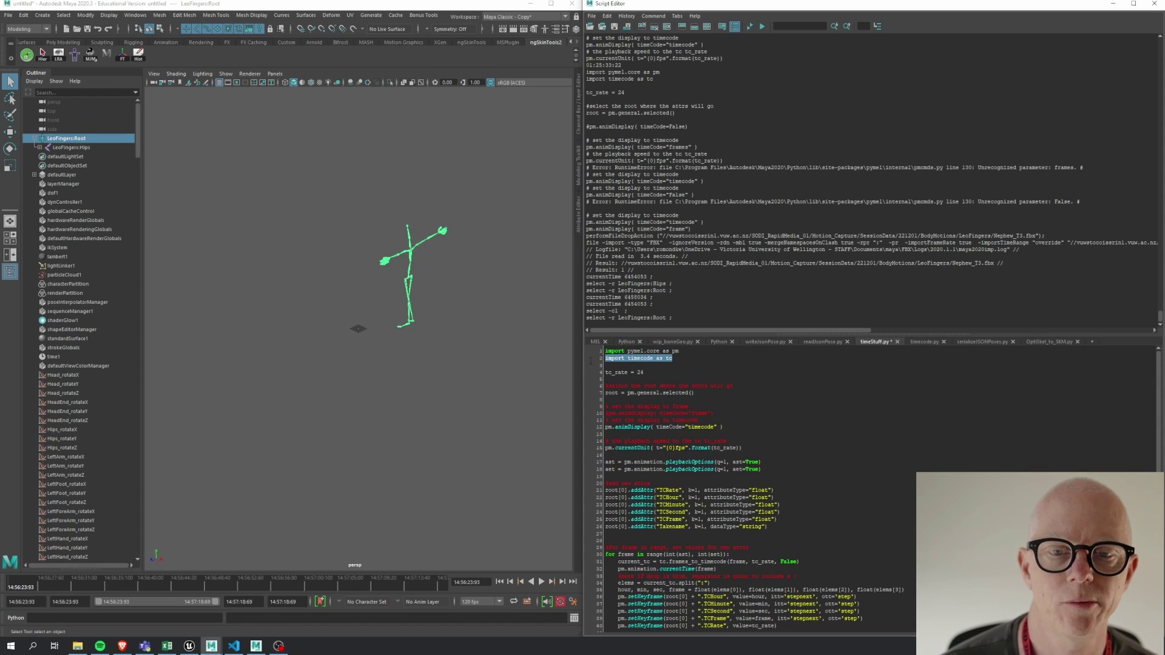
left_click(924, 342)
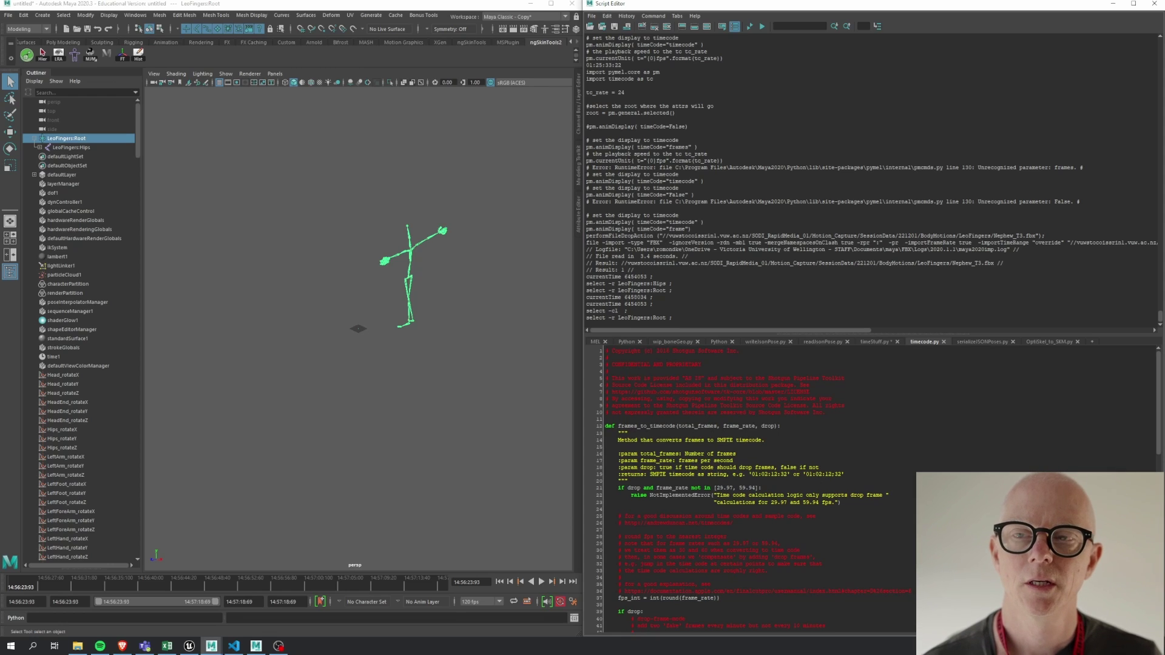
Step: Open the timecode.py gist from the search results and read its frames_to_timecode code
left_click(122, 646)
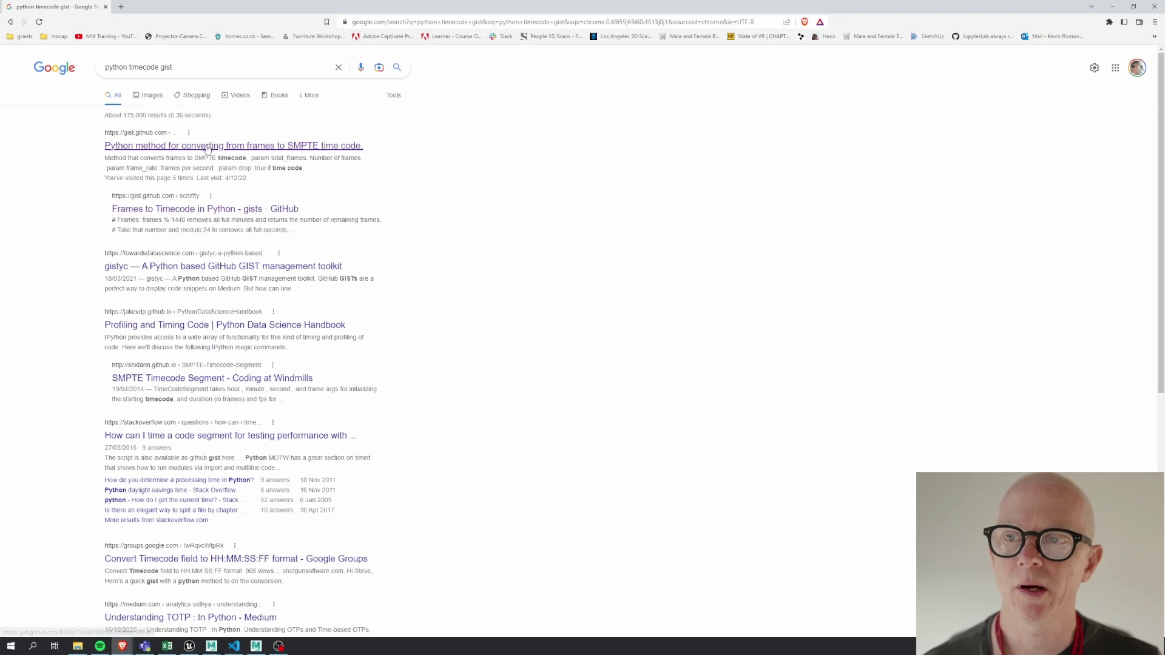
left_click(196, 146)
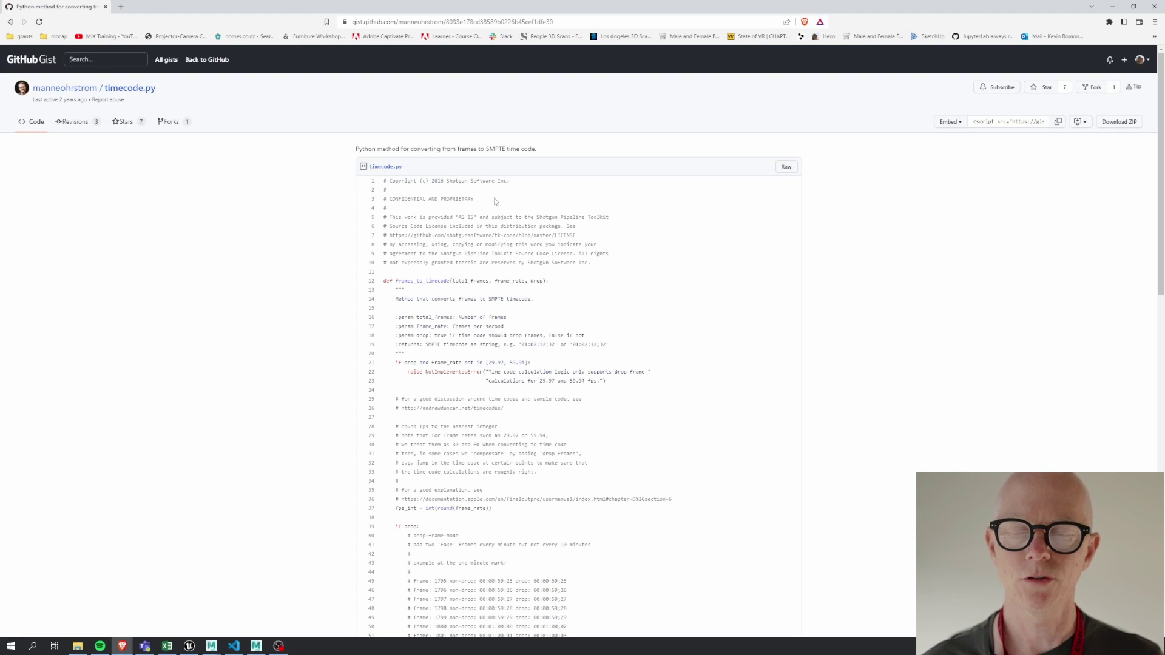
left_click_drag(495, 202, 383, 177)
scroll(617, 265, "down", 3)
scroll(617, 265, "down", 10)
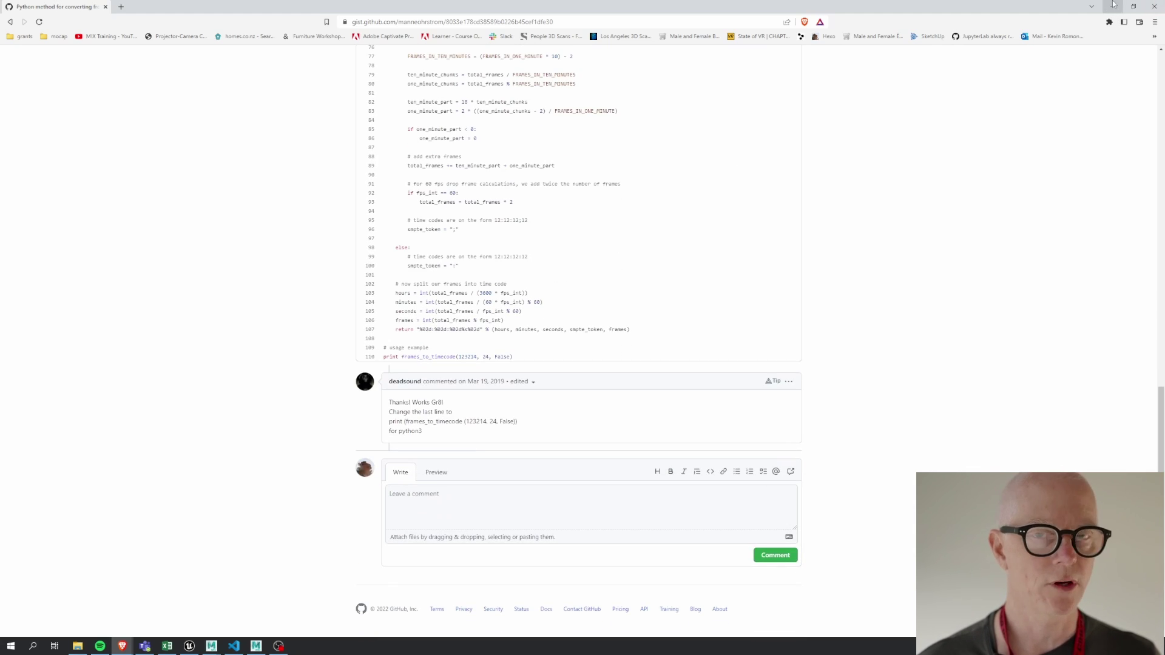
left_click(1112, 7)
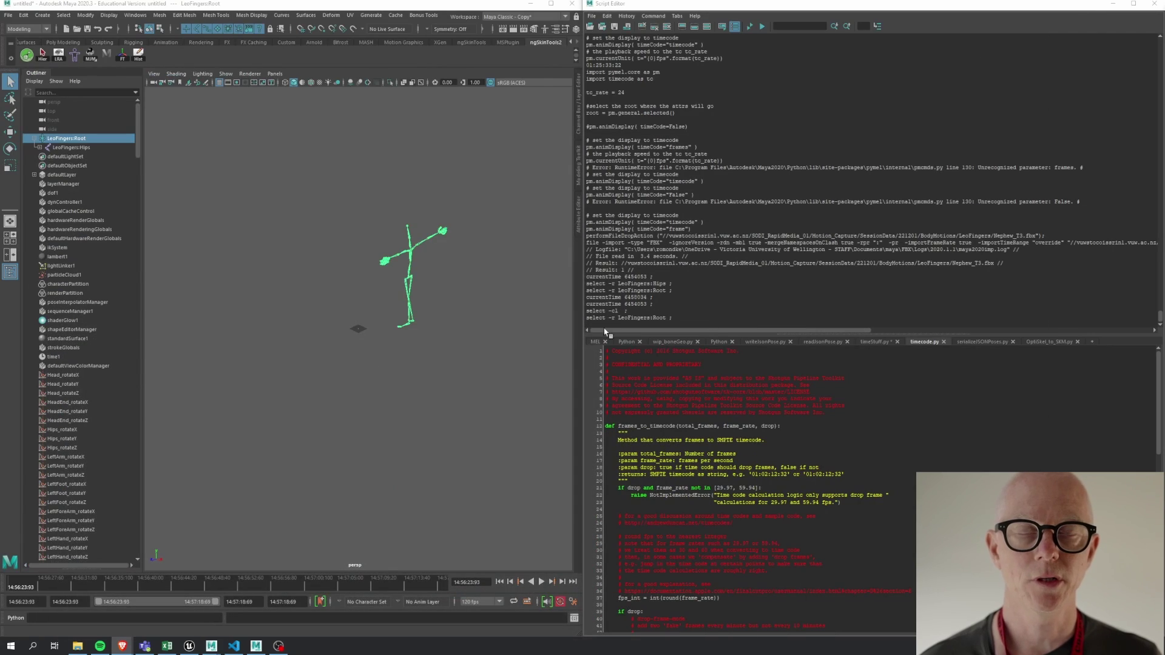
Step: Run the two import lines in timeStuff.py to load pymel and timecode
left_click(875, 342)
left_click_drag(674, 359, 590, 343)
key("ctrl+Return")
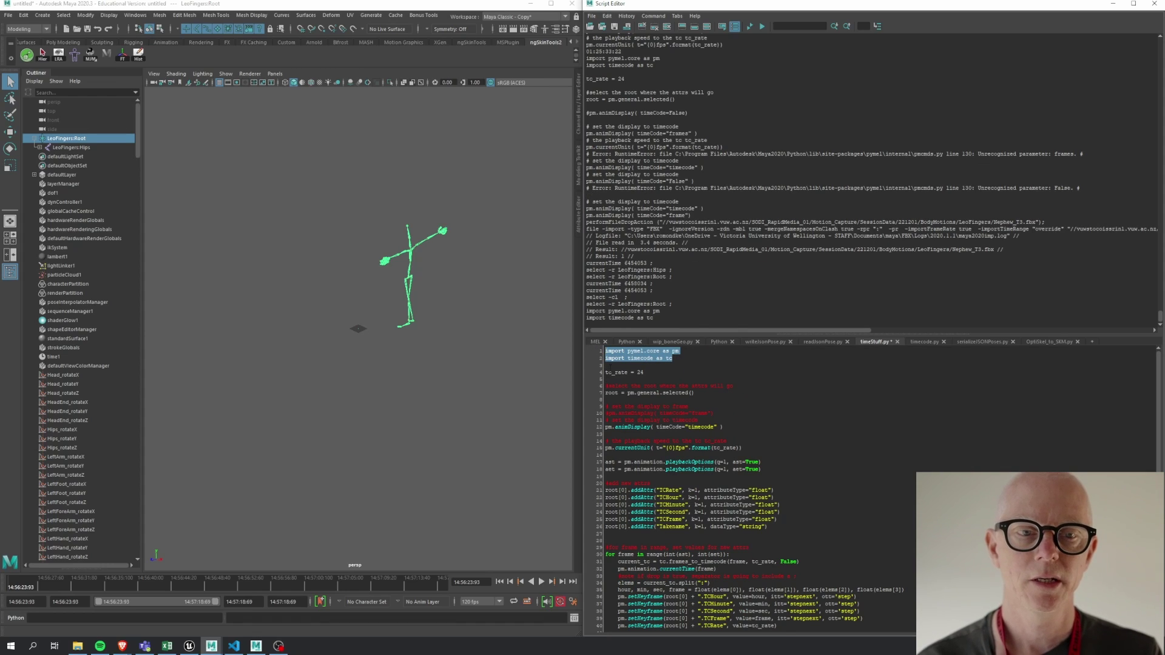
left_click(786, 421)
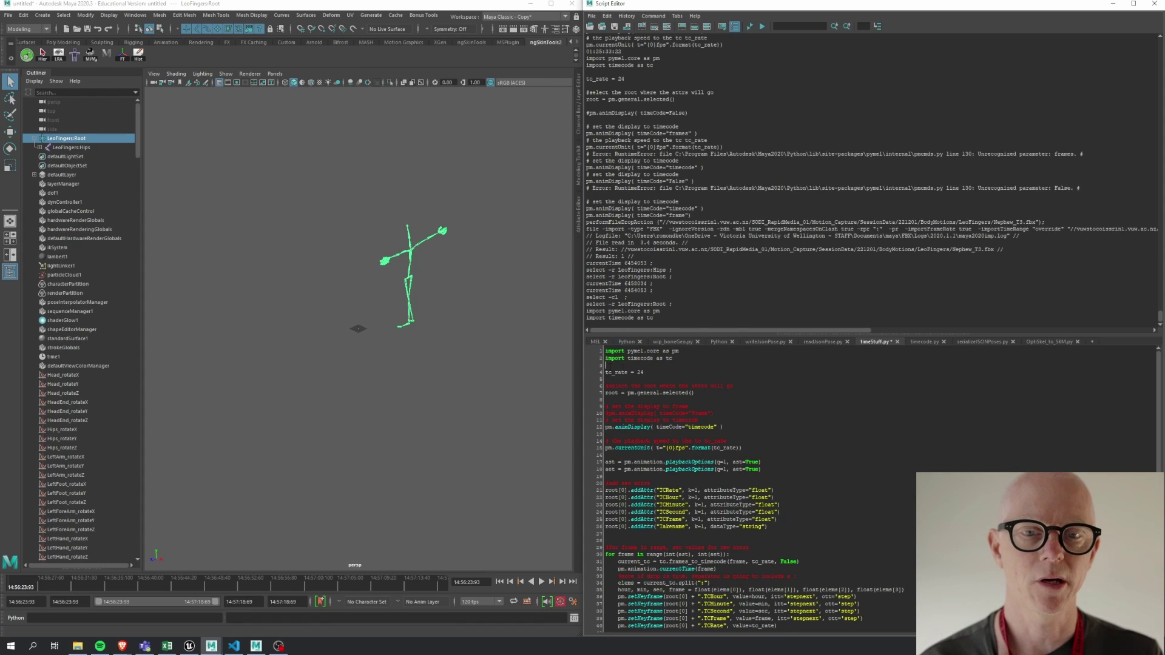
Step: Select timeStuff.py lines 1 to 40, reviewing the root, timecode, playback and addAttr blocks
left_click(843, 622, "shift")
left_click(743, 421)
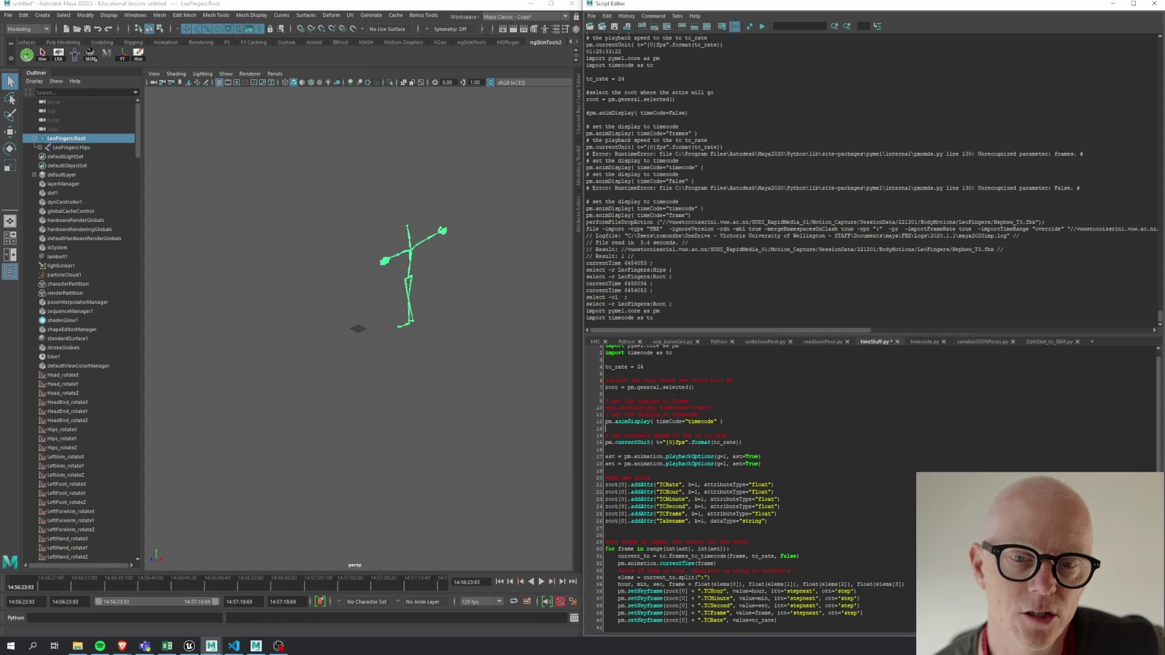
left_click_drag(751, 373, 757, 386)
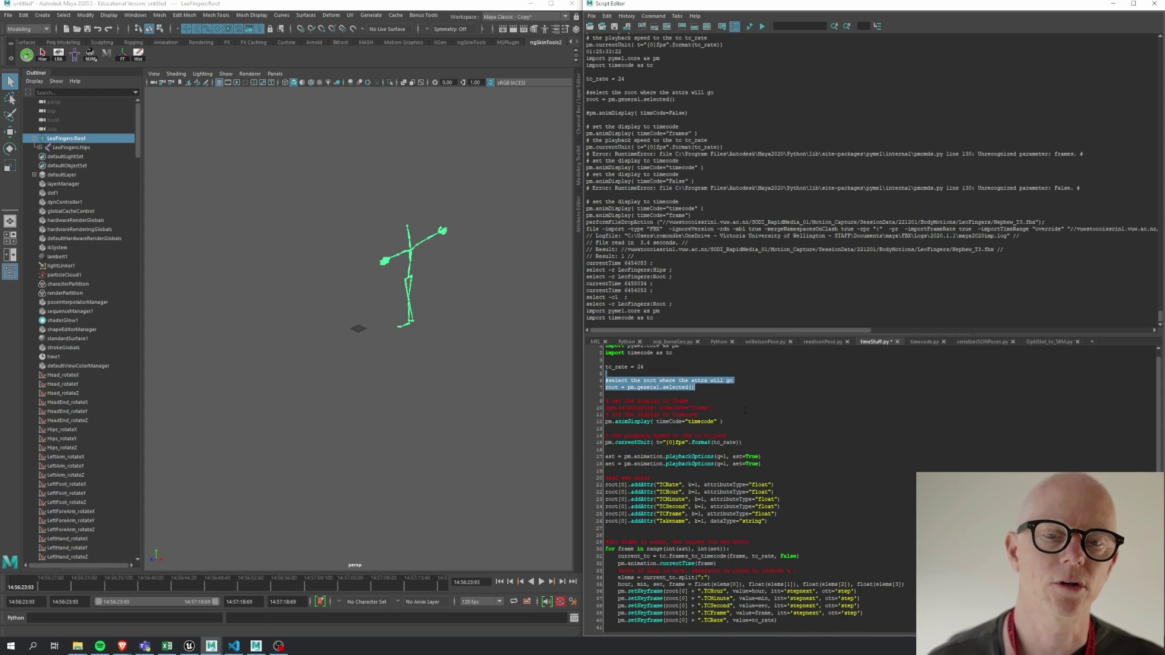
left_click_drag(723, 422, 606, 394)
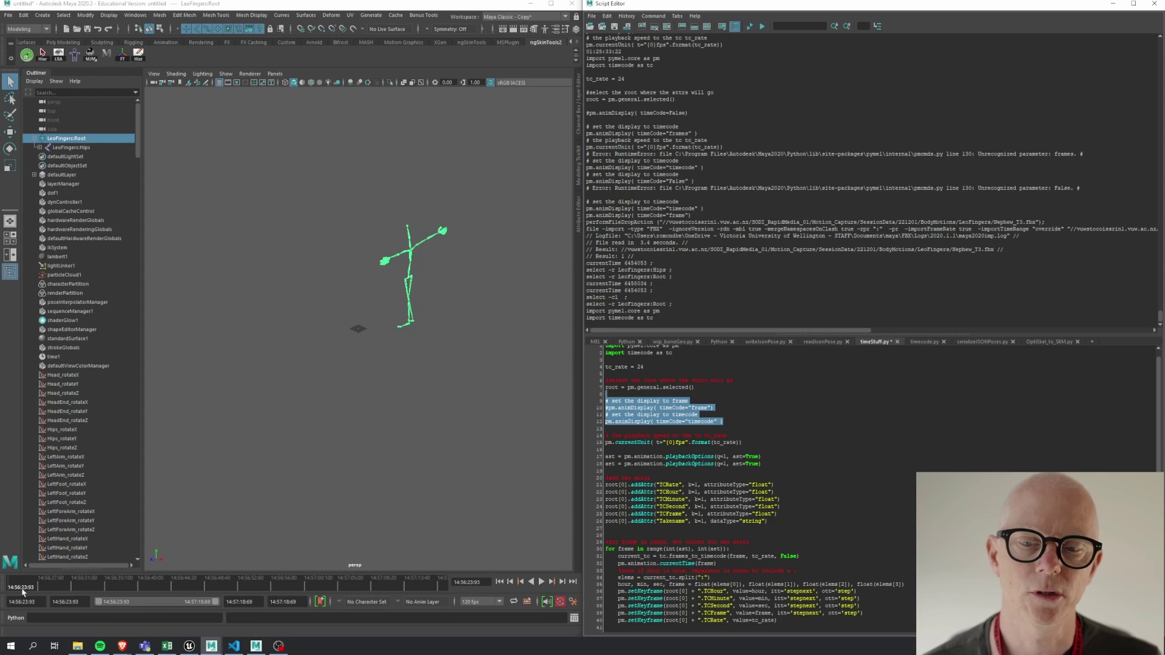
left_click_drag(780, 428, 794, 449)
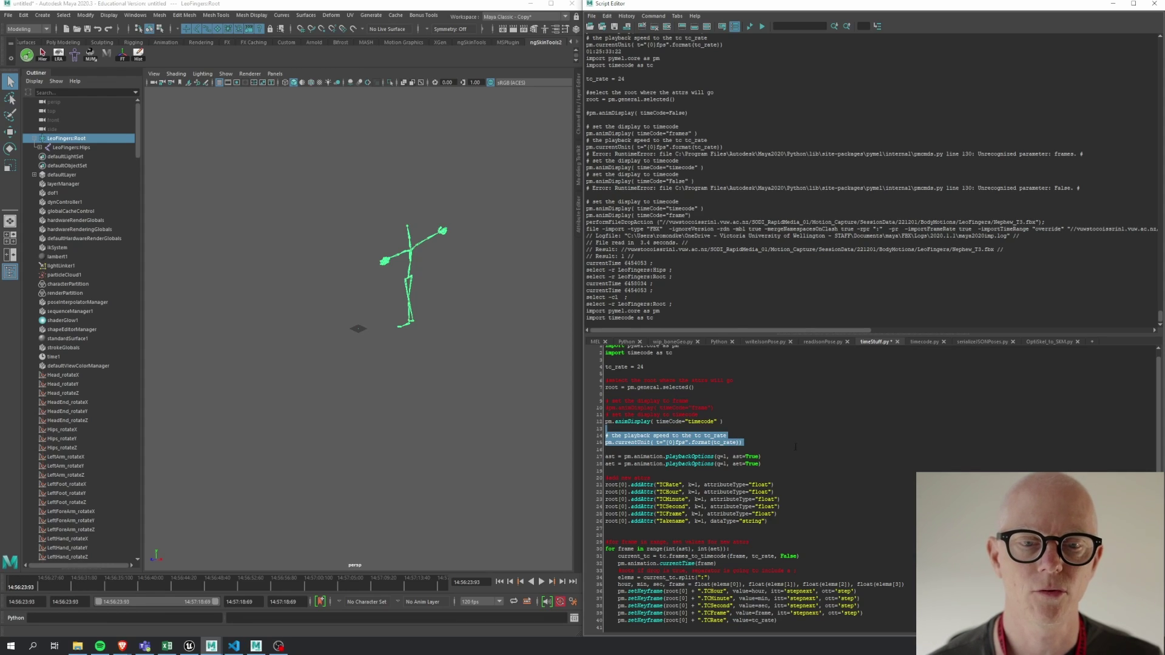
left_click_drag(797, 447, 895, 639)
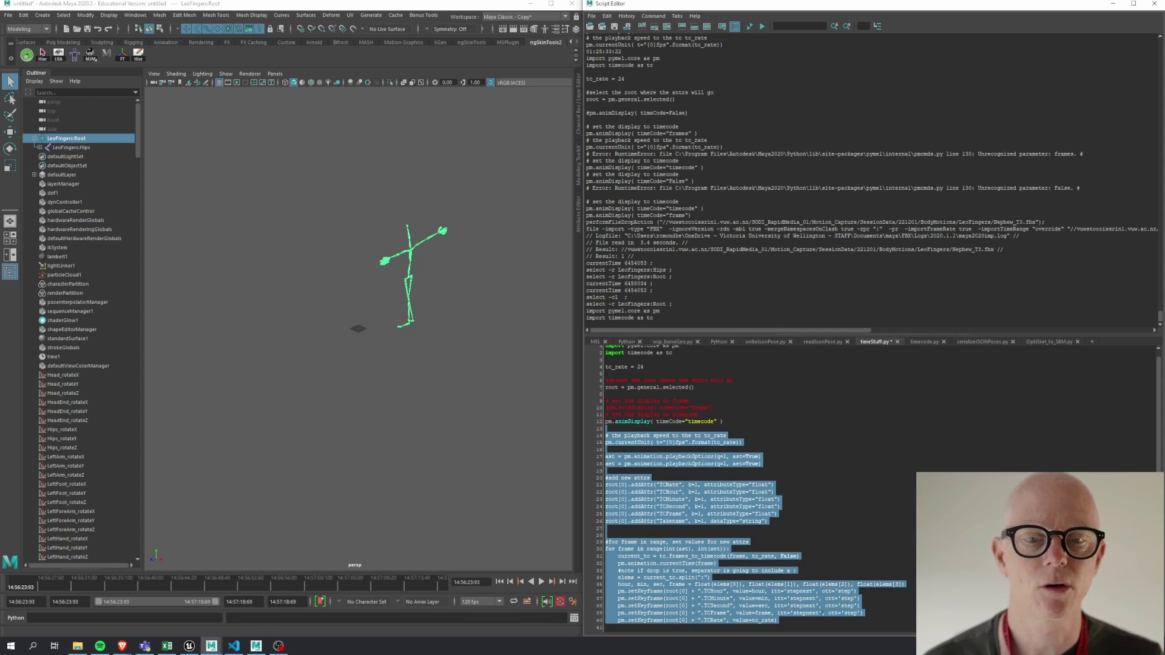
left_click_drag(818, 618, 509, 313)
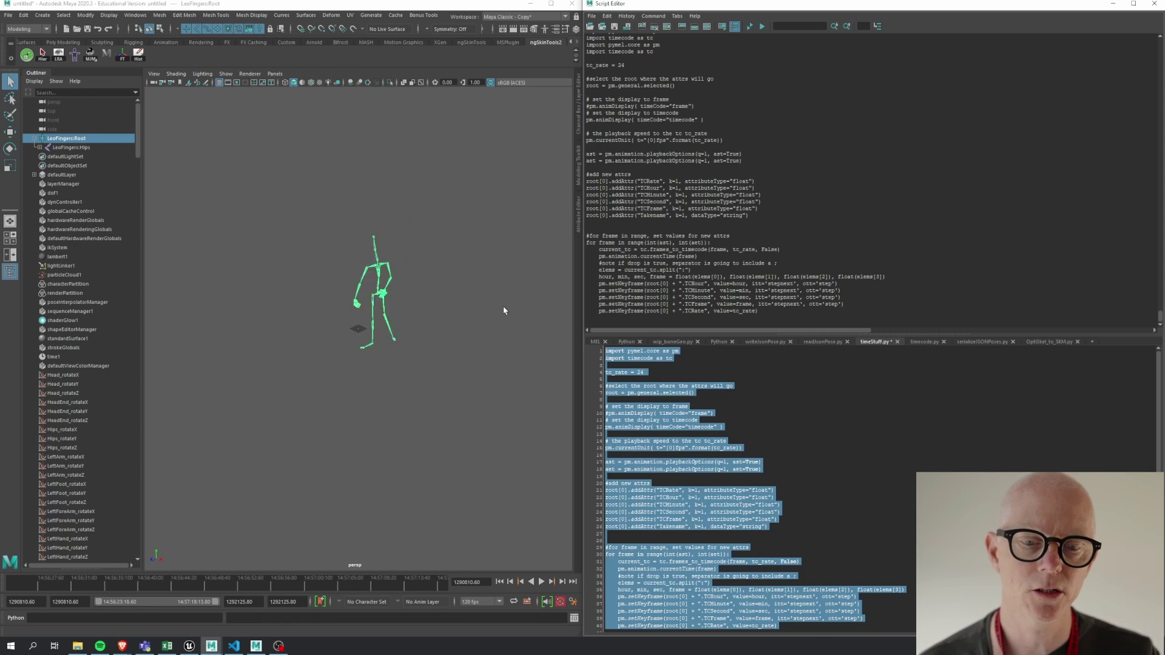
Step: Run the timecode script on LeoFingers:Root and check its new TC channels while scrubbing
left_click(431, 426)
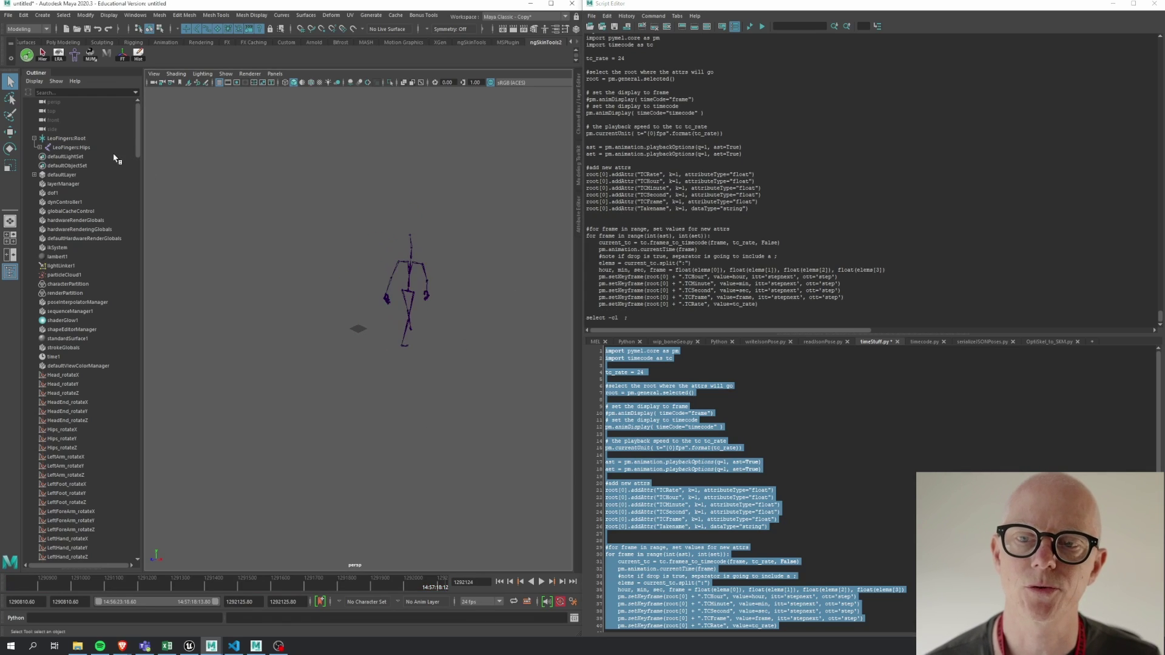
left_click(63, 138)
key("ctrl+Return")
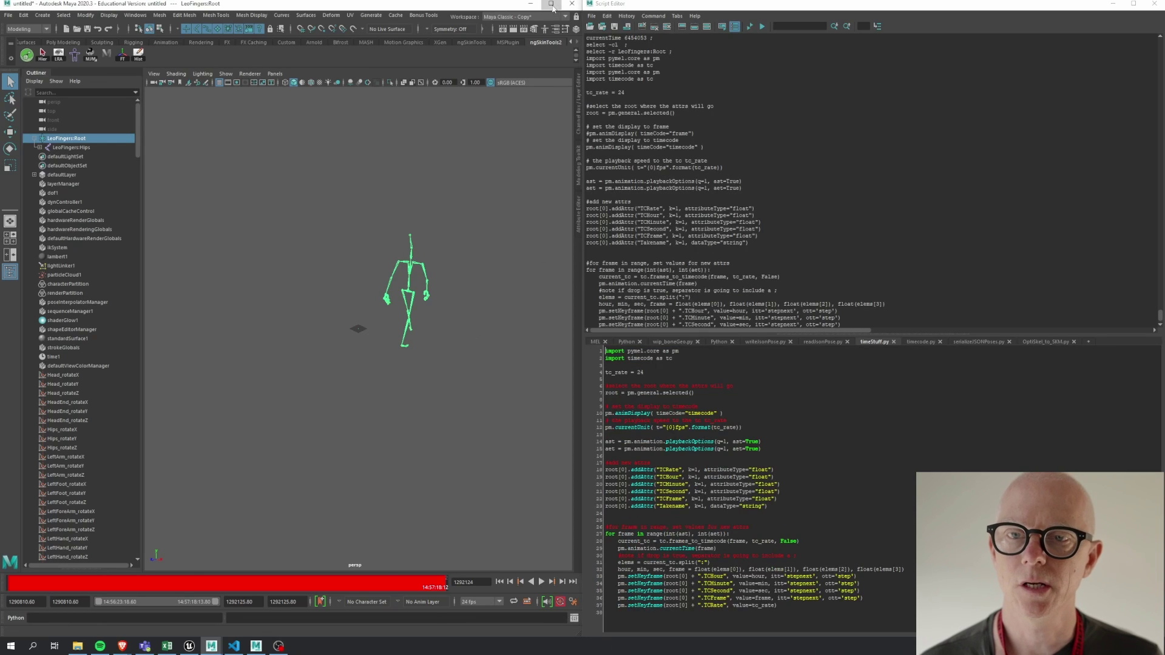
left_click(1113, 5)
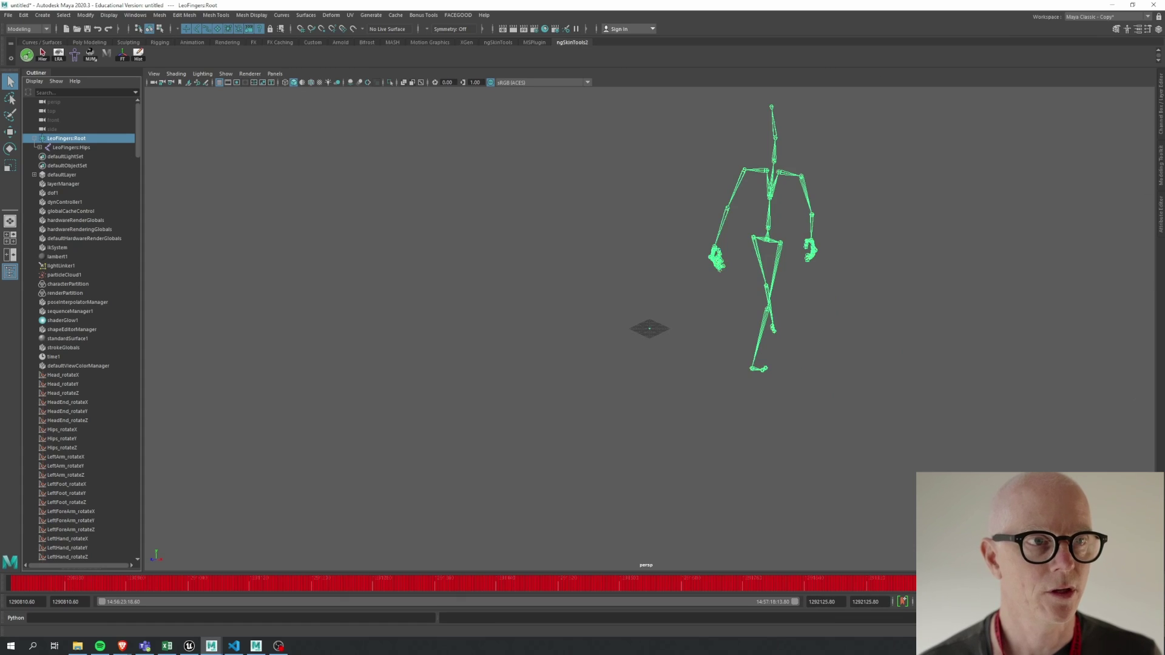
left_click(1160, 94)
left_click_drag(1109, 172, 1108, 196)
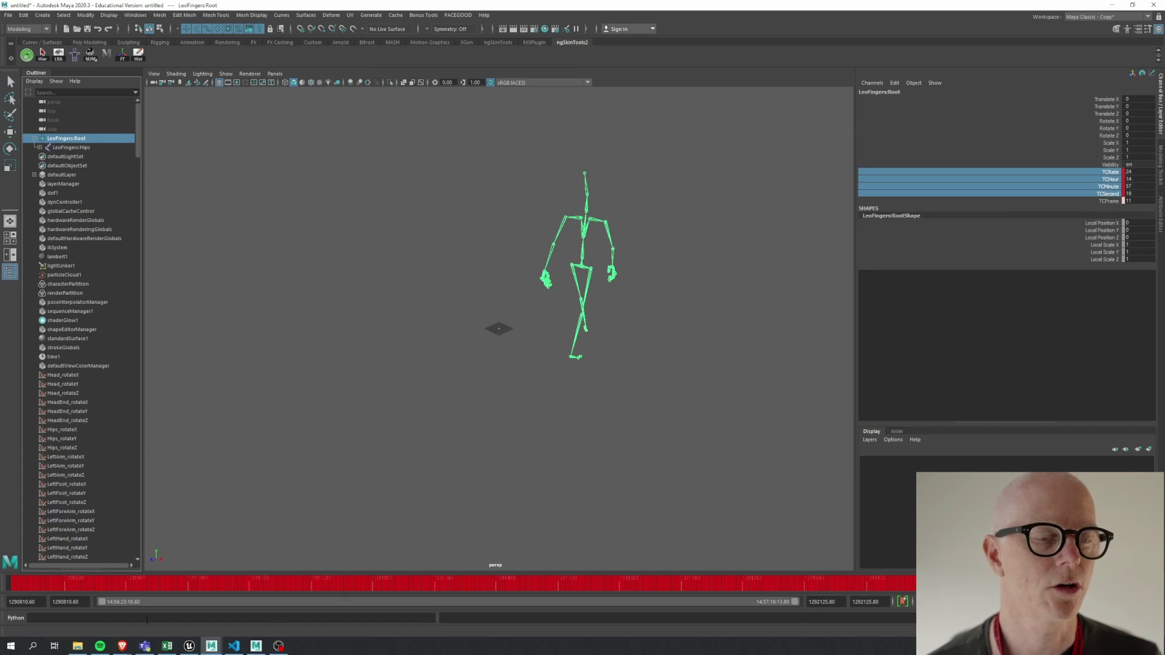
left_click_drag(59, 587, 427, 597)
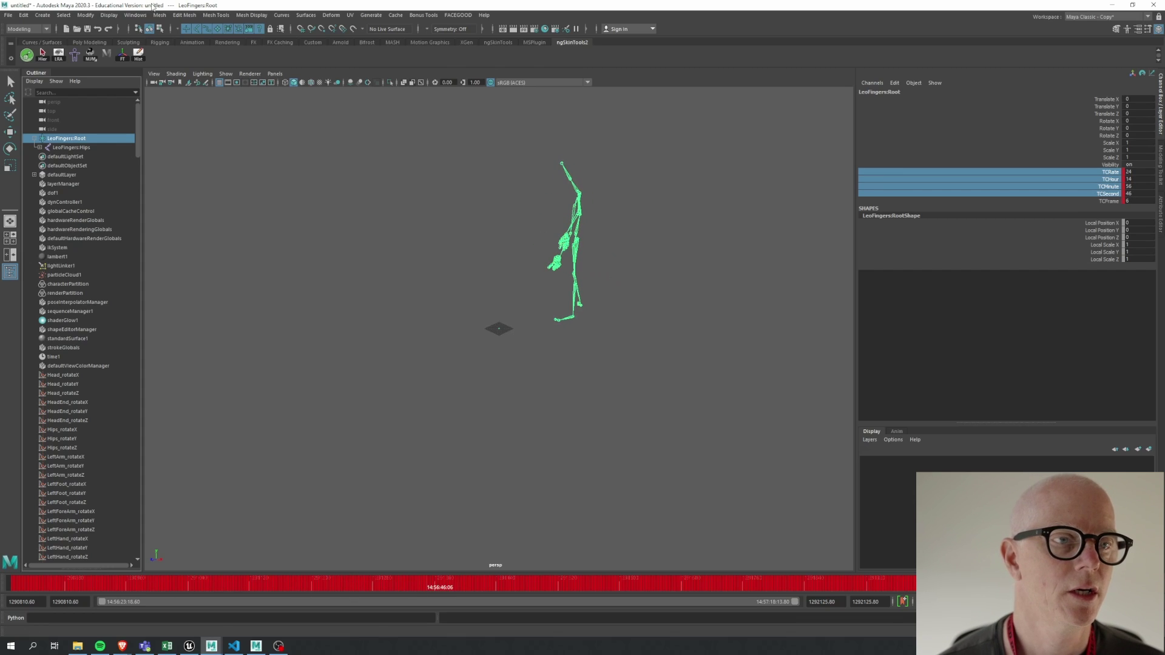
Step: View the curves of the five TC channels in the Graph Editor
left_click(135, 15)
mouse_move(147, 65)
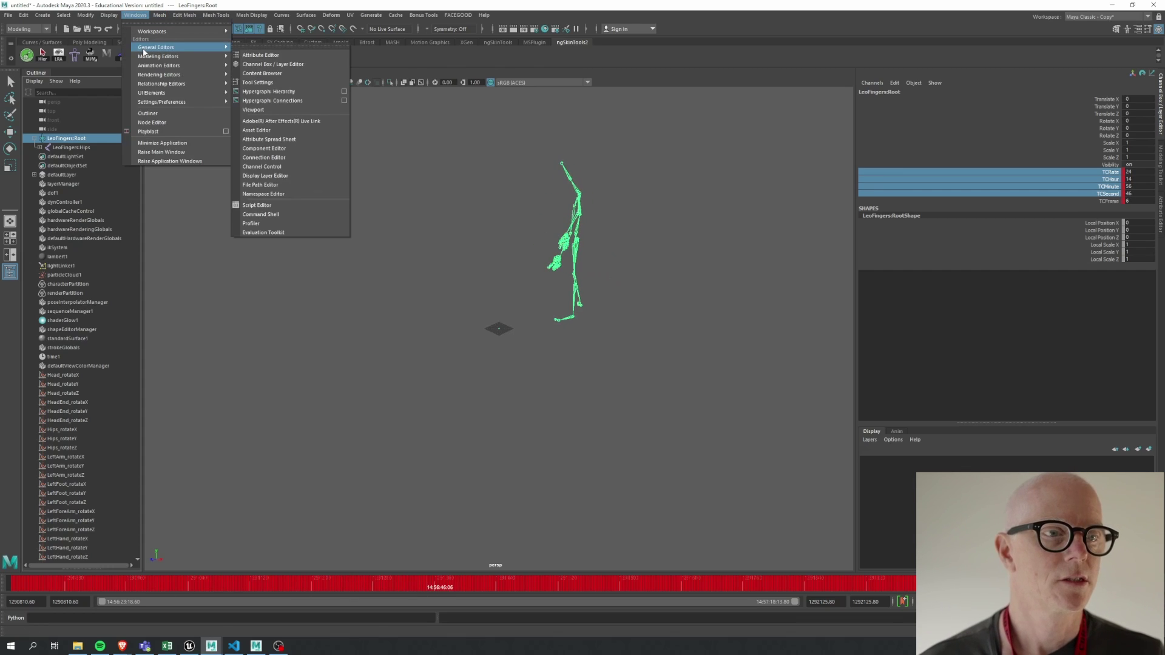
left_click(257, 66)
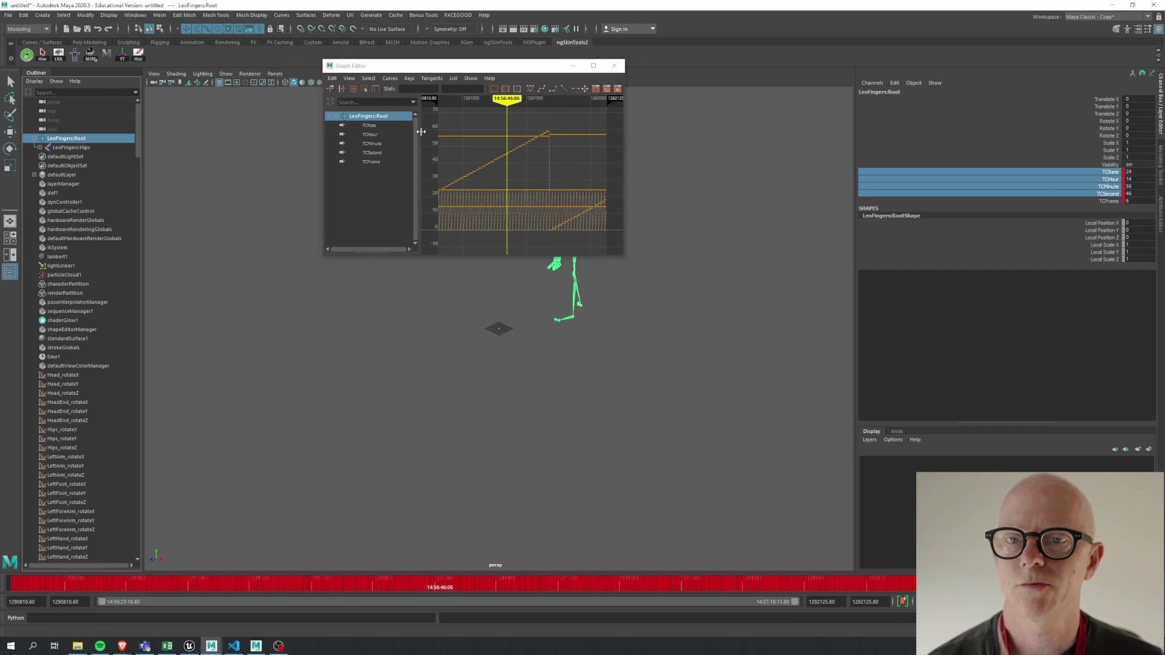
left_click_drag(373, 130, 380, 175)
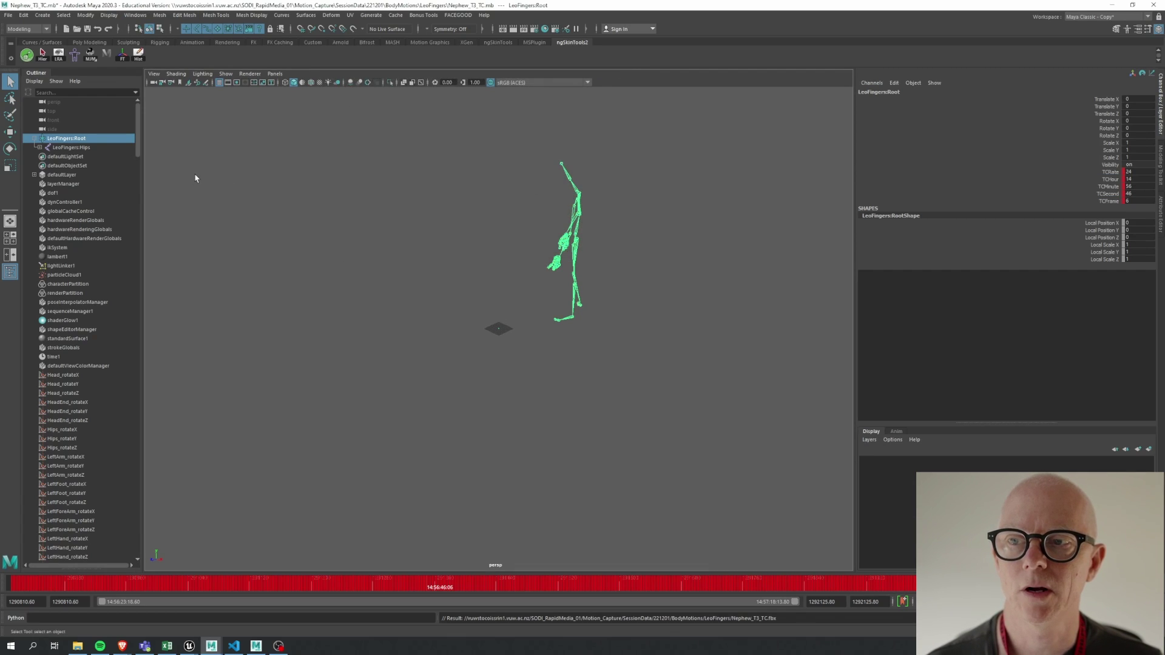
Step: Open the Game Exporter and paste the LeoFingers export folder path
left_click(195, 178)
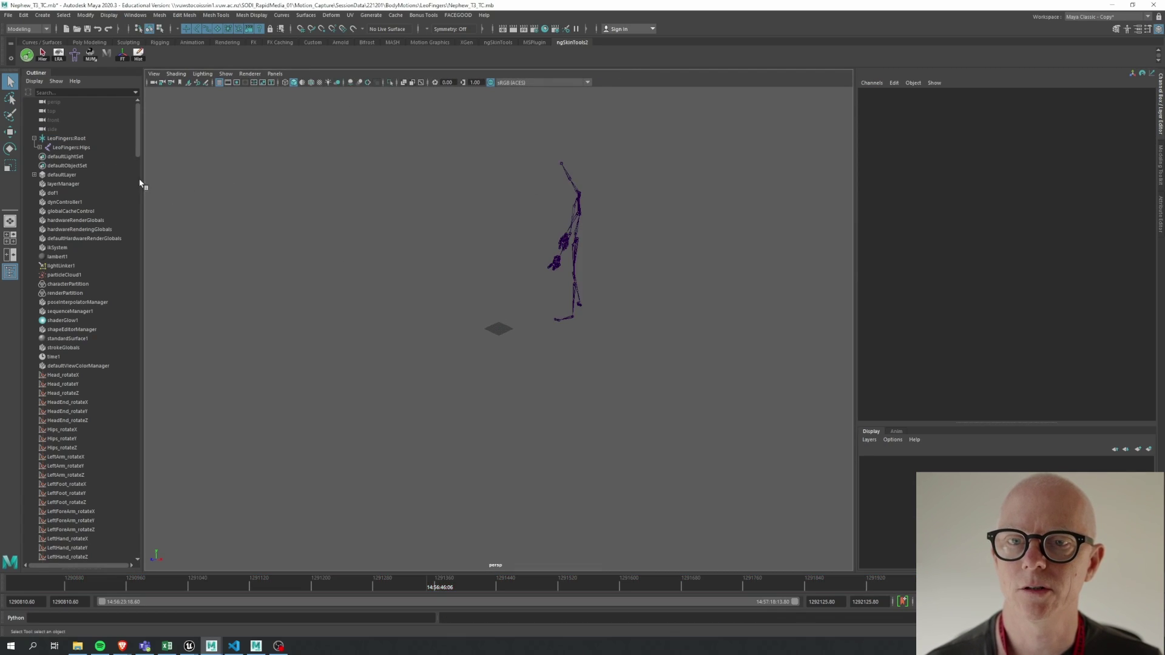
left_click(9, 15)
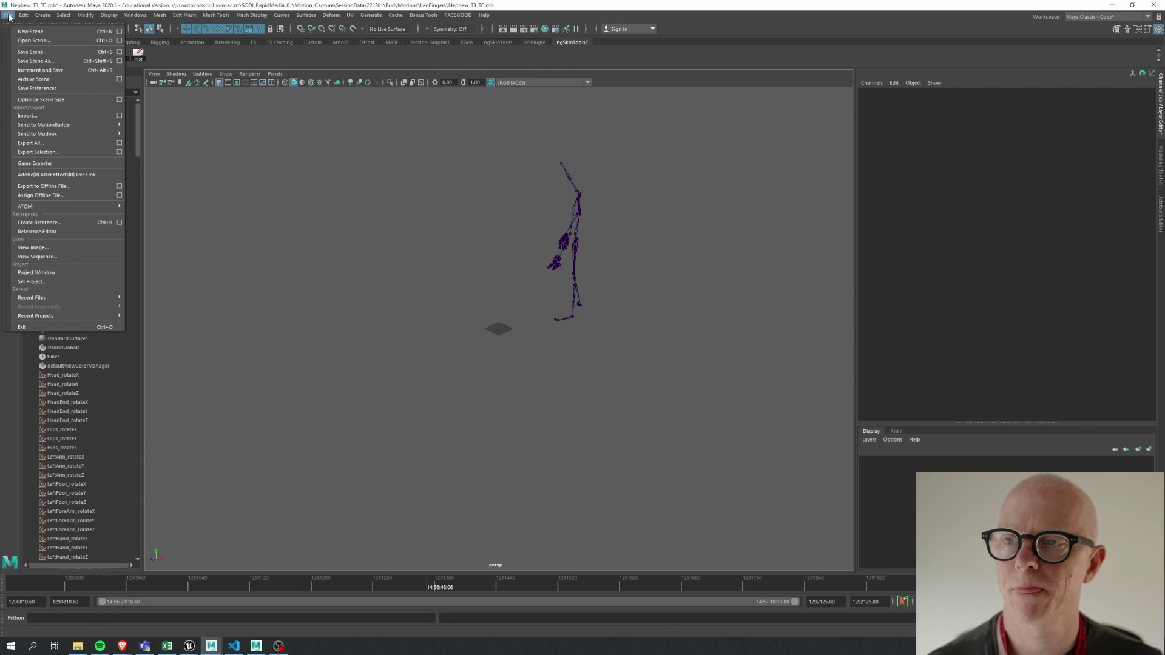
left_click(43, 164)
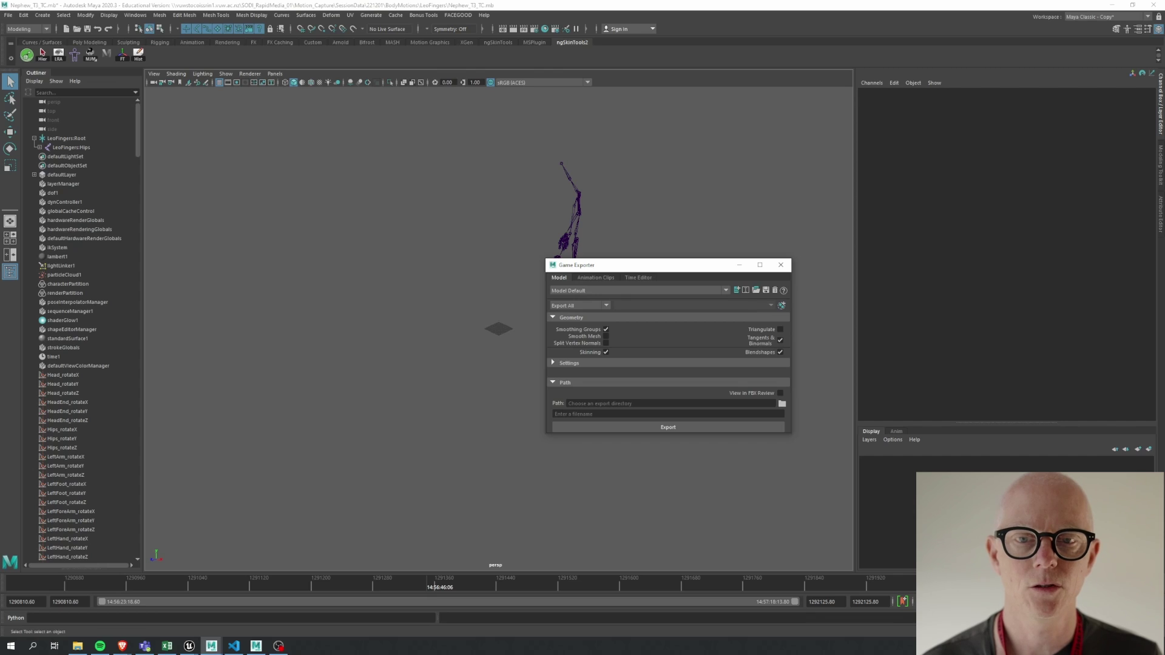
key("super+e")
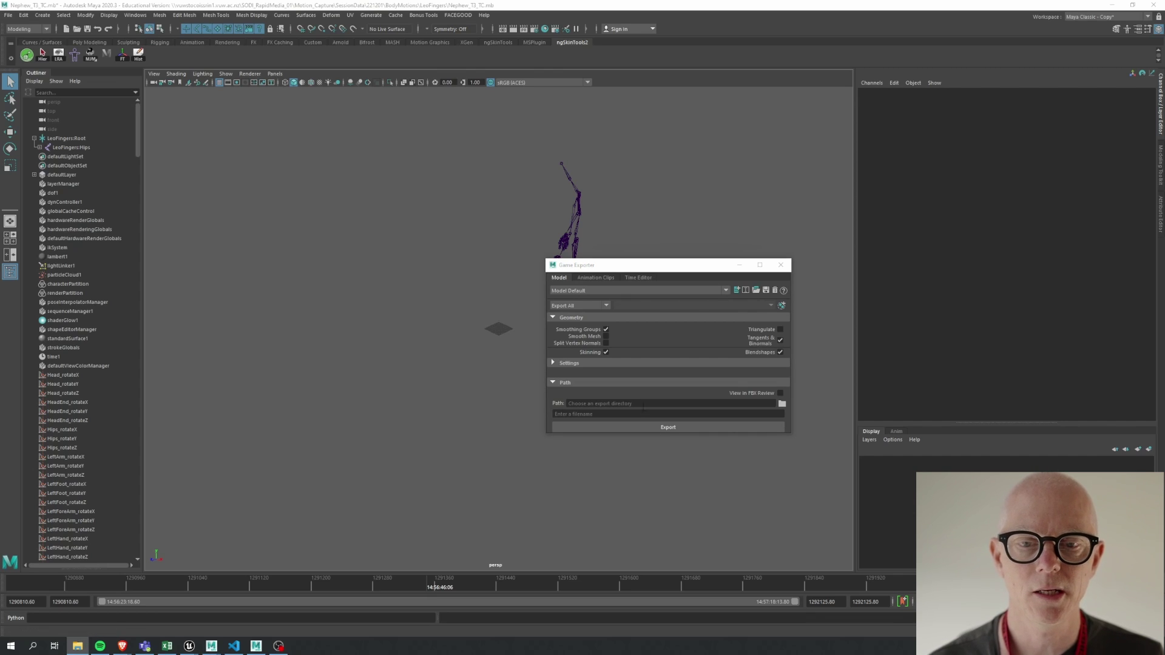
left_click(643, 404)
type("\\\\vuwstocoissrin1.vuw.ac.nz\\SODI_RapidMedia_01\\Motion_Capture\\SessionData\\221201\\BodyMotions\\LeoFingers")
left_click(636, 413)
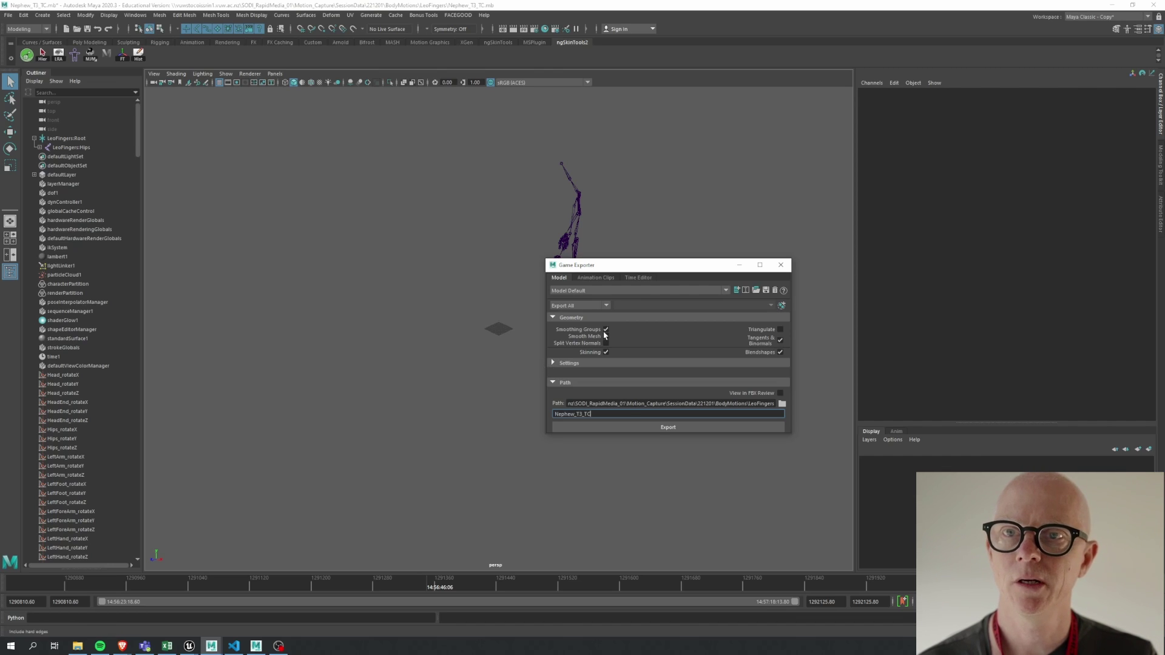
Step: Export the timecoded Nephew_T3_TC animation to FBX and dismiss the success notice
left_click(571, 363)
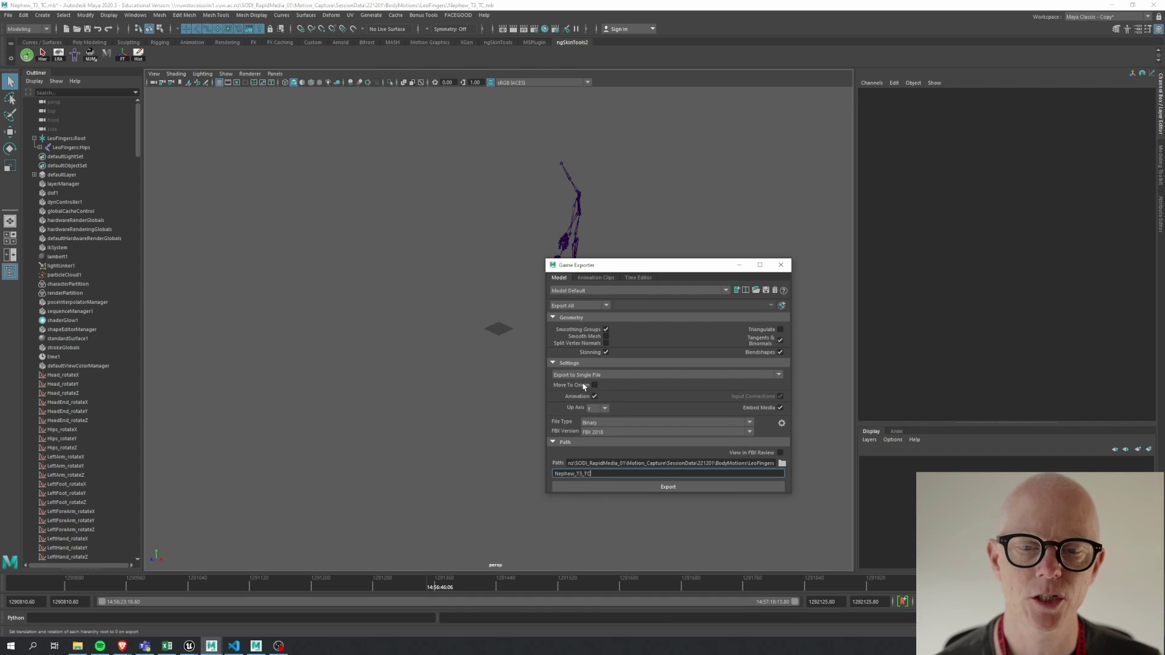
left_click(695, 487)
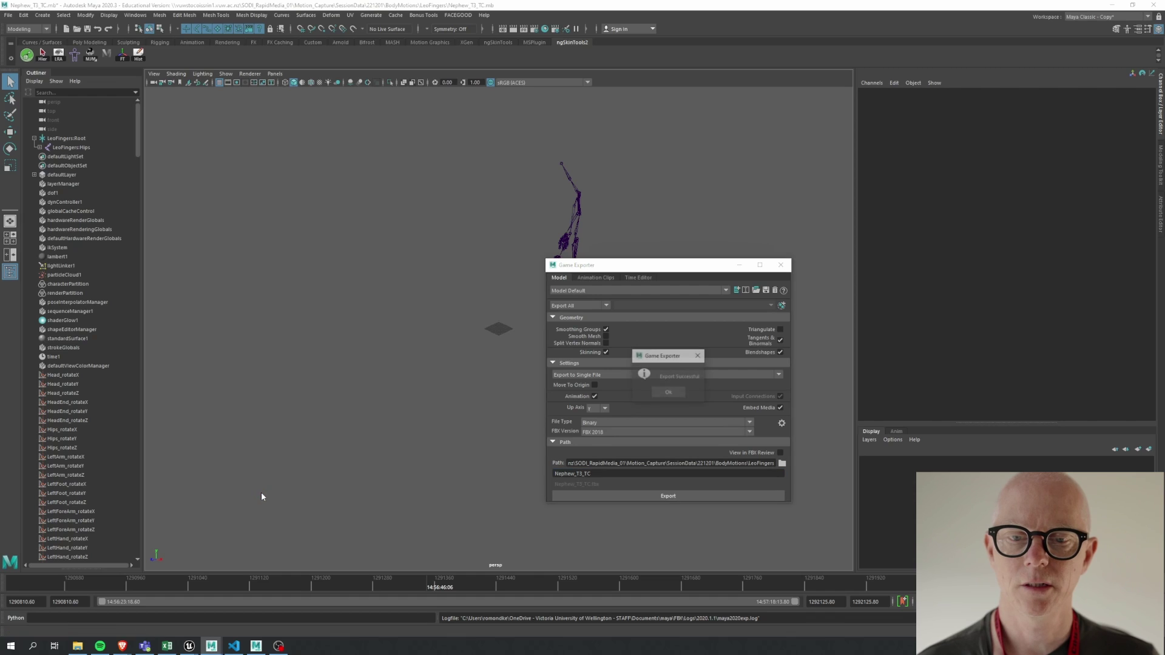
left_click(668, 394)
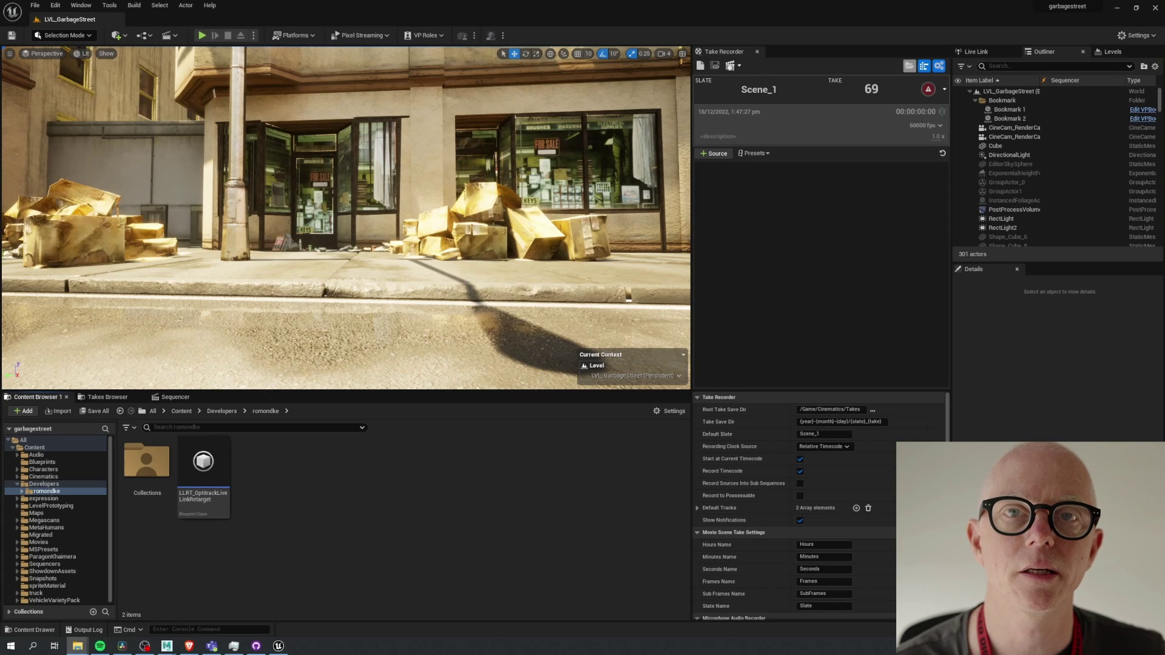
Step: Drag Nephew_T3_TC.fbx from the export folder into the romondke content folder
key("alt+Tab")
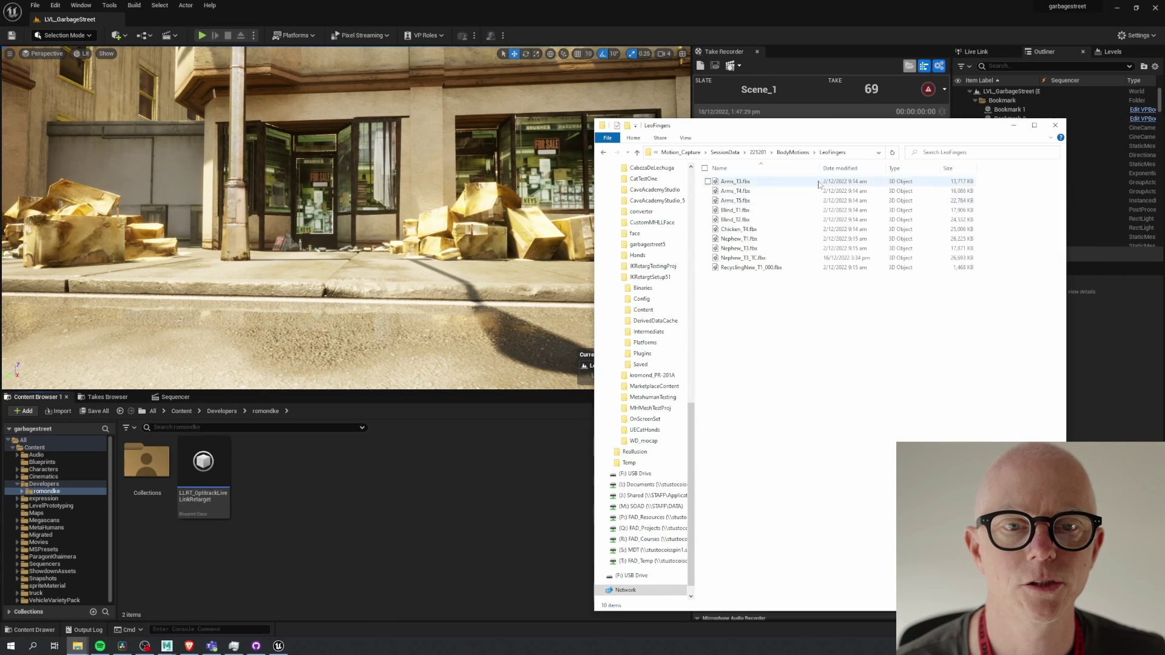
left_click(737, 259)
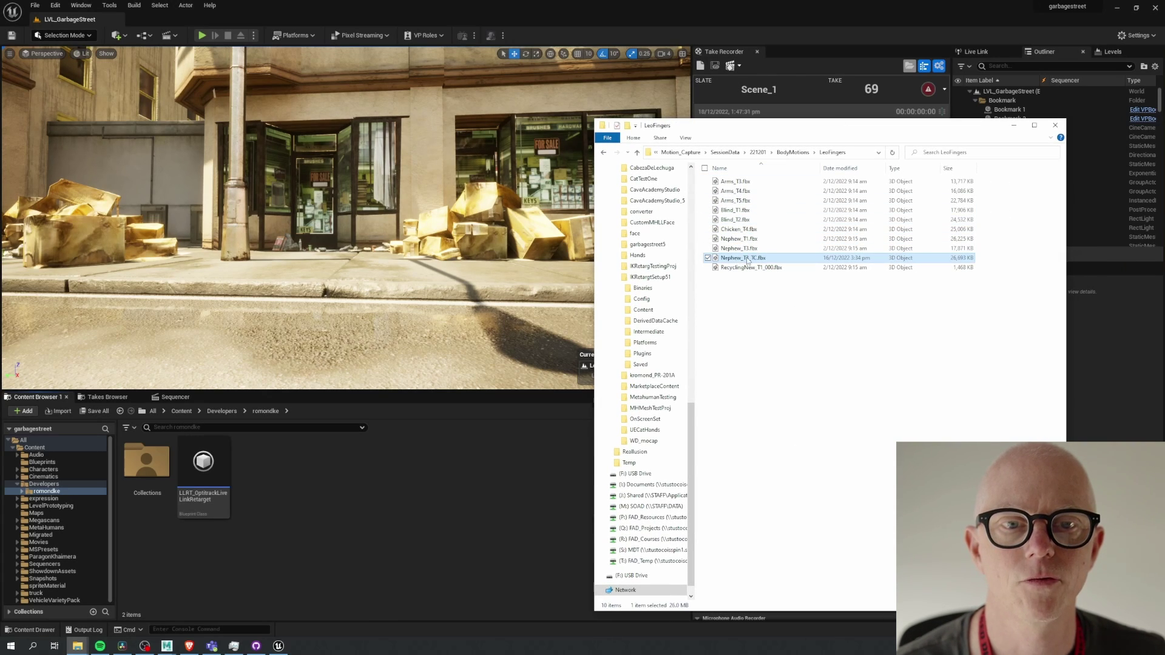
left_click_drag(748, 262, 278, 487)
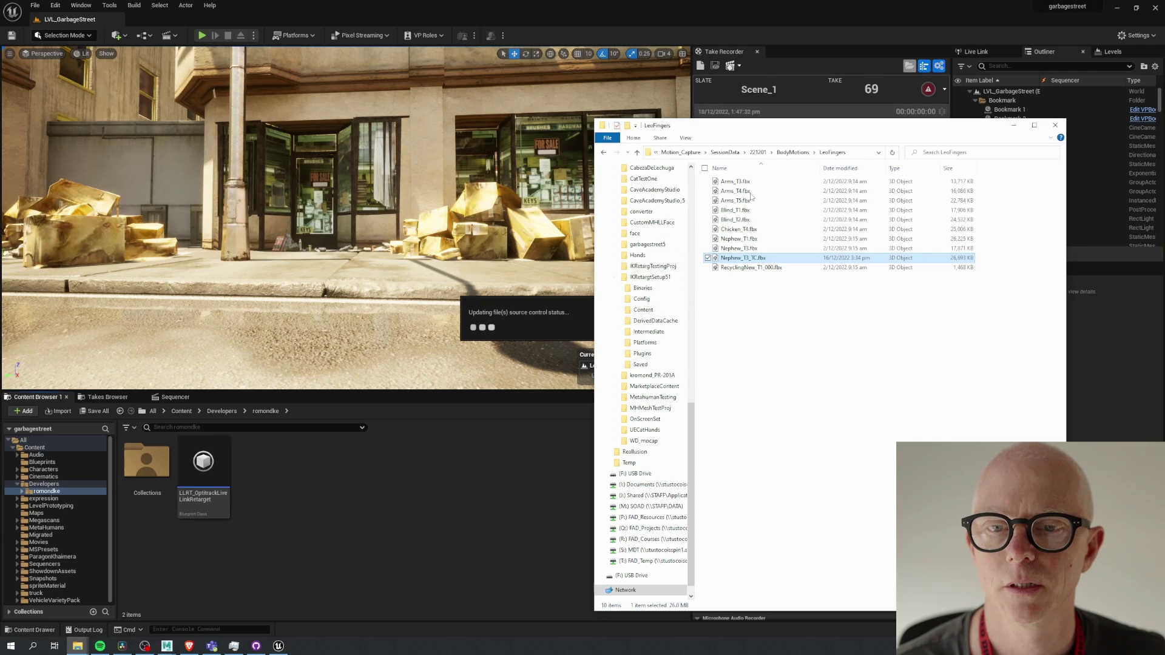
left_click_drag(774, 126, 1164, 130)
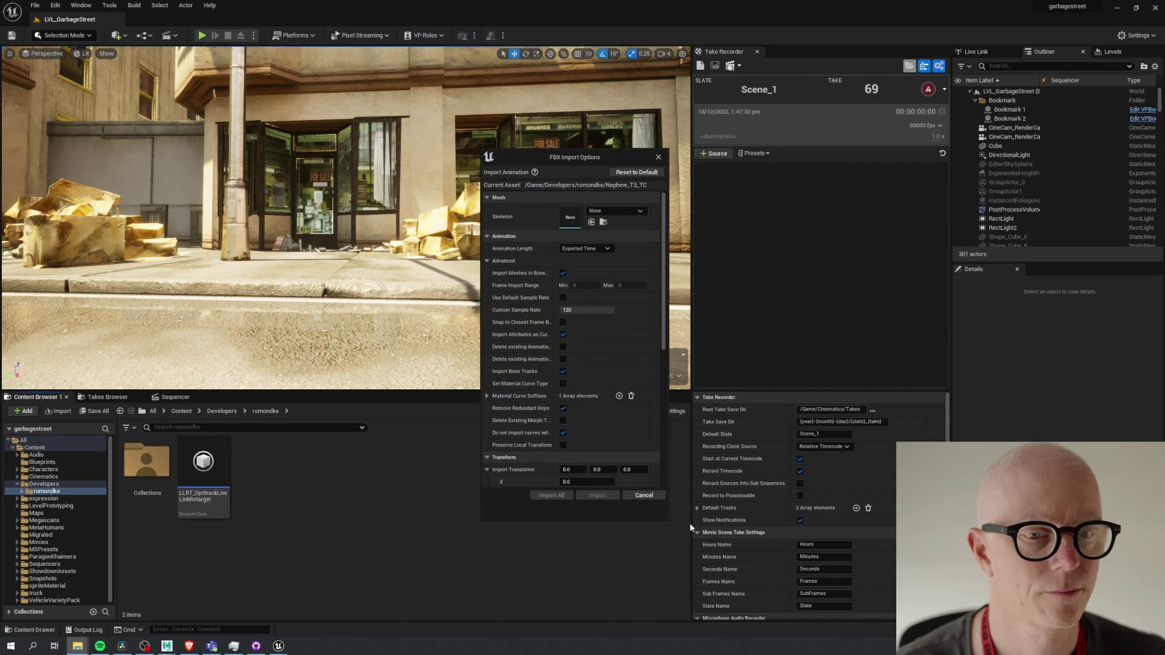
Step: Set SKM_Leo_NoNS_Skeleton as the import skeleton and import the FBX
left_click(617, 213)
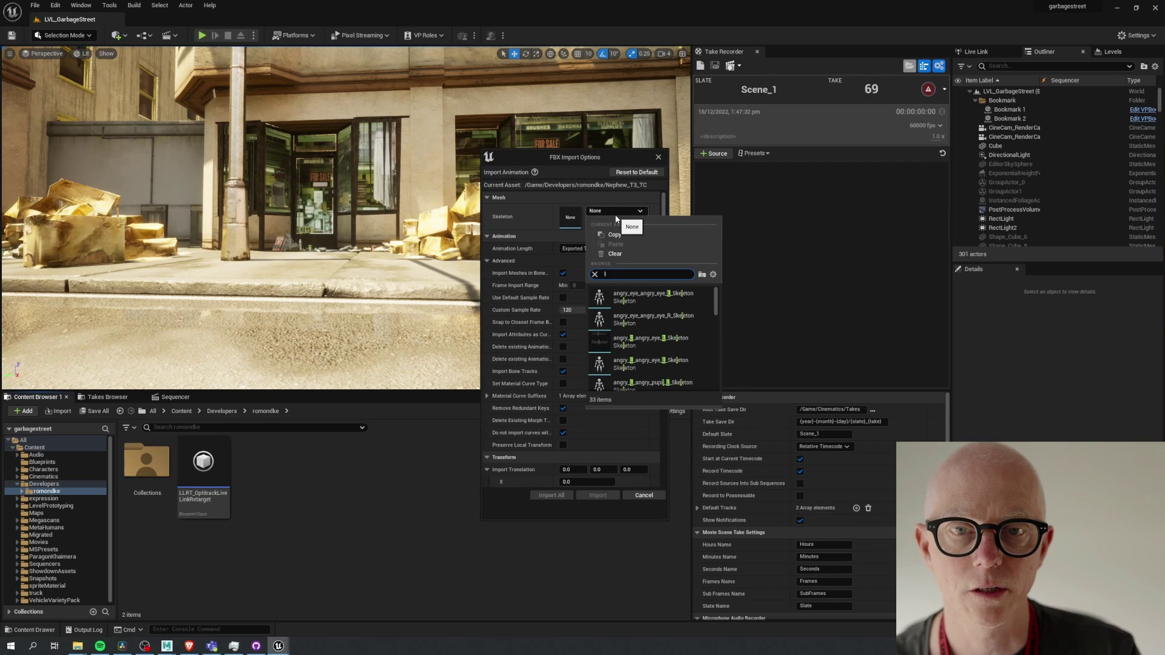
type("leo")
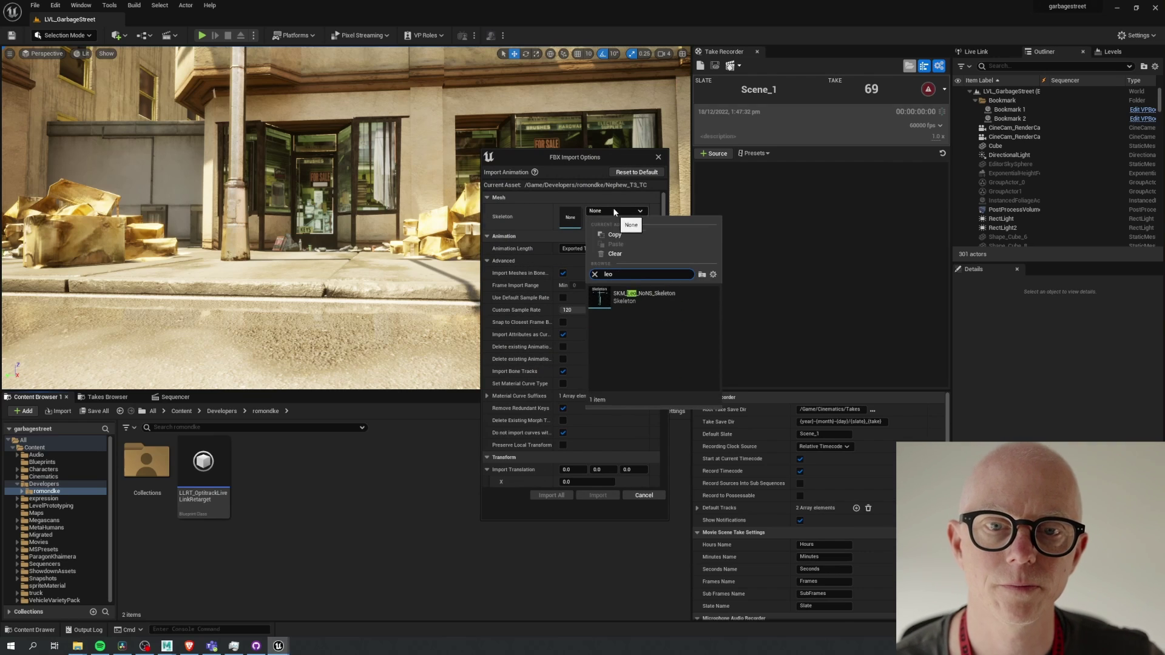
left_click(625, 297)
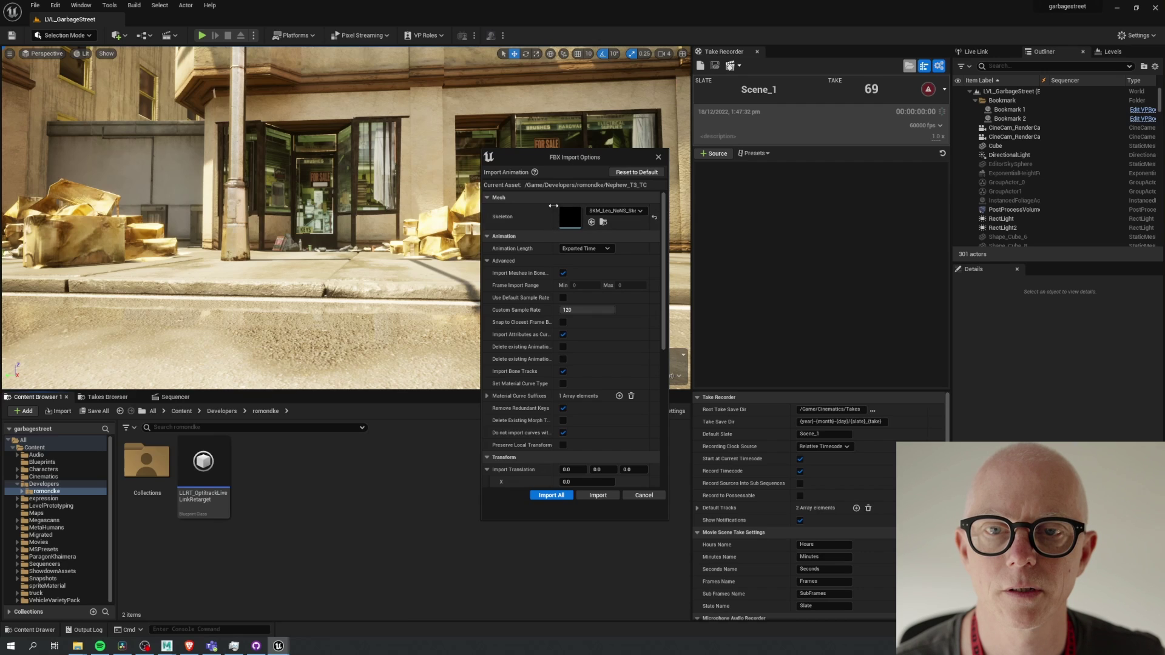
left_click_drag(554, 210, 582, 210)
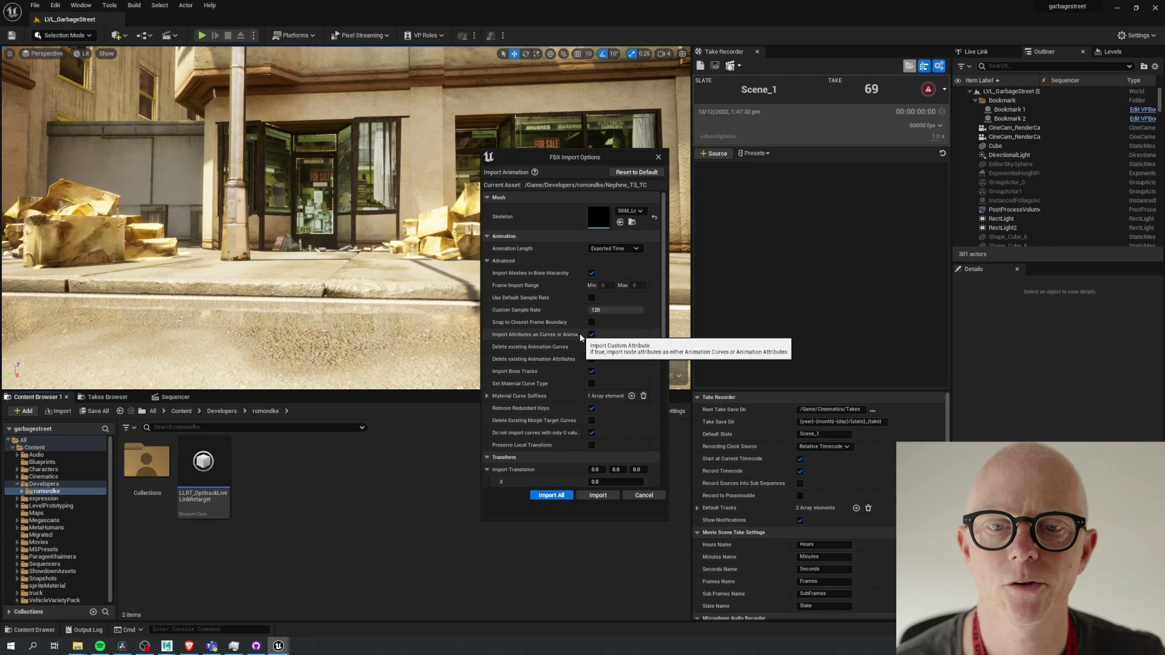
left_click_drag(585, 336, 614, 341)
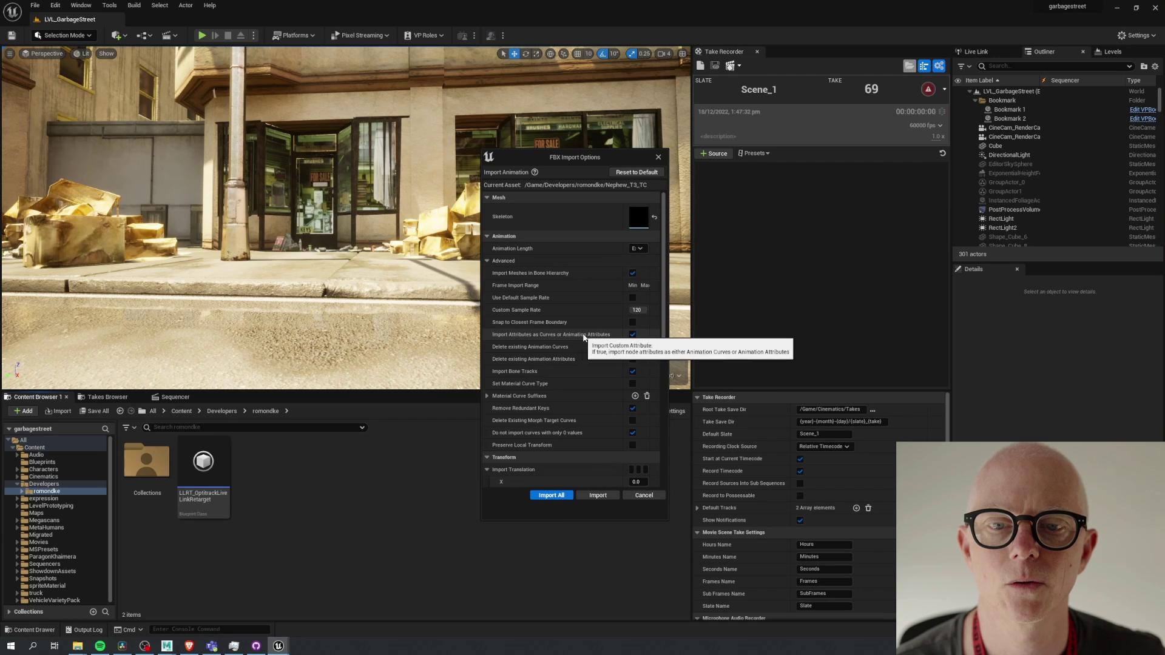
left_click_drag(613, 334, 565, 335)
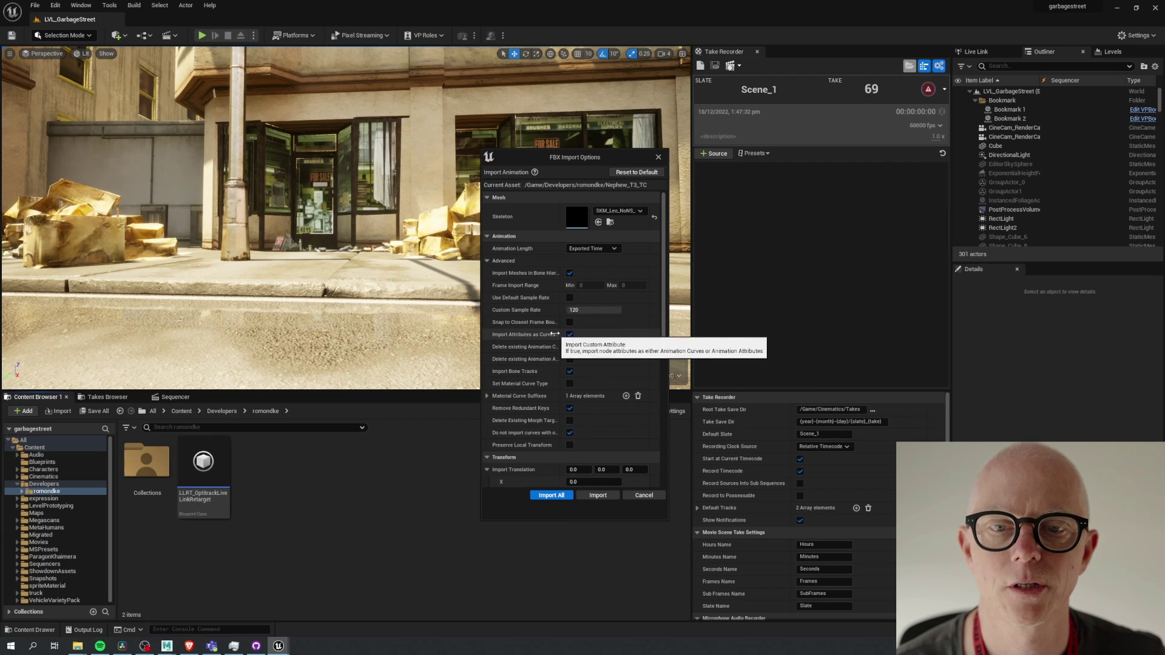
left_click(546, 494)
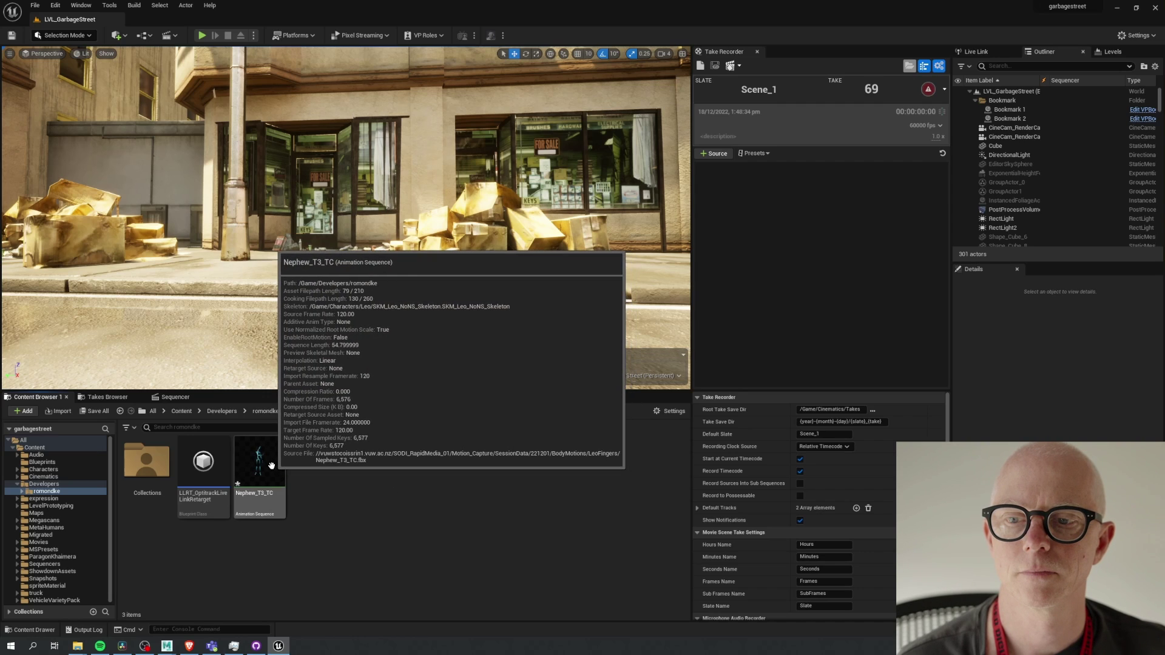
left_click(280, 468)
double_click(289, 459)
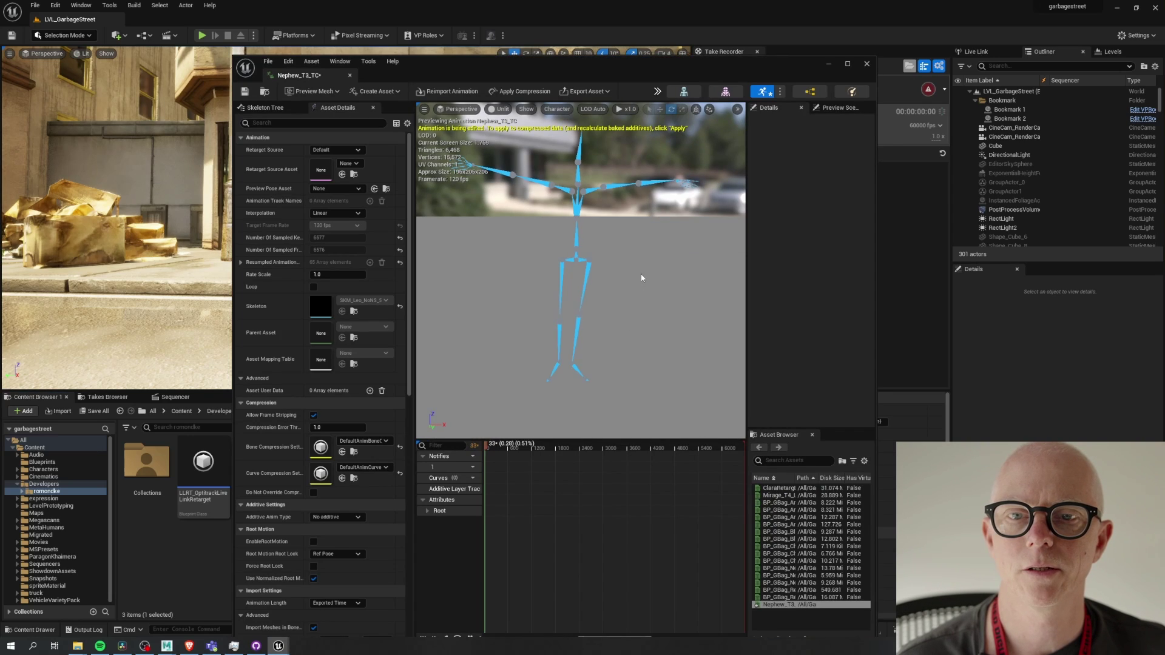
left_click_drag(495, 444, 554, 449)
left_click(427, 510)
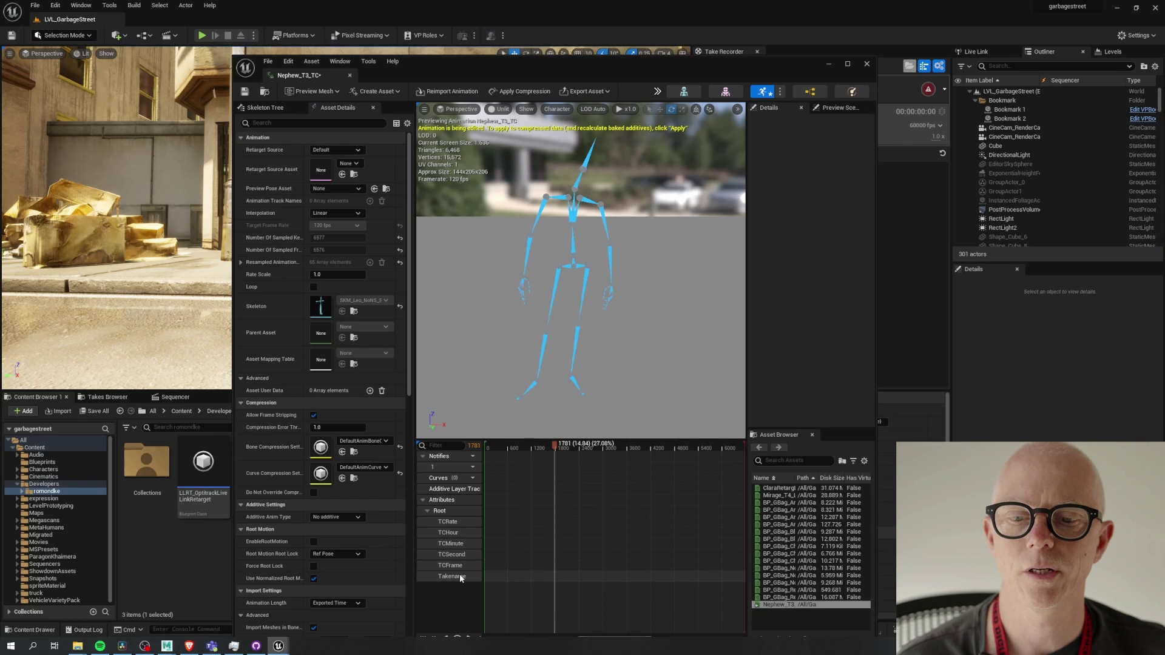
left_click_drag(555, 449, 587, 463)
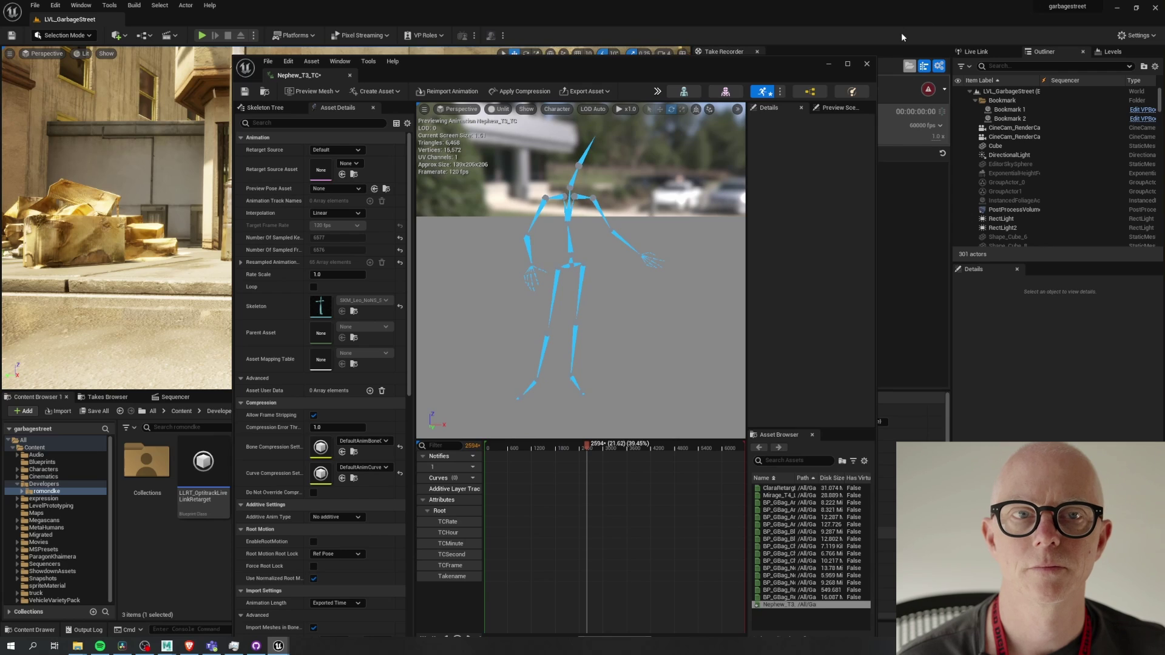
left_click(867, 63)
Step: Create a Cinematics Level Sequence named NewLevelSequence and open it in Sequencer
right_click(310, 485)
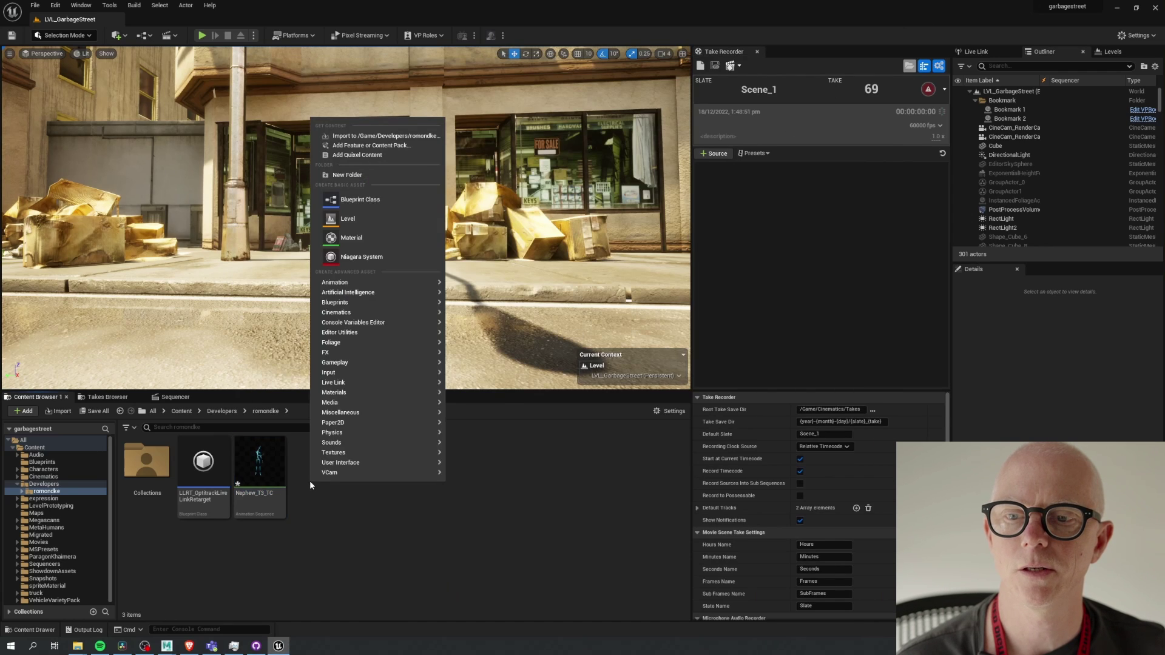
mouse_move(374, 374)
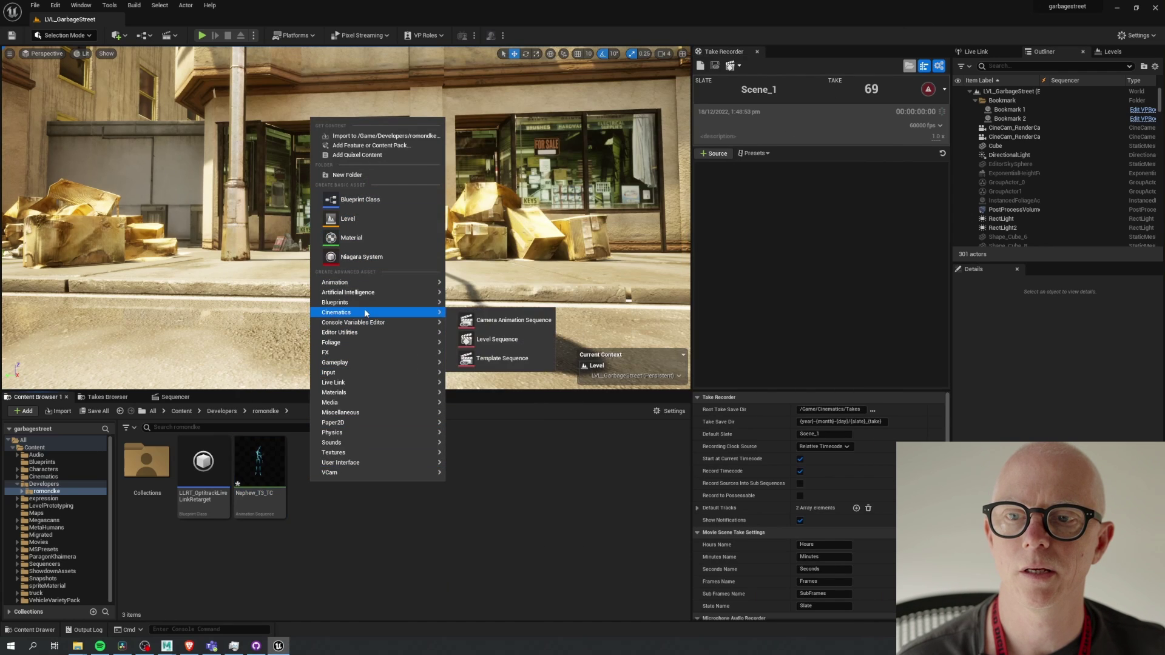
mouse_move(364, 311)
left_click(491, 336)
key("Return")
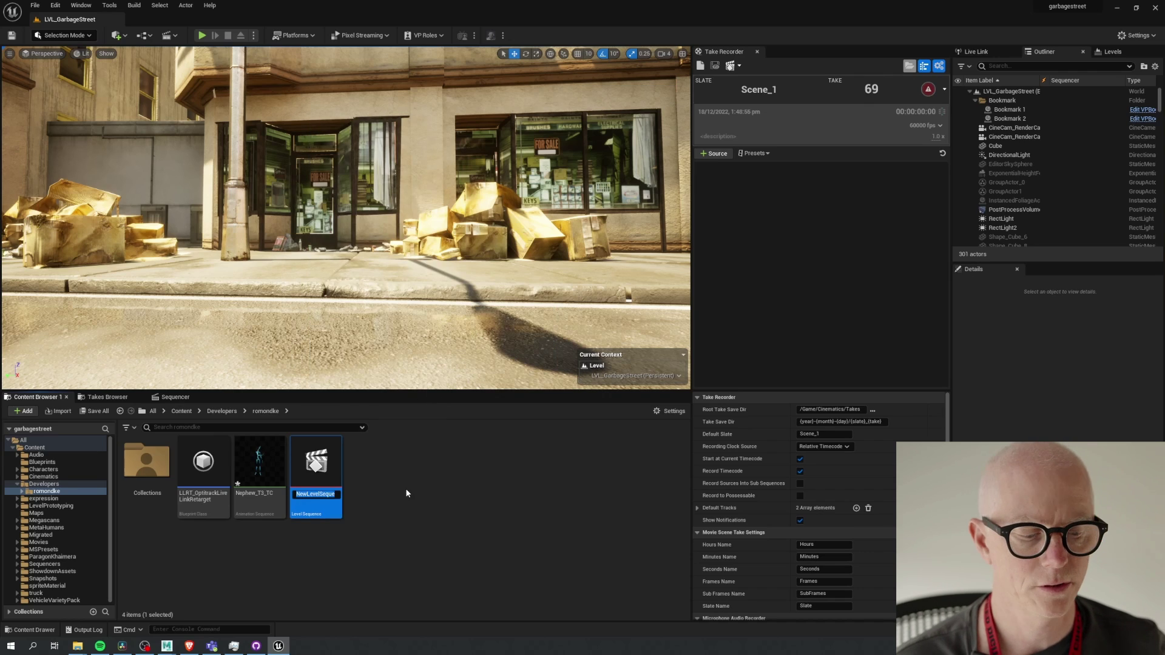
double_click(318, 468)
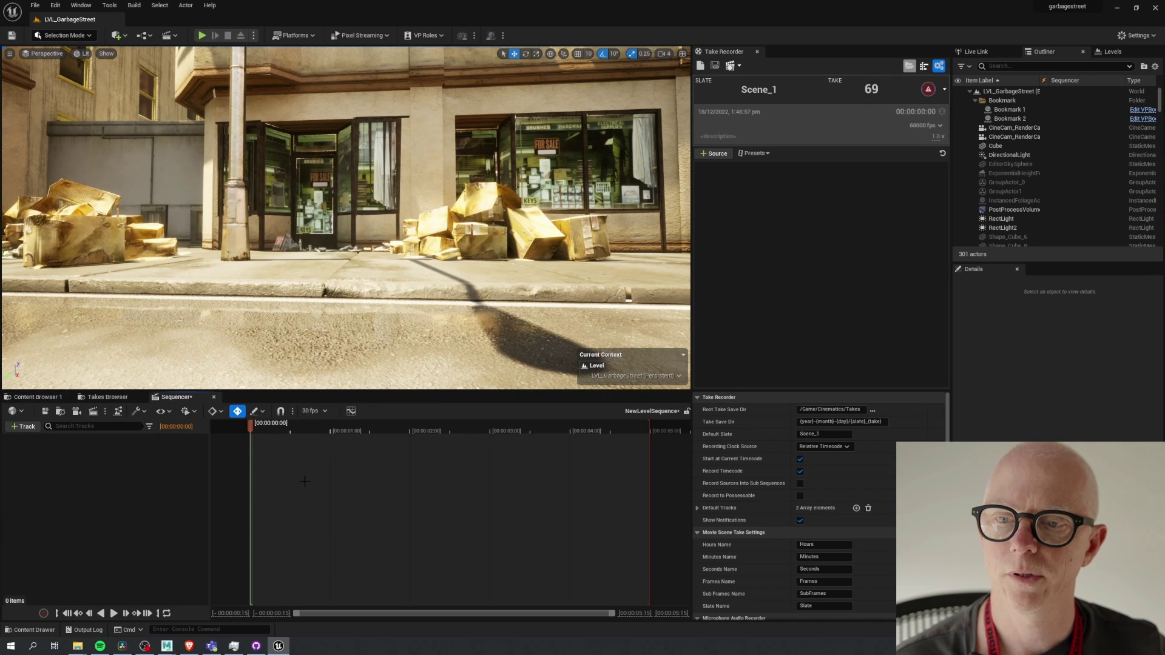
Step: Add Nephew_T3_TC to the sequence as a section on its Animation track
left_click(37, 397)
left_click_drag(248, 479, 123, 483)
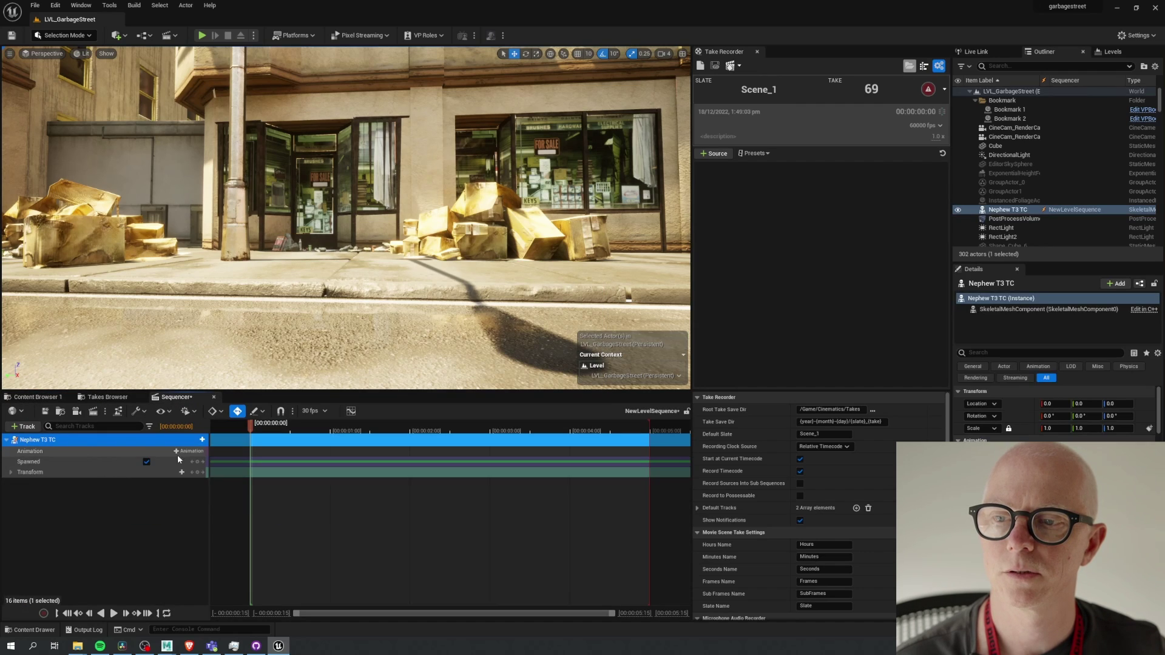
left_click(37, 397)
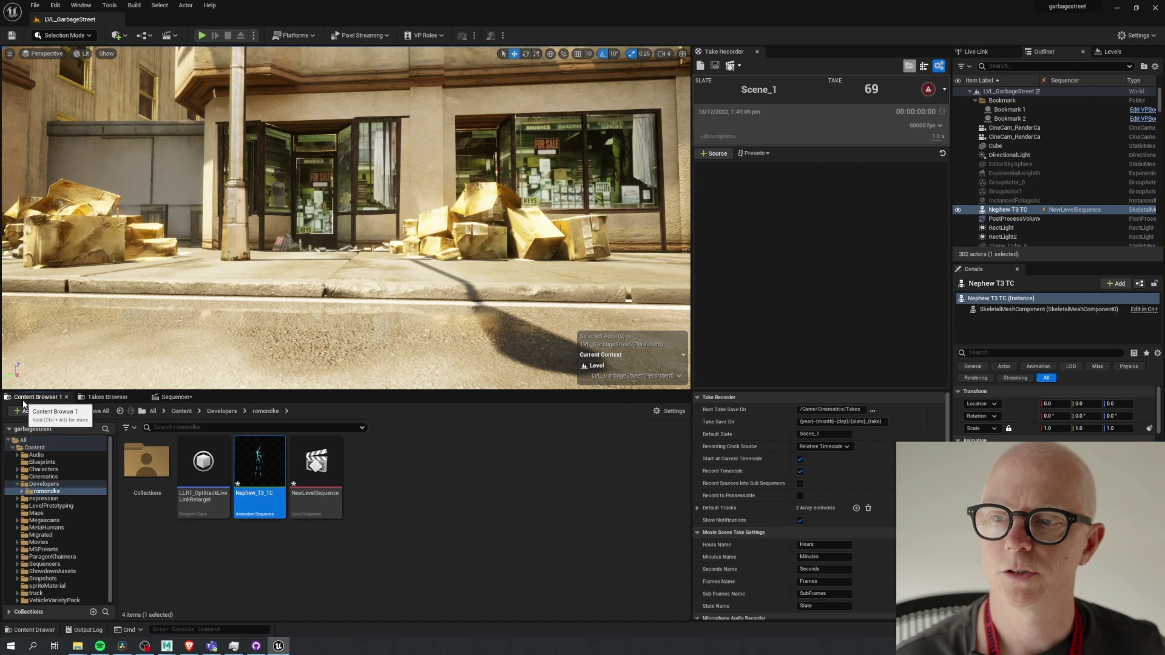
left_click_drag(263, 482, 270, 453)
Step: Snap the Nephew_T3_TC section to the timeline using its source timecode
right_click(307, 453)
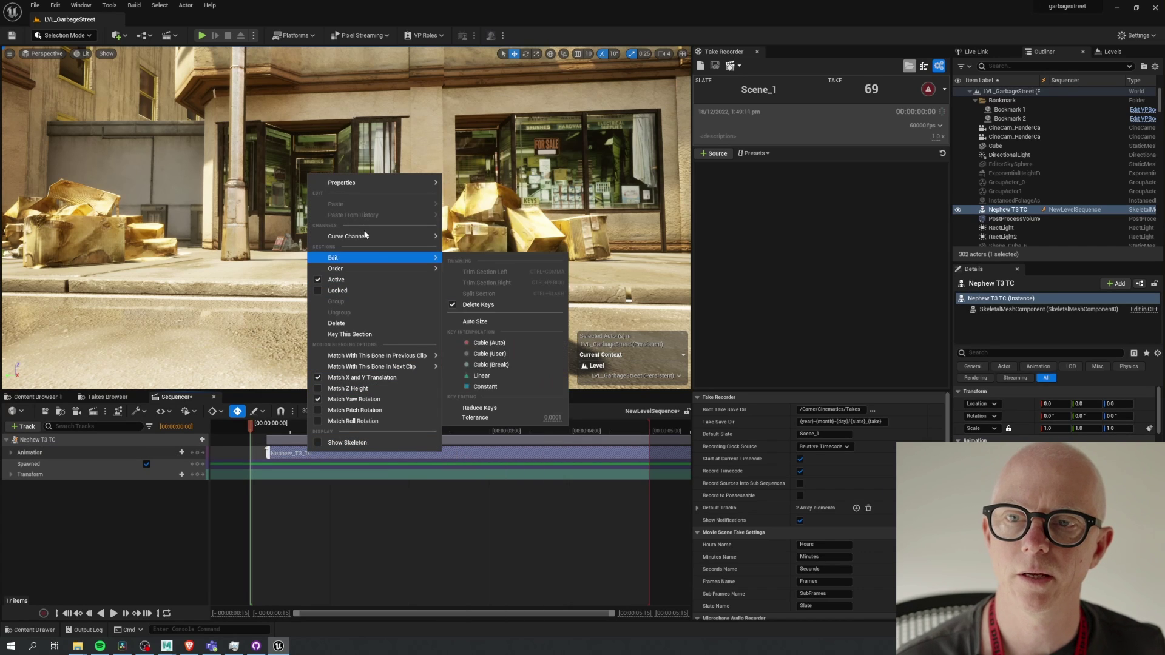
mouse_move(362, 187)
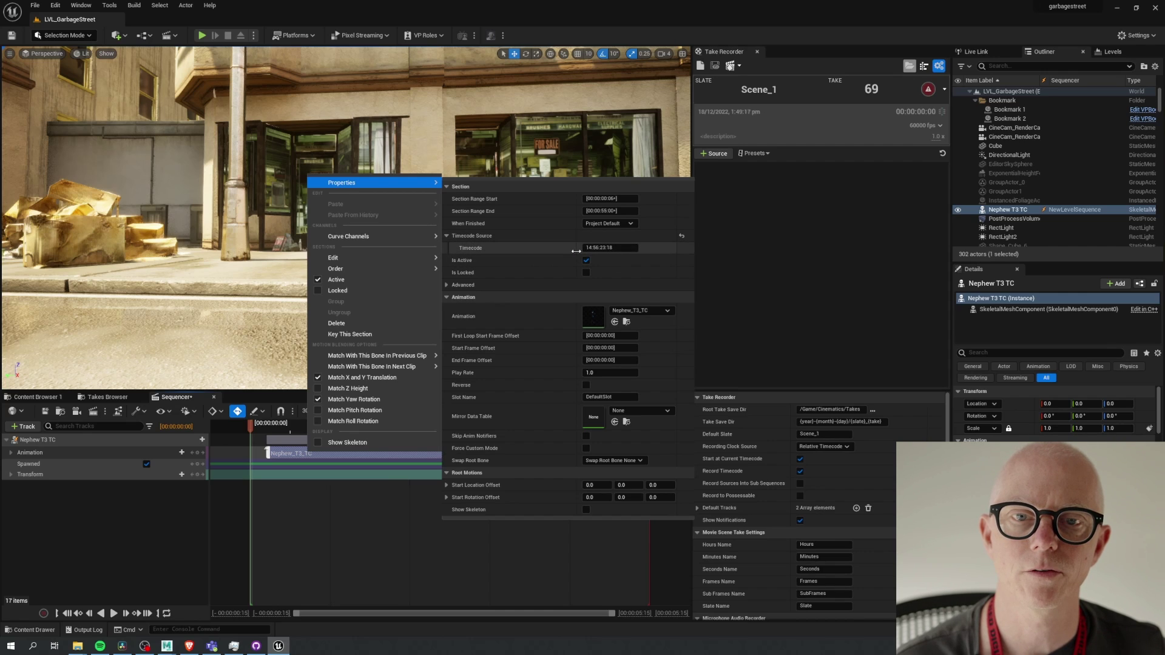
left_click(351, 484)
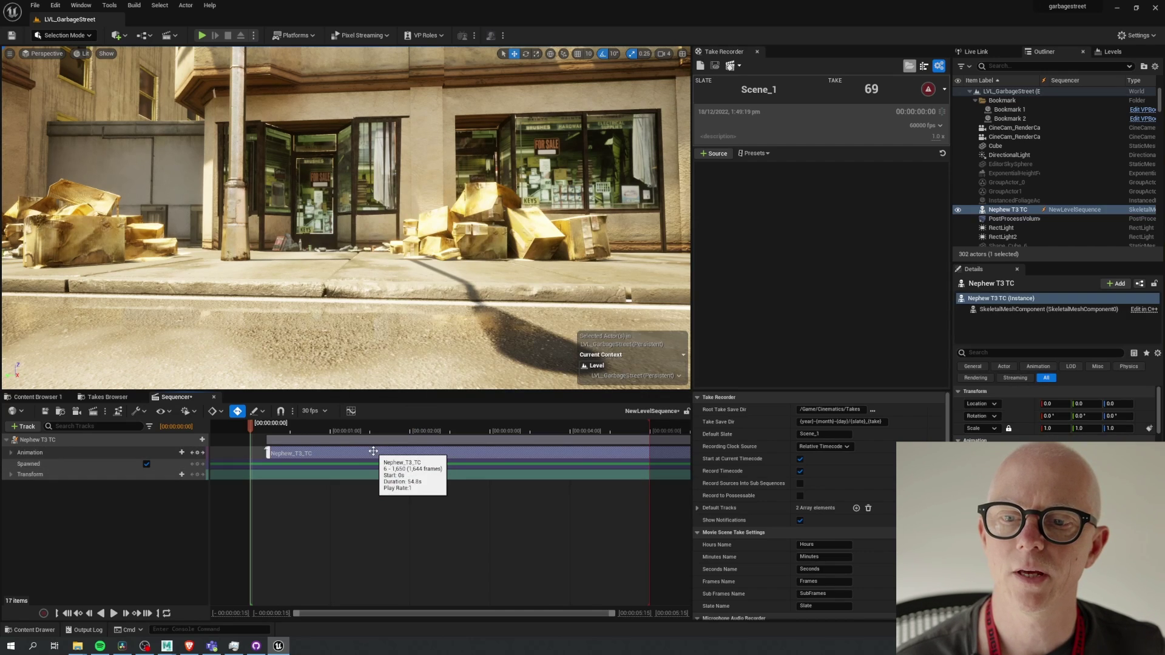
left_click(136, 410)
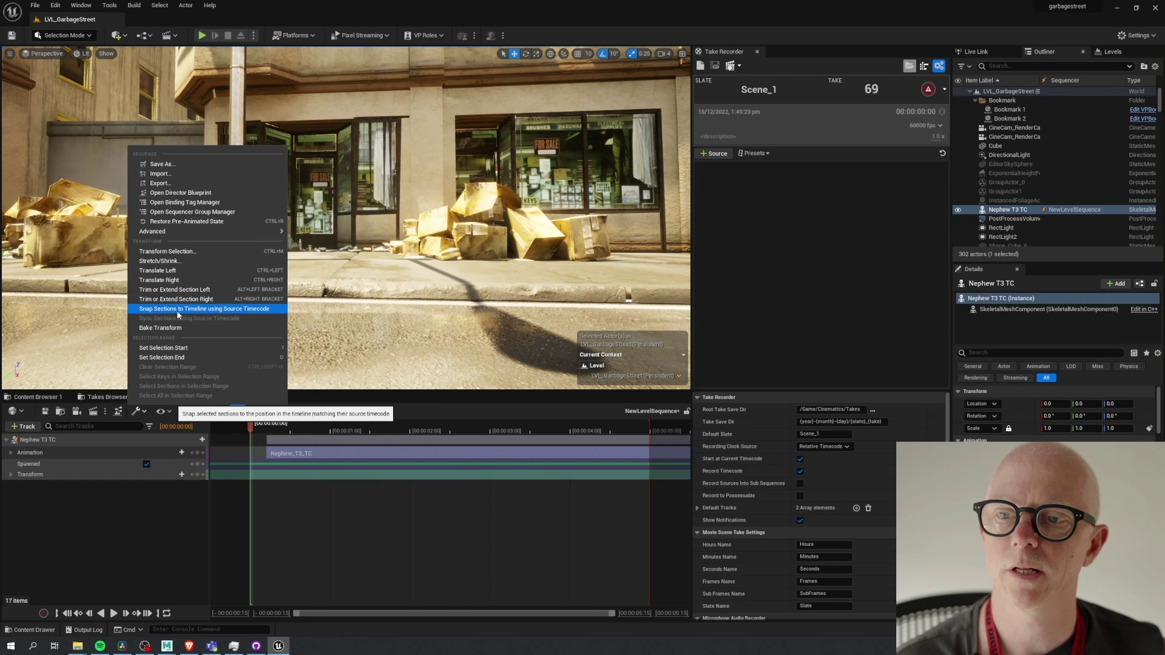
left_click(229, 310)
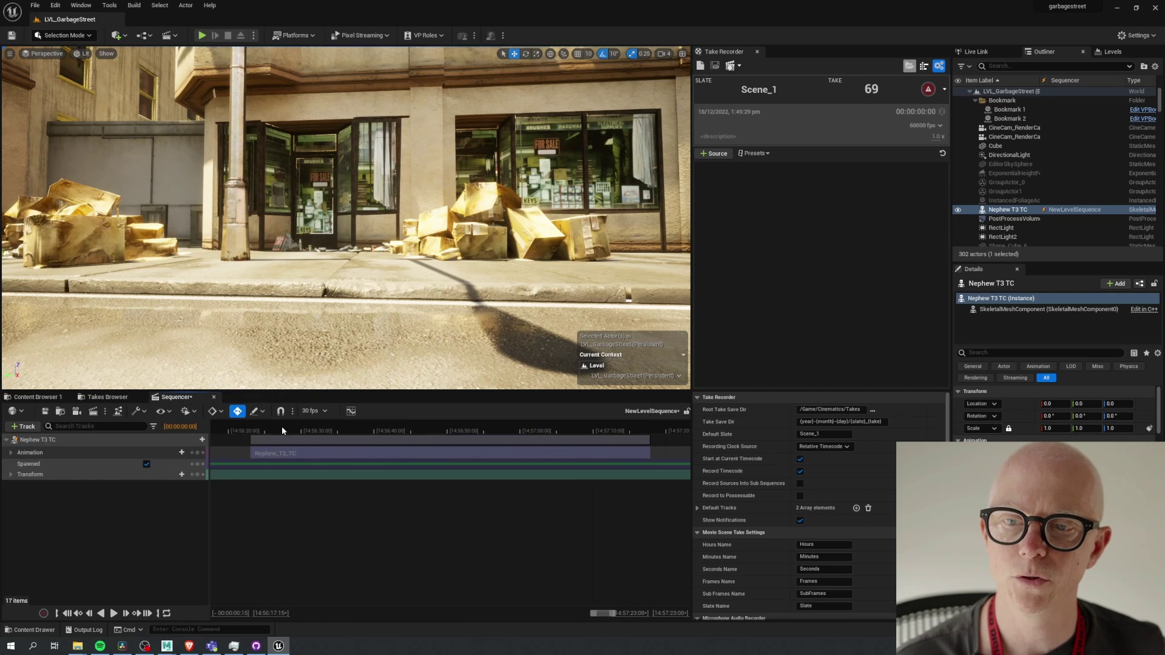
Step: Zoom to the section start and set the current time to 14:56:23:00
left_click(246, 431)
left_click(253, 428)
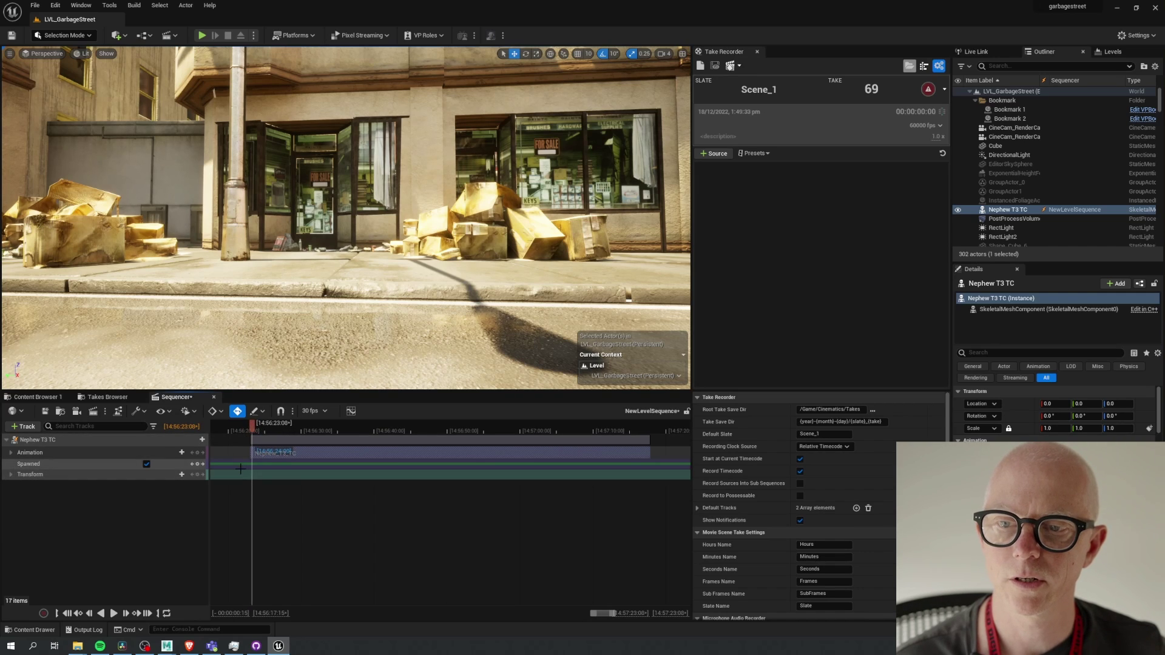
scroll(289, 452, "up", 3, "ctrl")
scroll(291, 452, "up", 3, "ctrl")
left_click(237, 430)
scroll(239, 455, "up", 3, "ctrl")
scroll(298, 432, "up", 3, "ctrl")
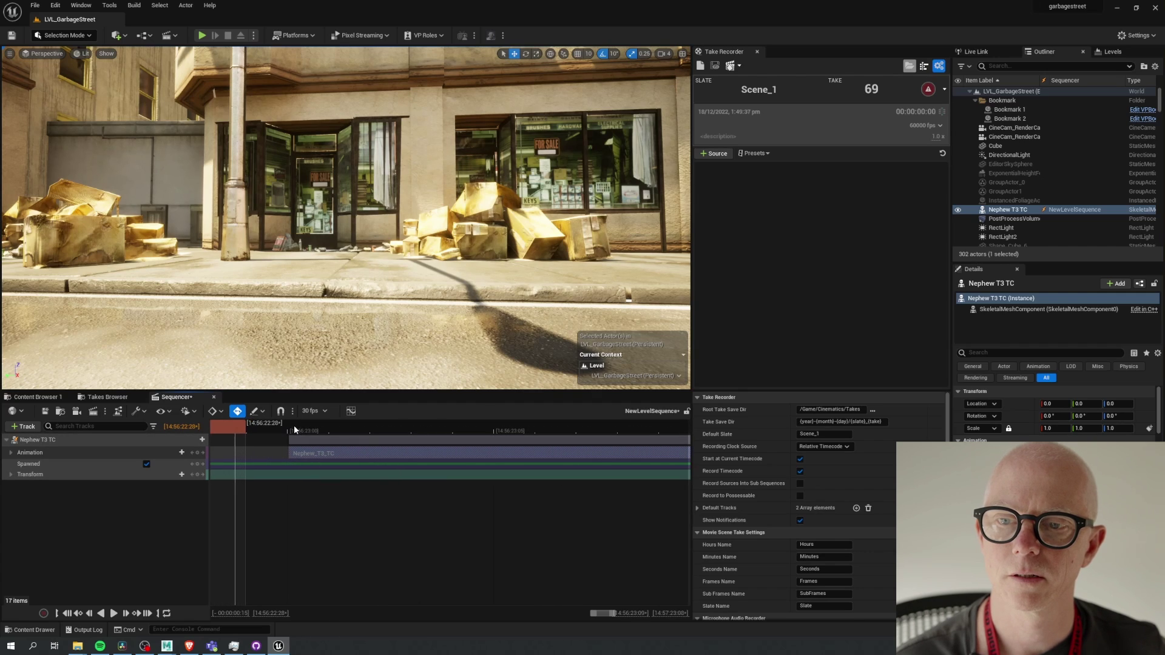
left_click(294, 428)
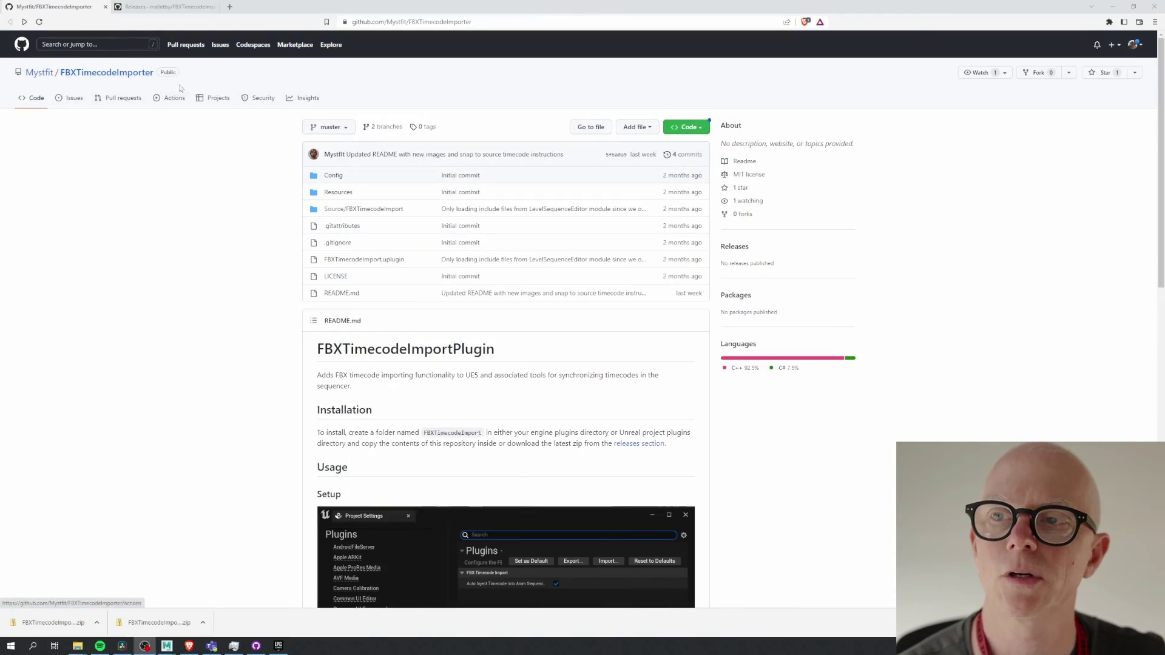
Step: Read the Installation section of the FBXTimecodeImporter README
scroll(1031, 371, "down", 2)
scroll(1013, 334, "up", 2)
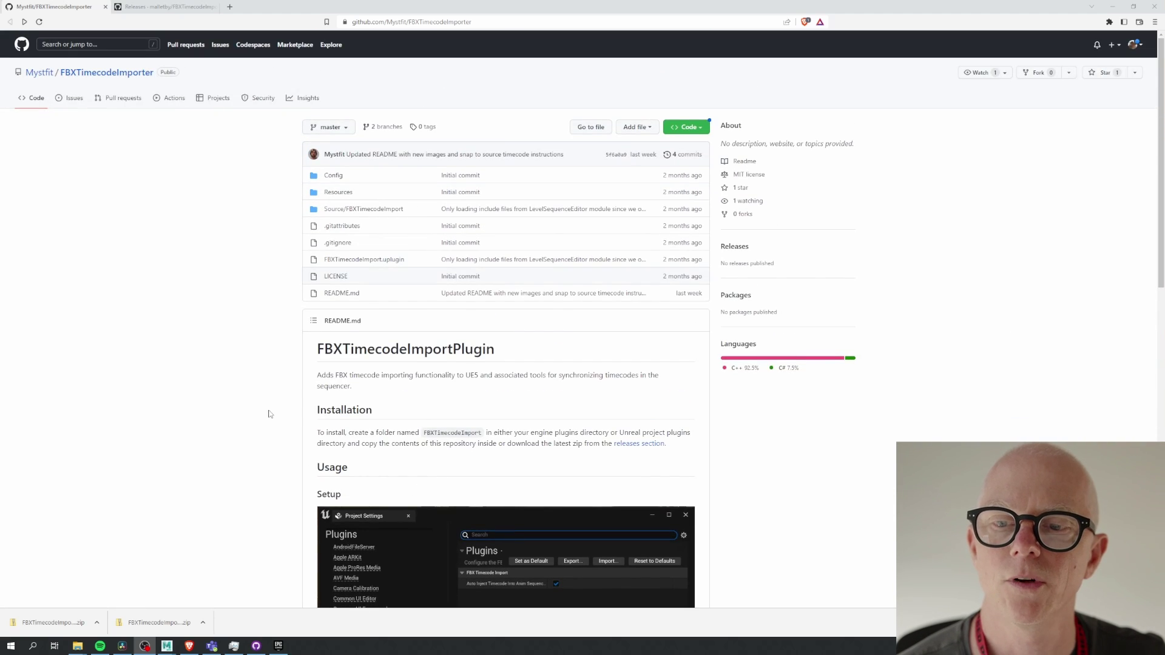
scroll(270, 414, "down", 3)
left_click_drag(322, 250, 532, 250)
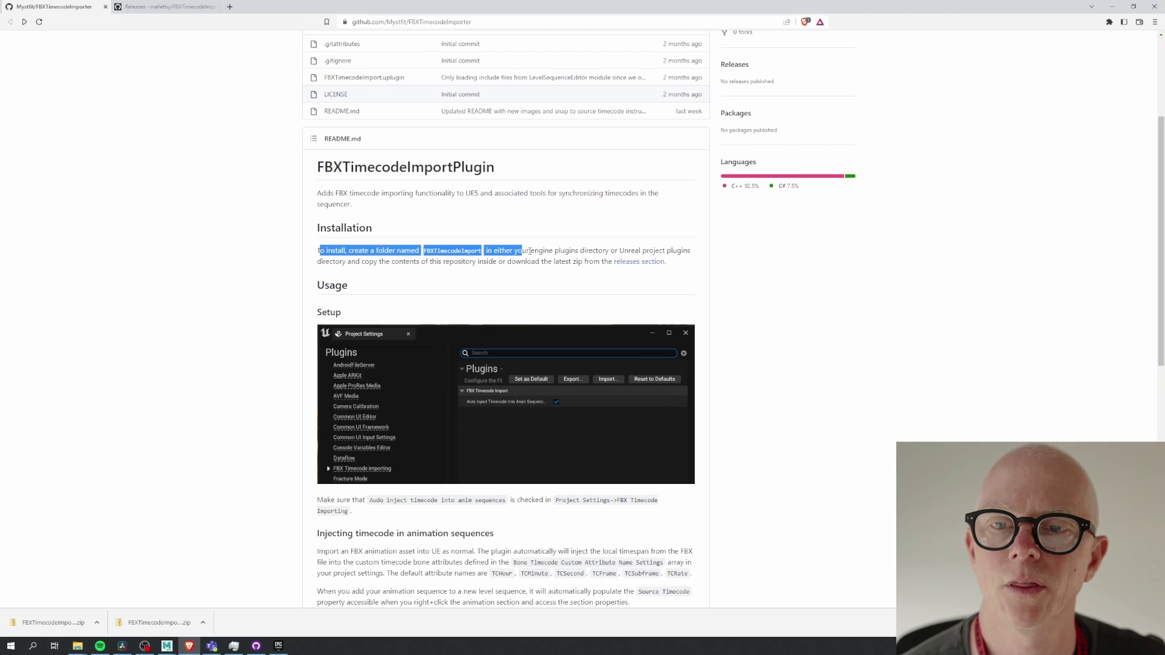
left_click(539, 261)
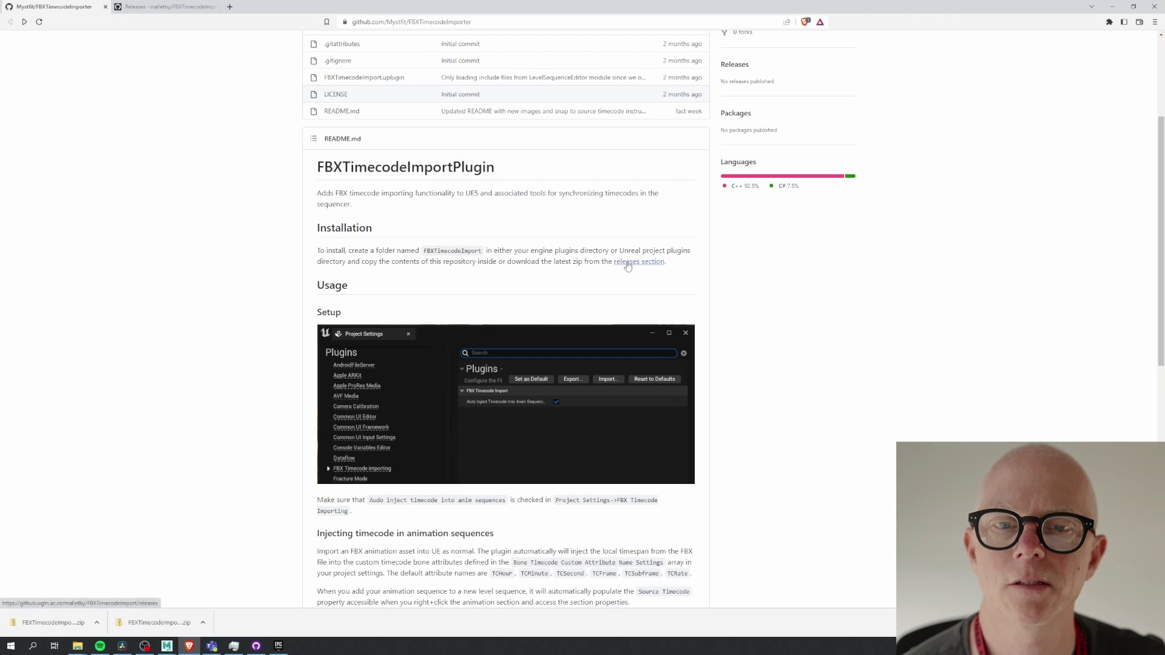
scroll(808, 222, "up", 3)
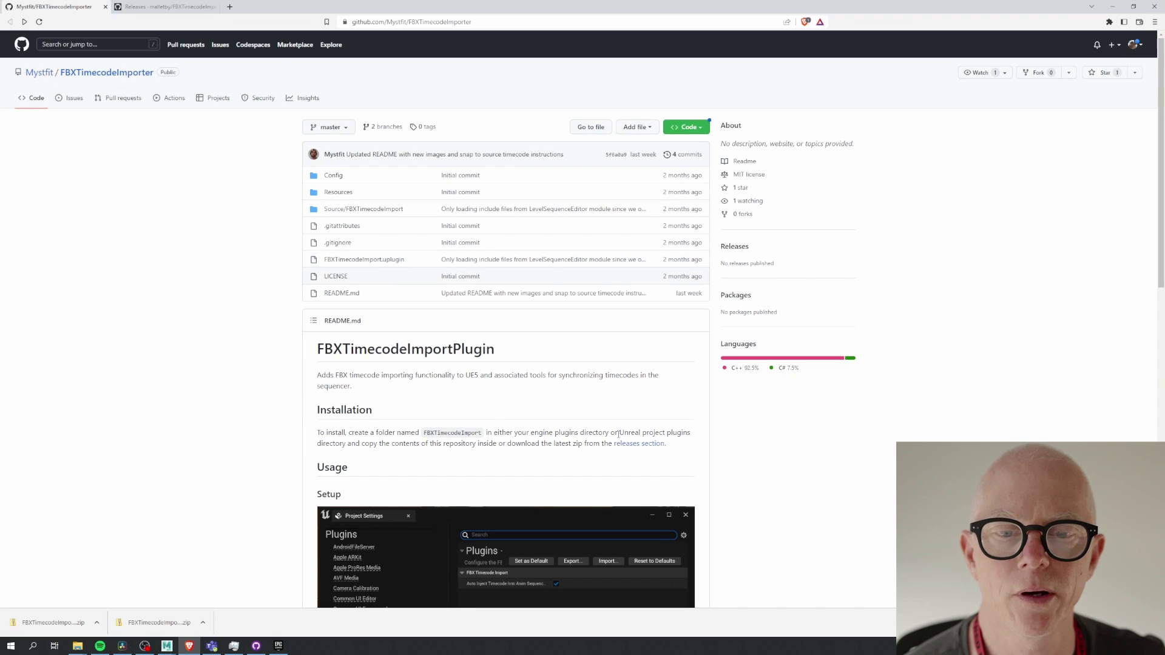
Step: Show the FBXTimecodeImport releases page with the Initial release v0.1 source assets
key("ctrl+Tab")
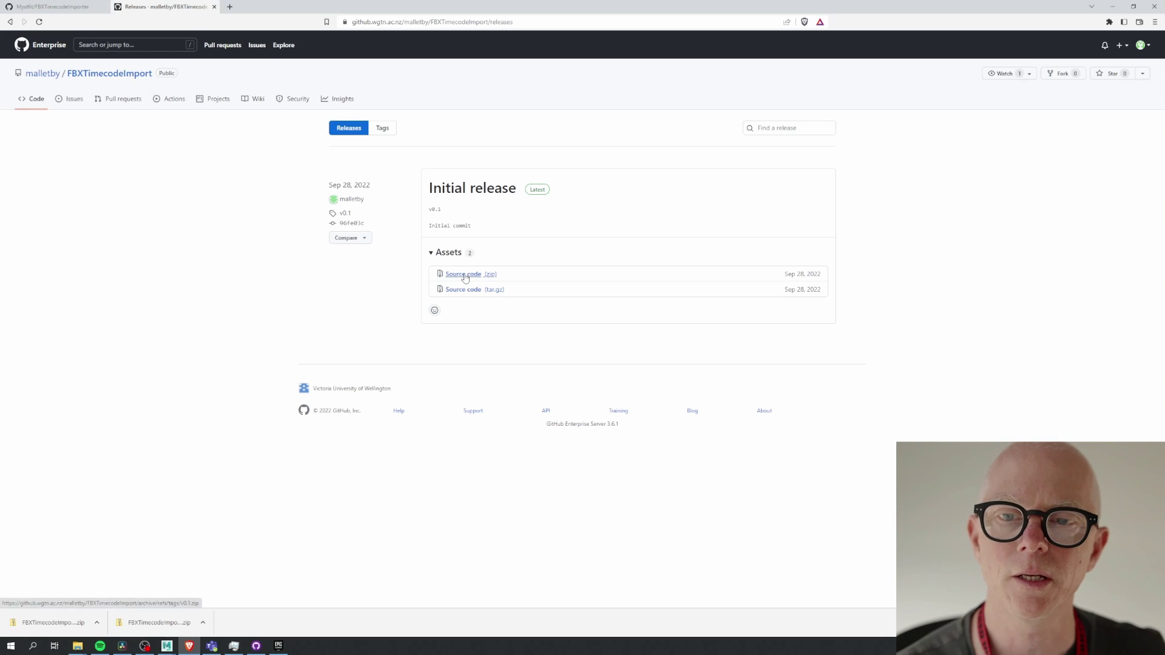
left_click(55, 7)
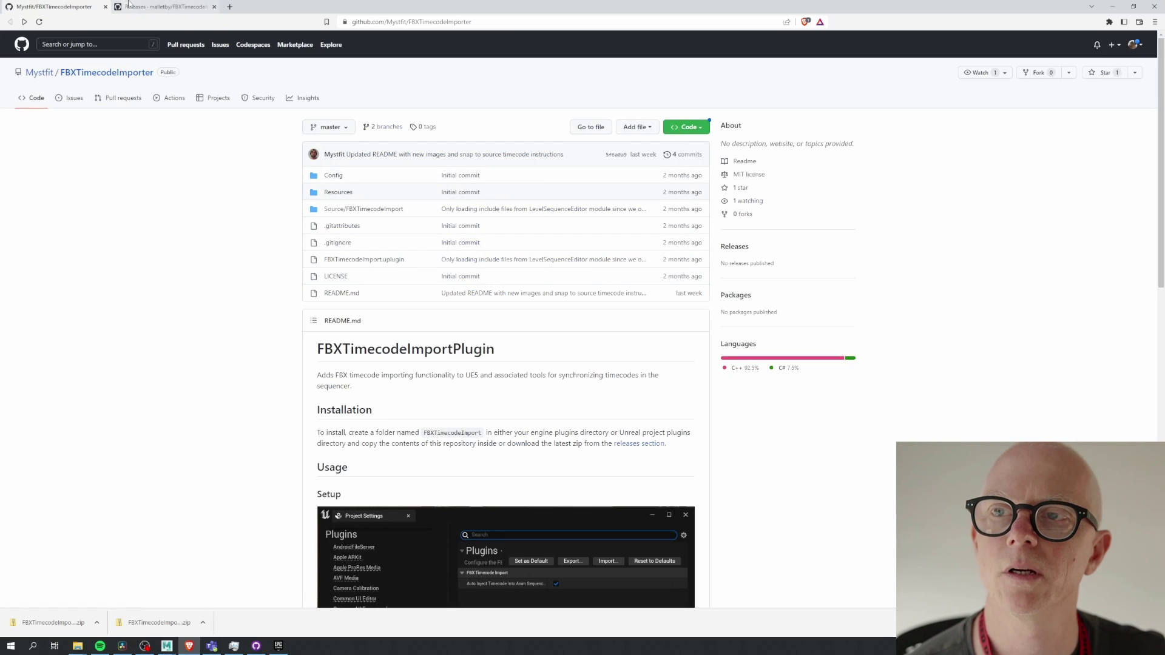
left_click(155, 8)
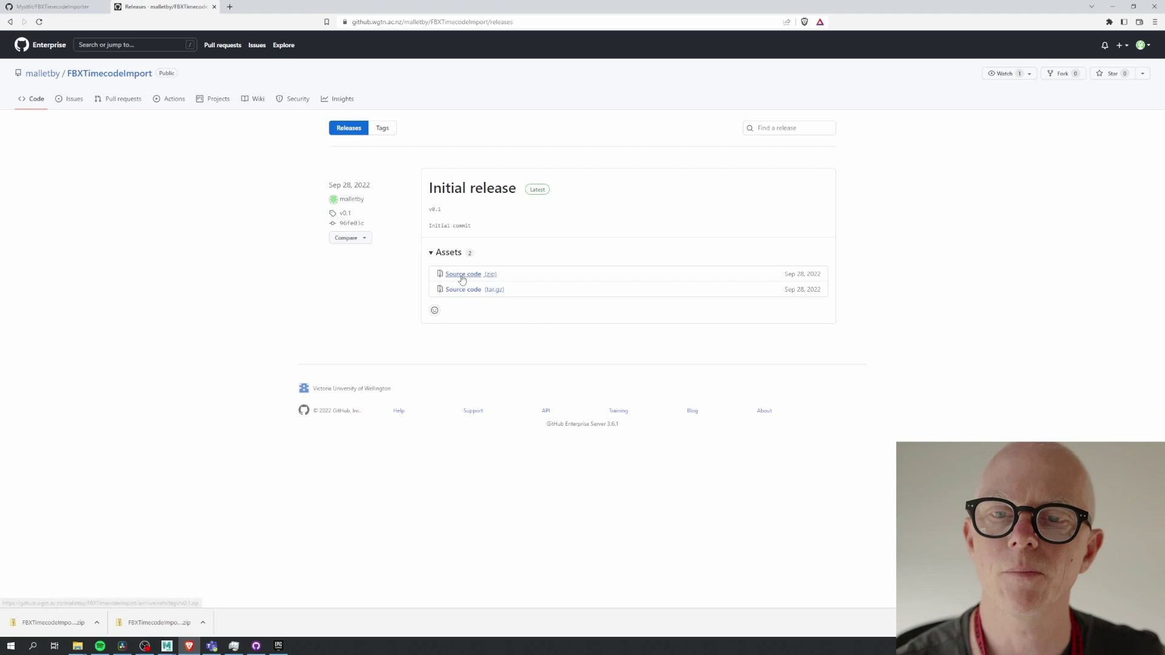
Step: Open the downloaded FBXTimecodeImport-0.1 zip and the FBXTimecodeImport-0.1 folder inside it
left_click(1112, 8)
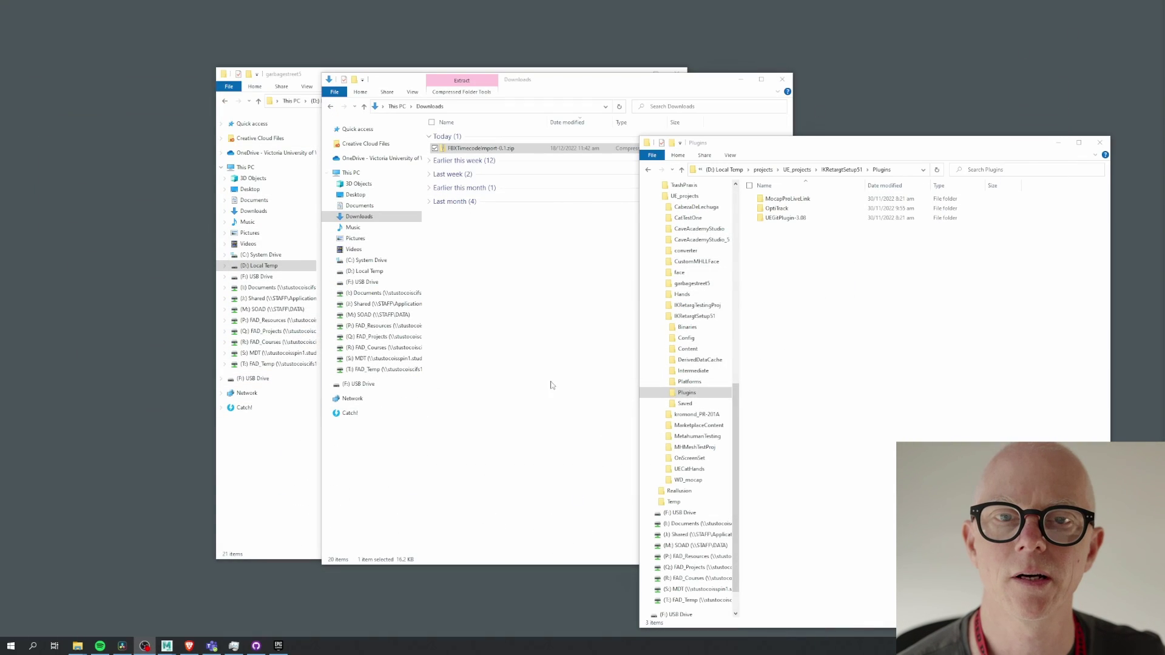
double_click(482, 149)
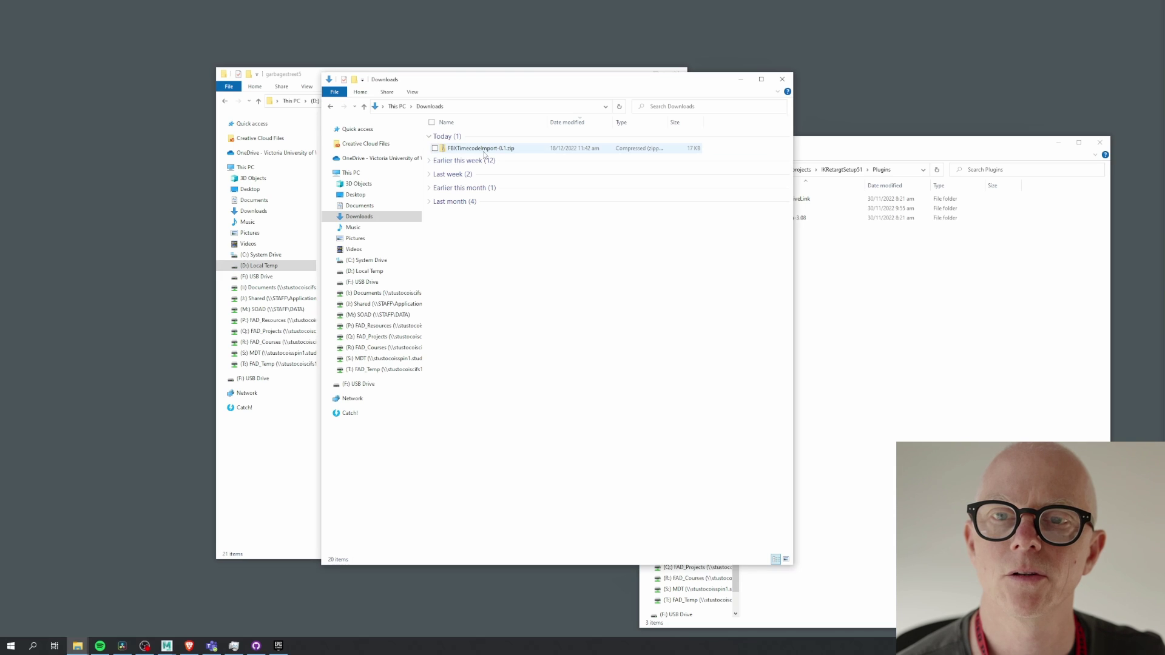
left_click(926, 379)
double_click(539, 137)
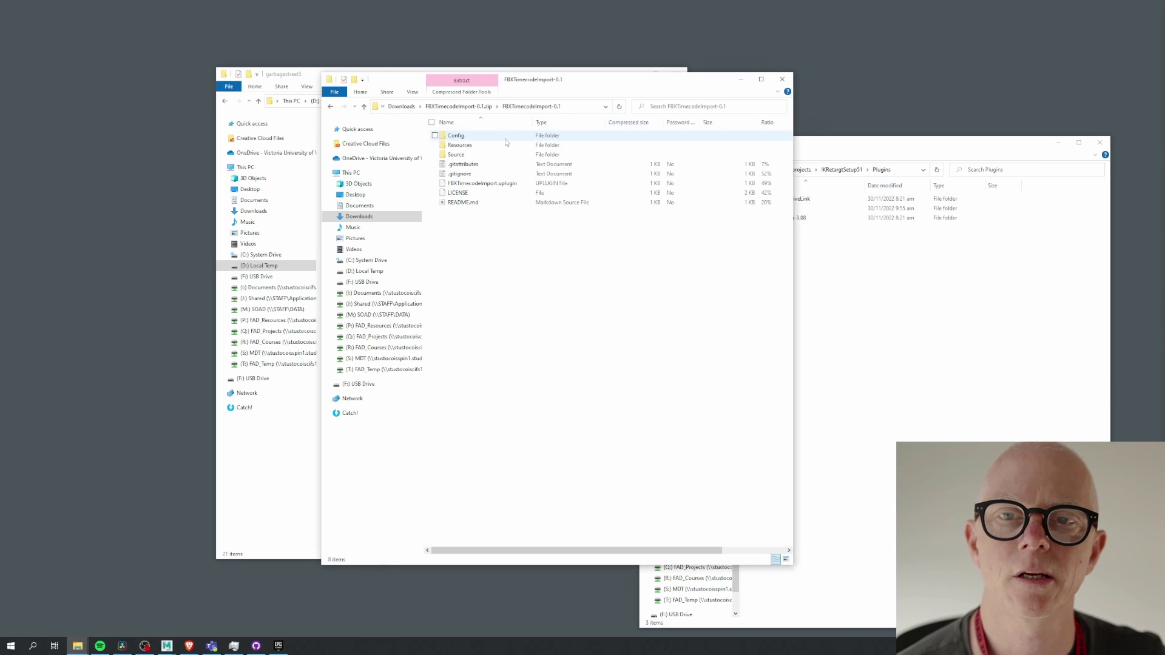
Step: Create a new folder named FBXTimecodeImport in the IKRetargtSetup51 project's Plugins folder
left_click(989, 384)
left_click(800, 169)
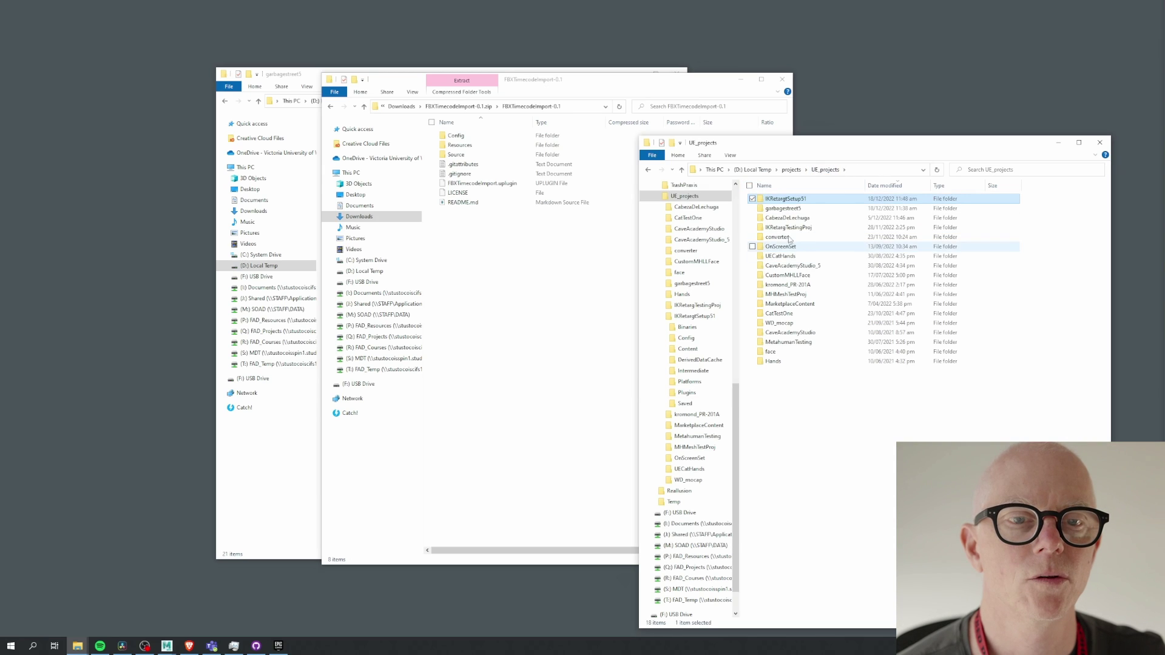
double_click(799, 200)
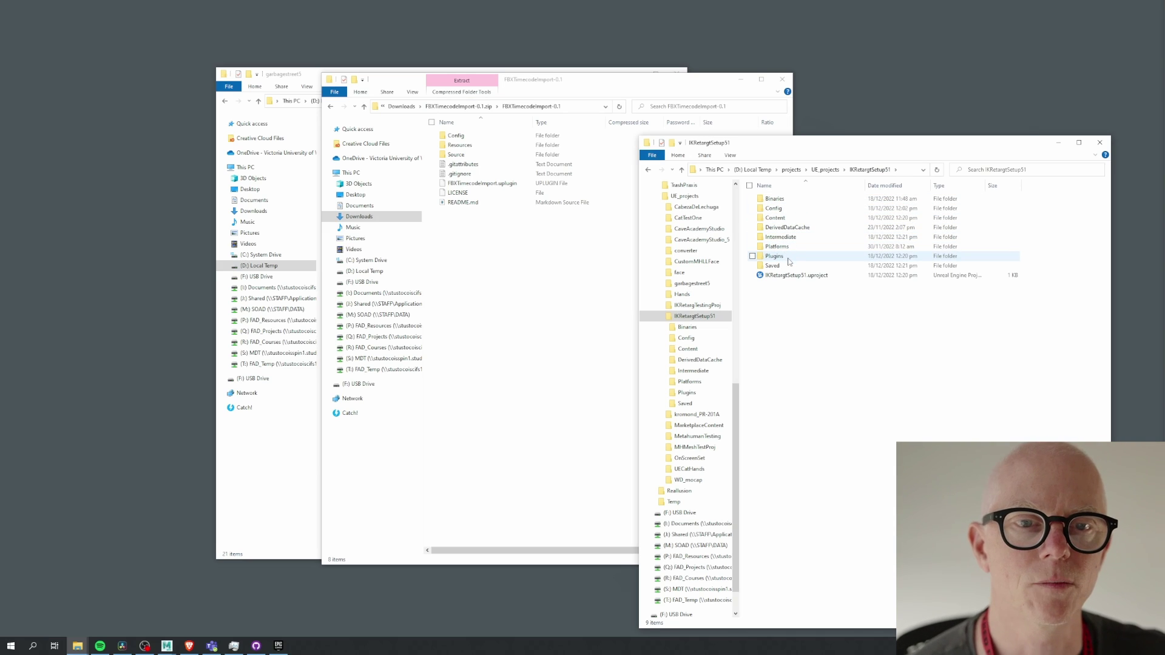
double_click(774, 257)
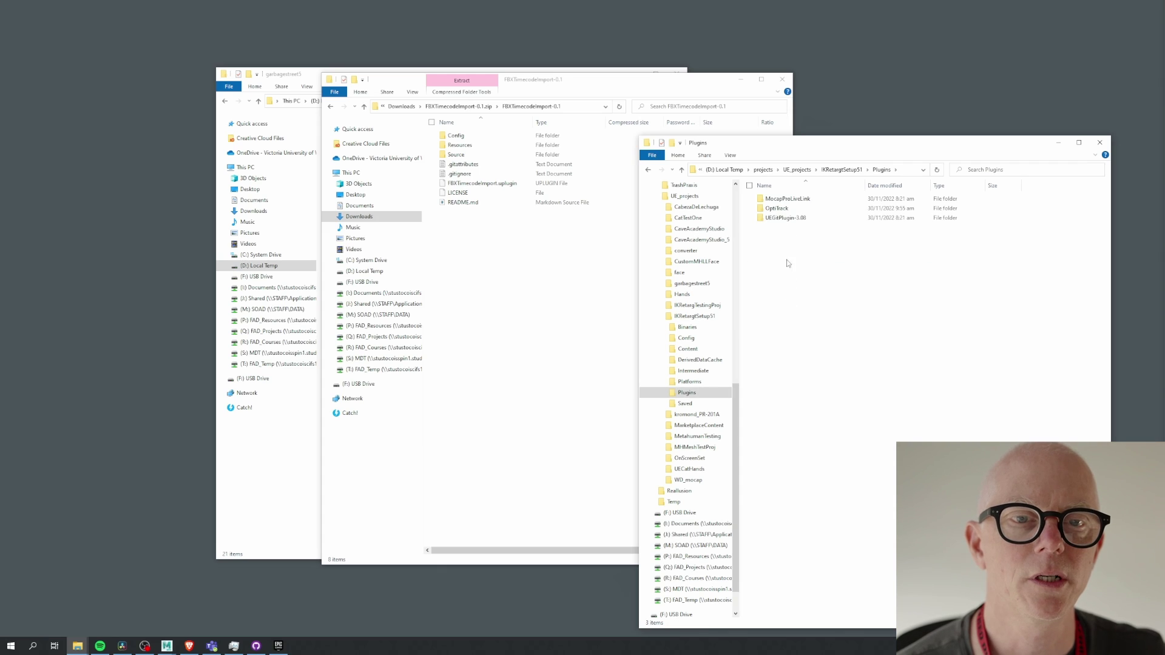
right_click(774, 242)
mouse_move(761, 389)
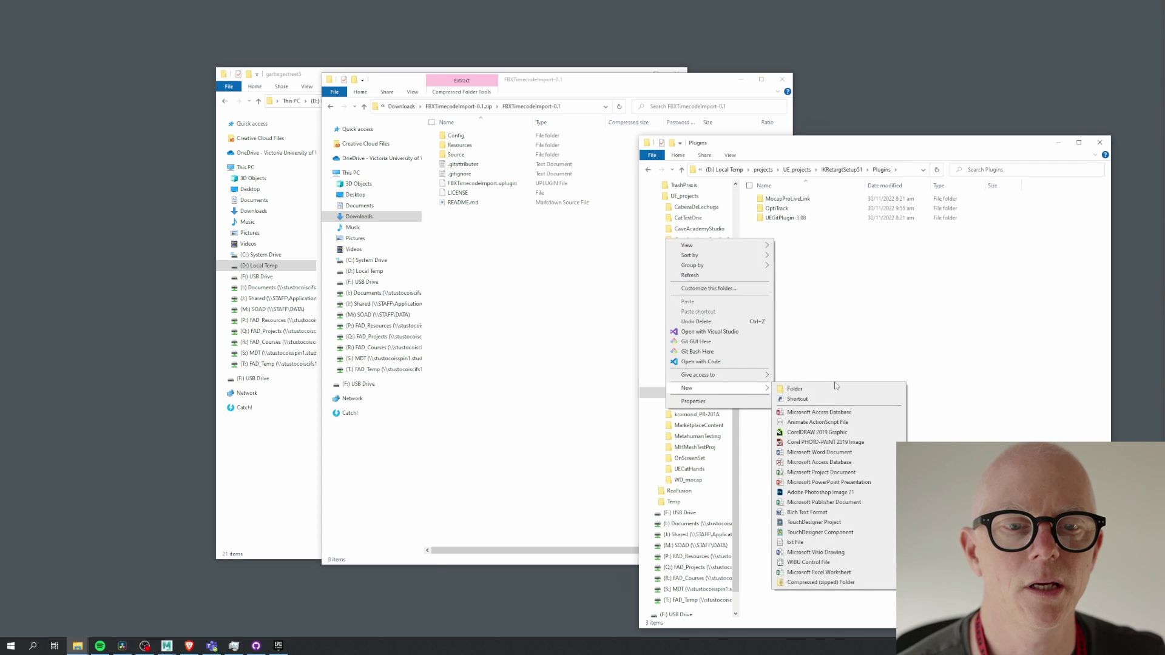
left_click(834, 390)
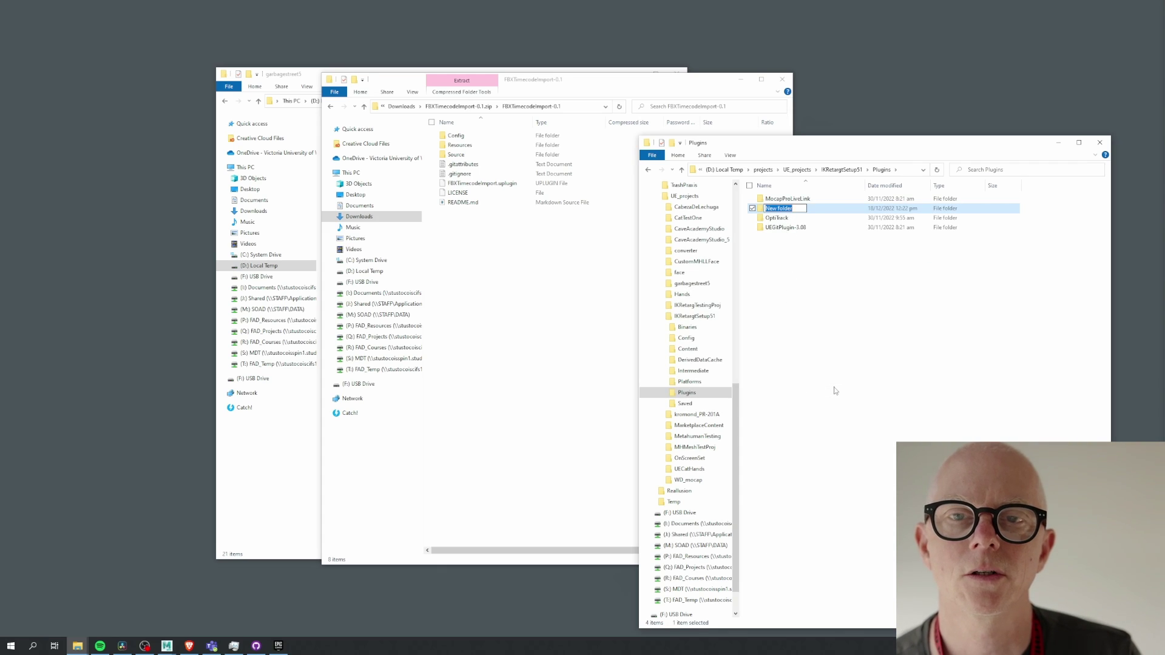
type("FBXTimec")
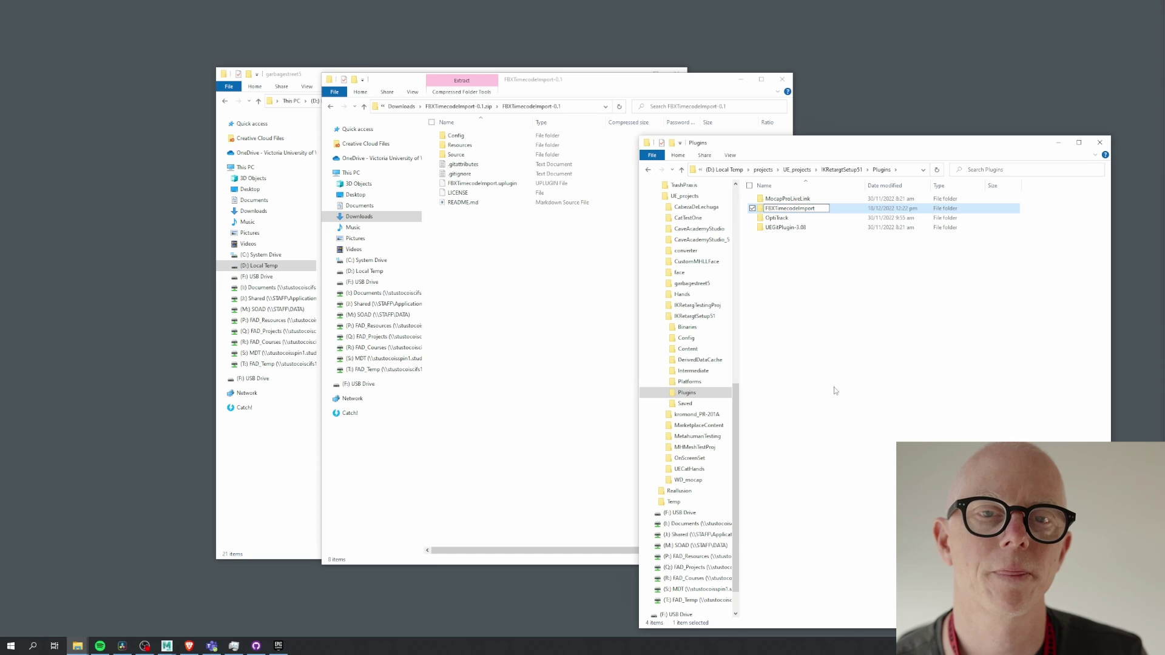
type("odeImport")
key("Return")
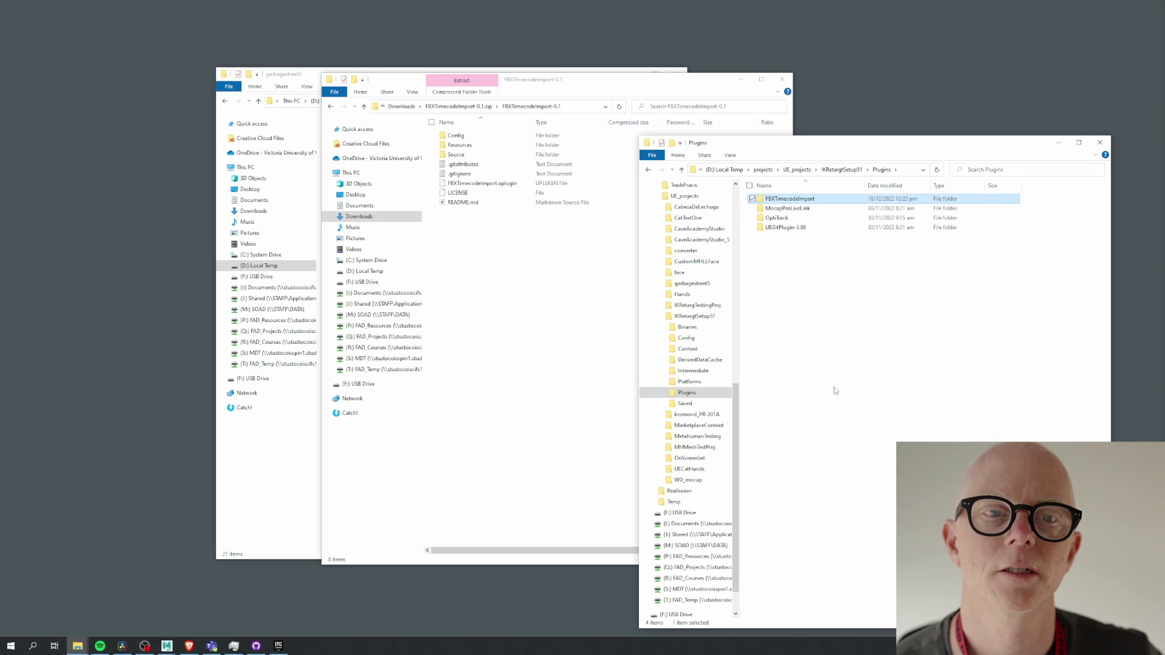
Step: Copy all the zip's plugin files into FBXTimecodeImport, then return to the IKRetargtSetup51 project folder
double_click(807, 199)
left_click_drag(519, 270, 884, 352)
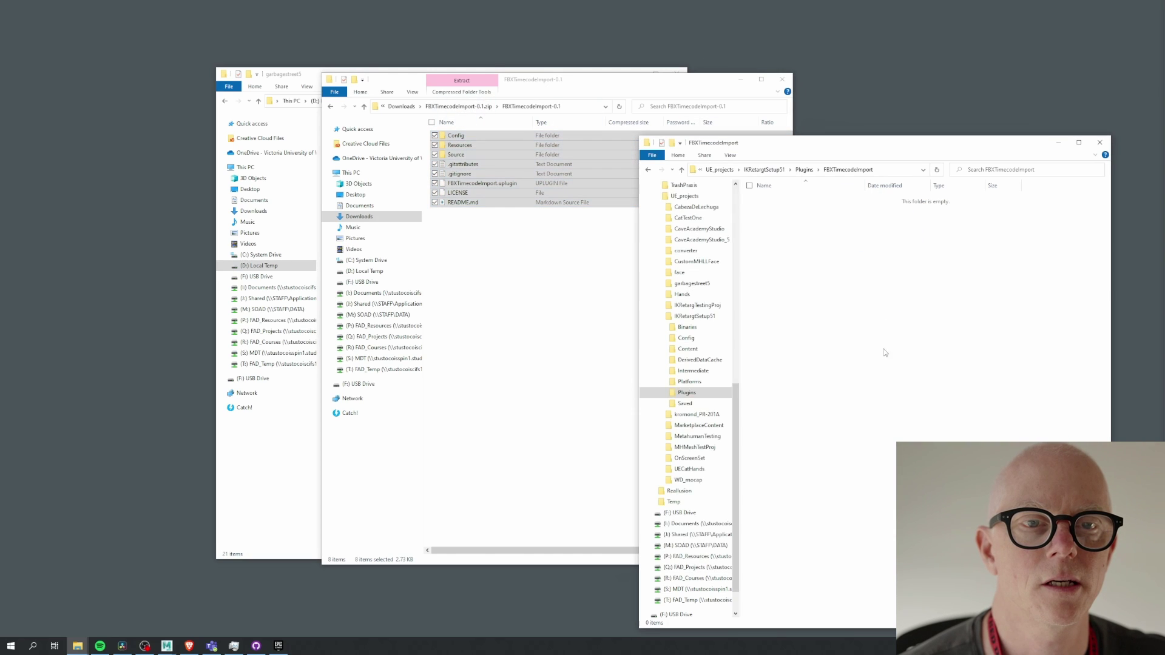
left_click(867, 392)
left_click(804, 170)
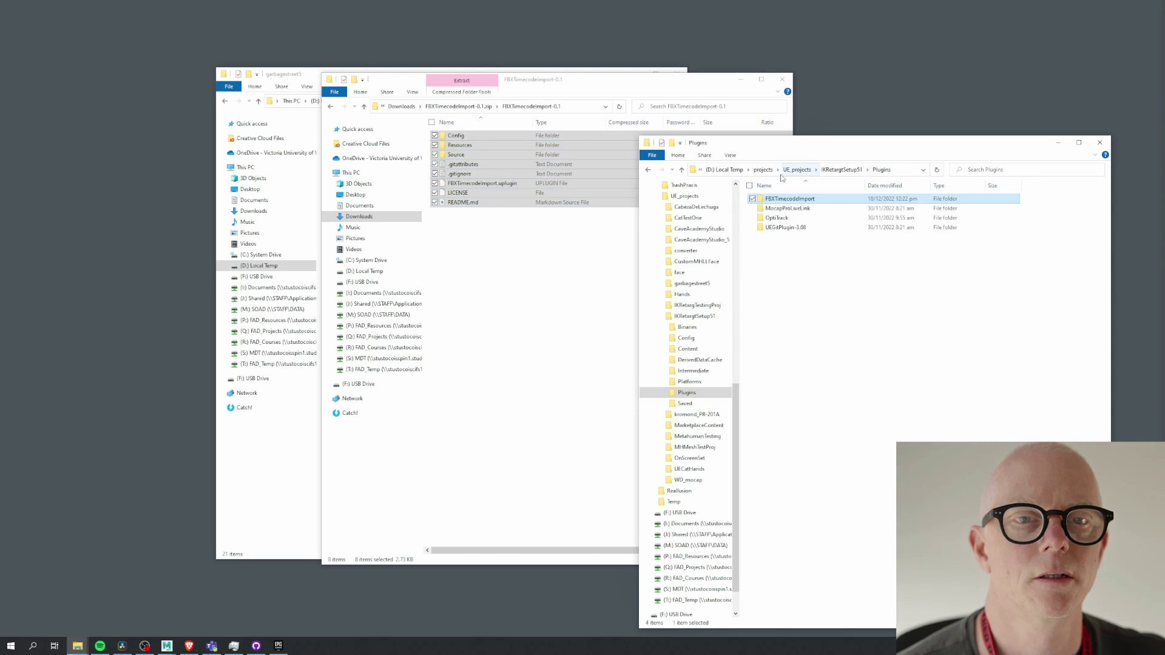
left_click(845, 170)
Step: Launch the IKRetargtSetup51 project, answering the MocapProLiveLink incompatibility warning
left_click(790, 276)
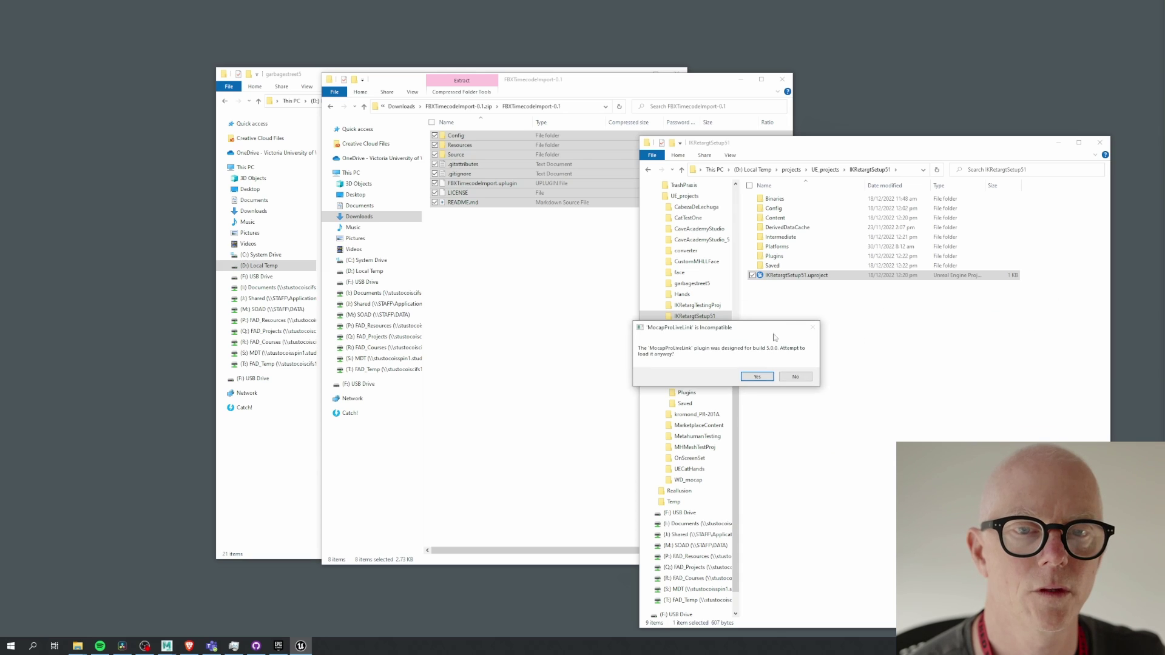
left_click(773, 374)
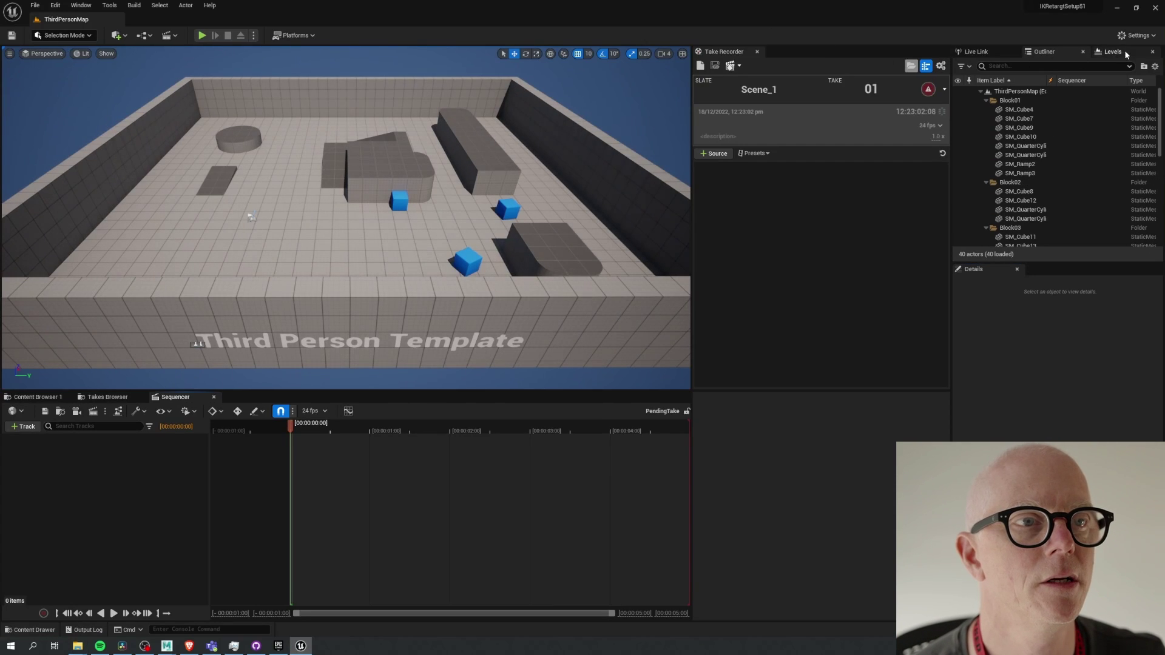
left_click(1136, 35)
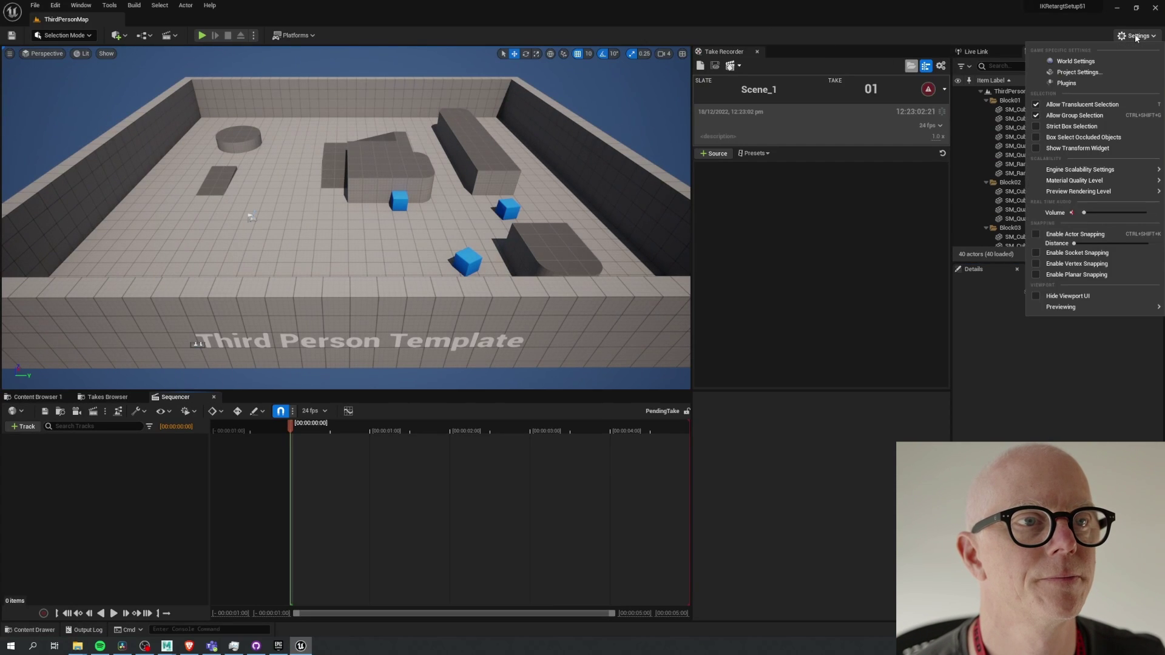
left_click(1086, 83)
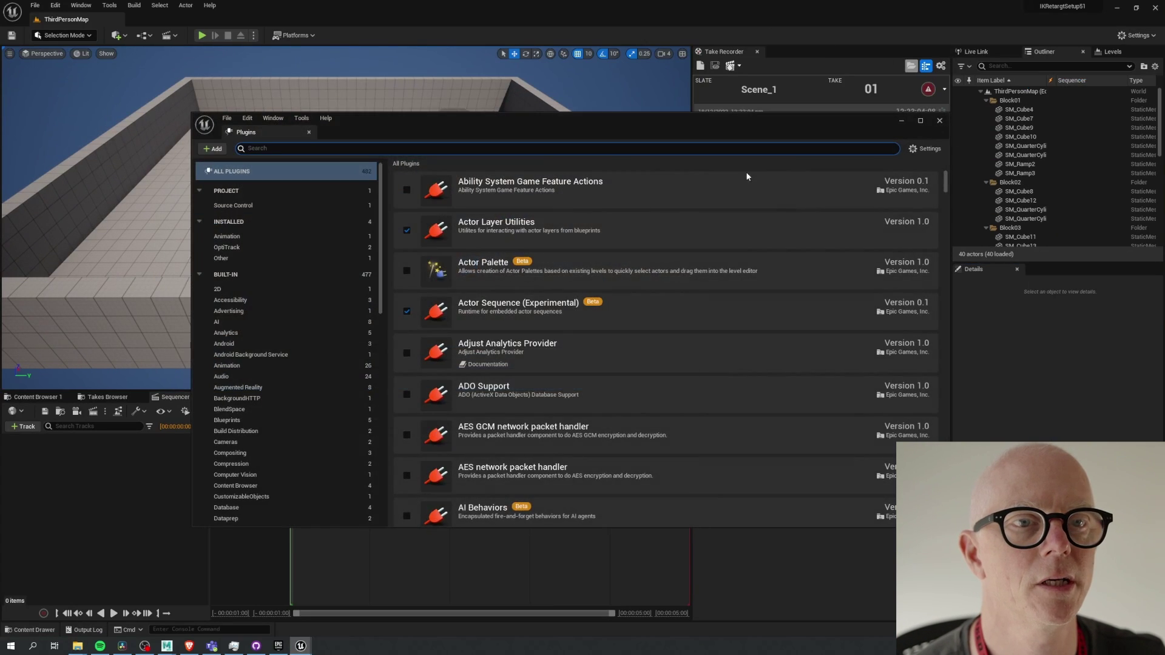
Step: Enable the FBXTimecodeImport plugin, accept the beta warning, and restart with its module rebuilt
left_click(227, 258)
left_click(407, 192)
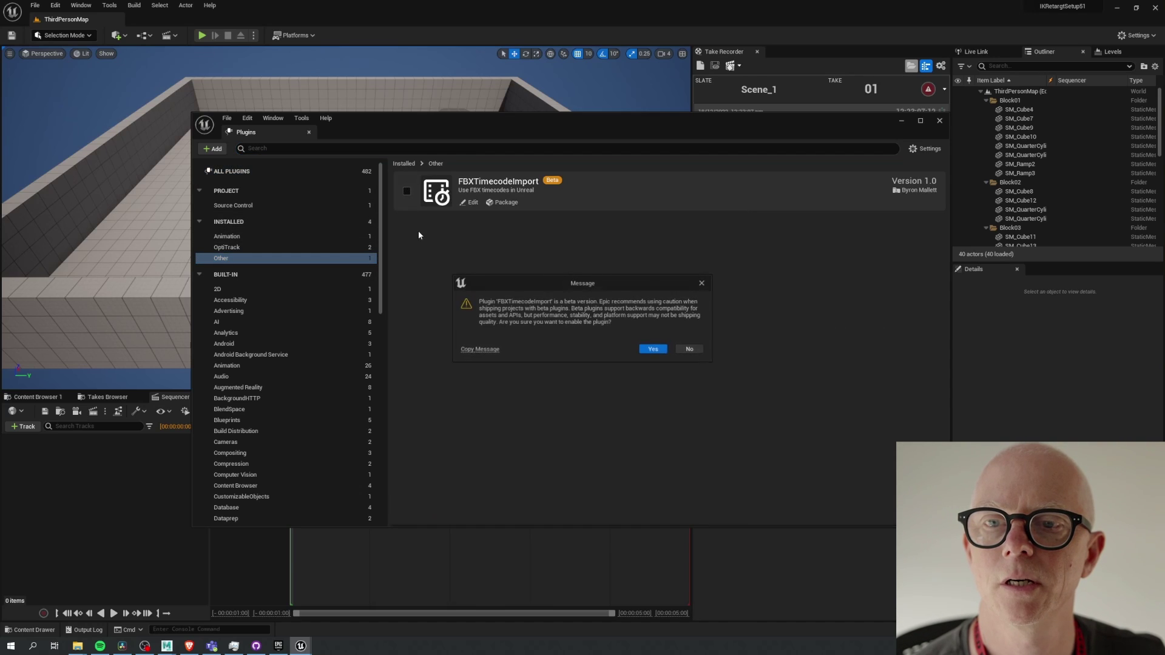
left_click(653, 351)
left_click(891, 507)
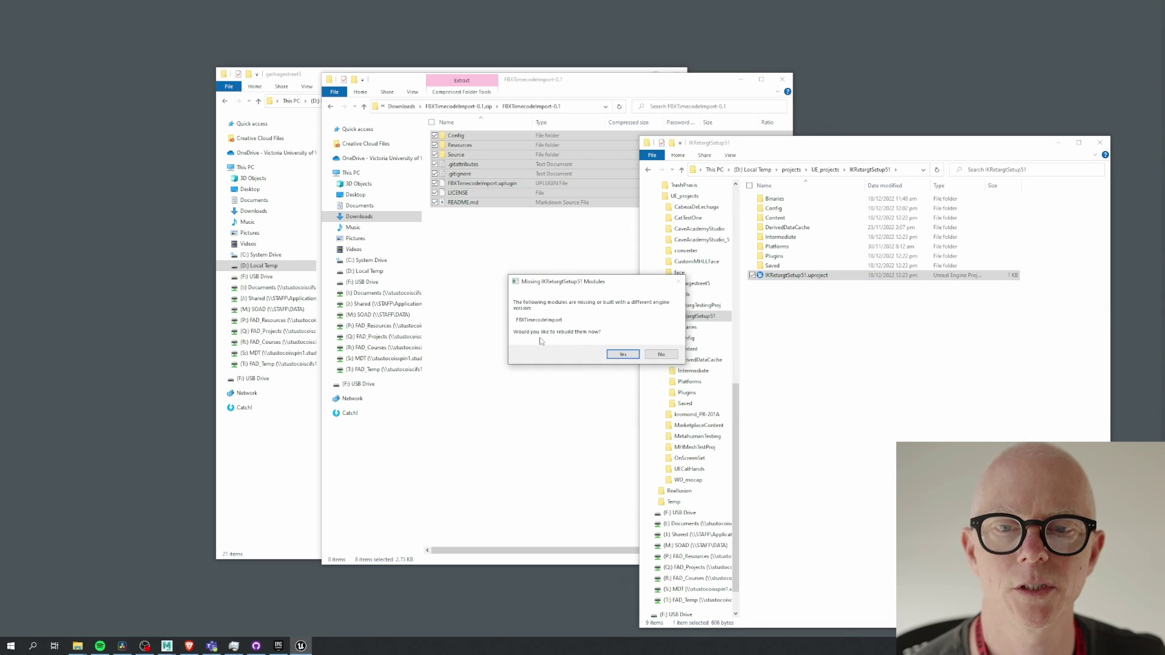
left_click(614, 355)
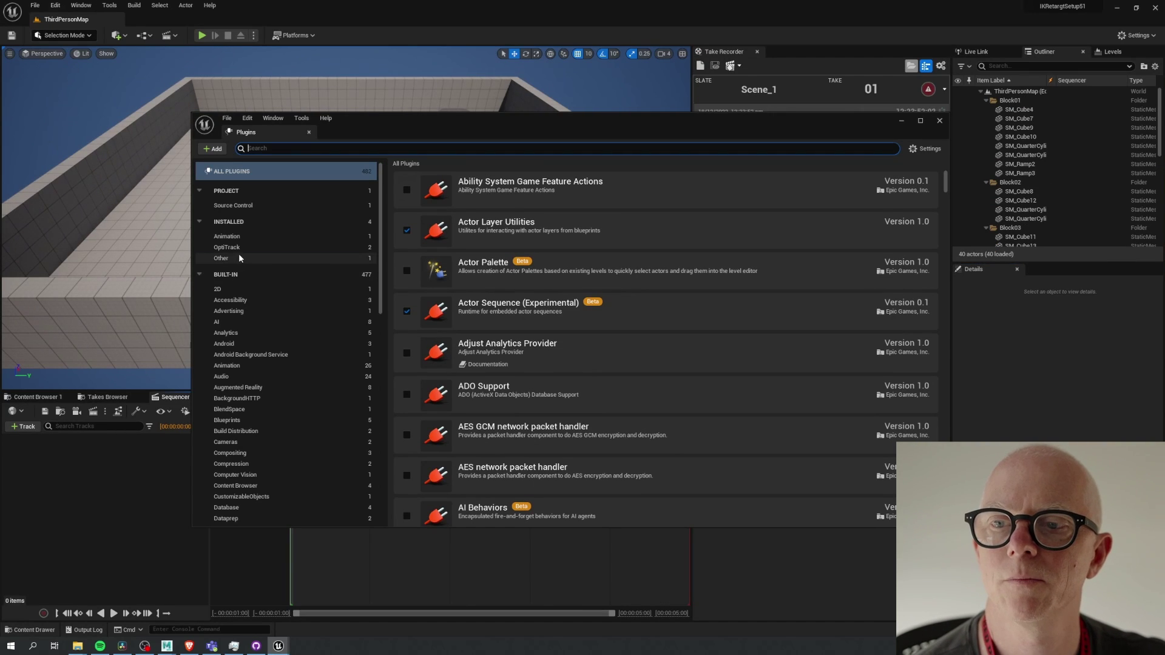
left_click(240, 259)
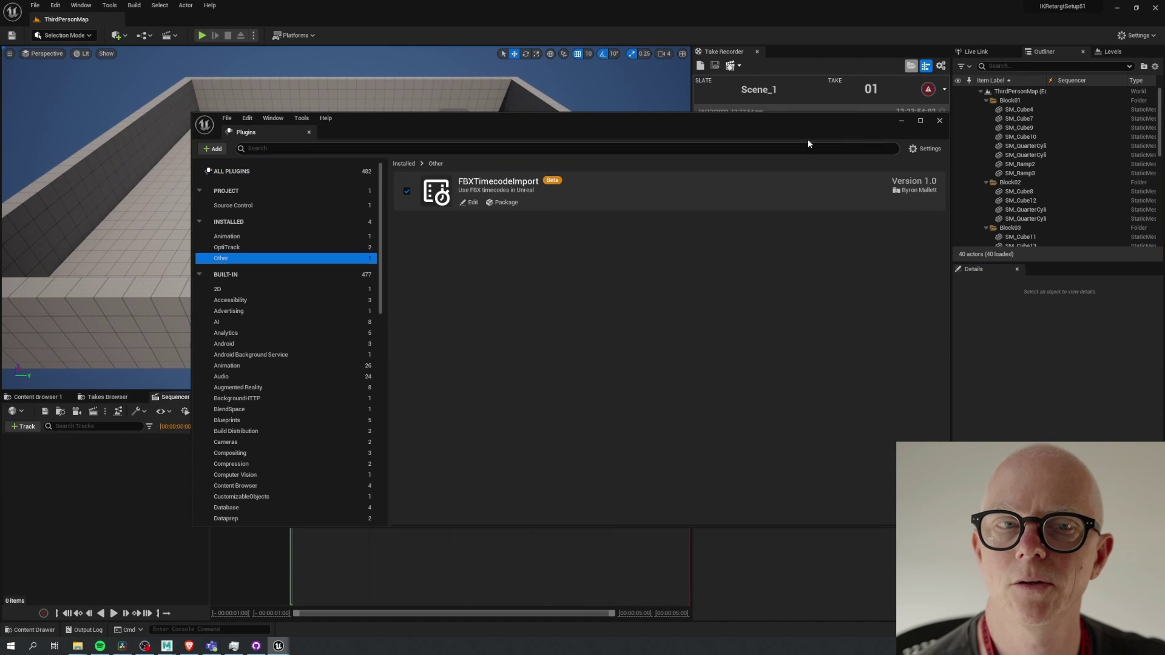
left_click(939, 121)
Step: Turn on Auto Inject Timecode into Anim Sequences in the FBX Timecode importing project settings
left_click(1135, 36)
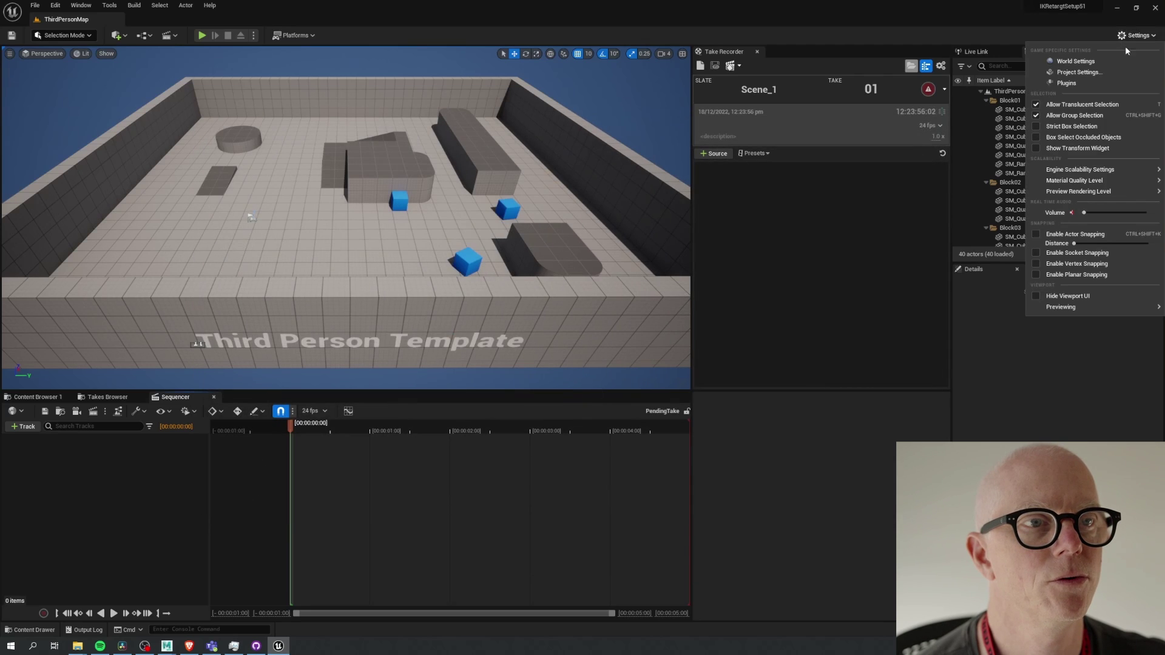
left_click(1078, 73)
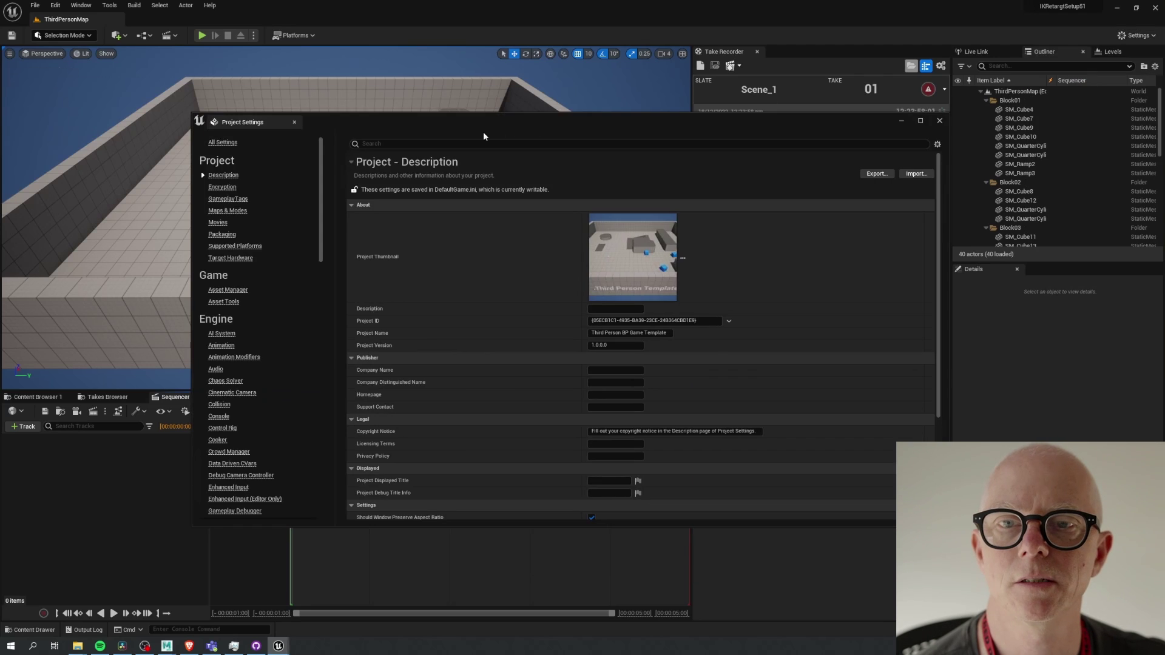
left_click_drag(323, 176, 286, 472)
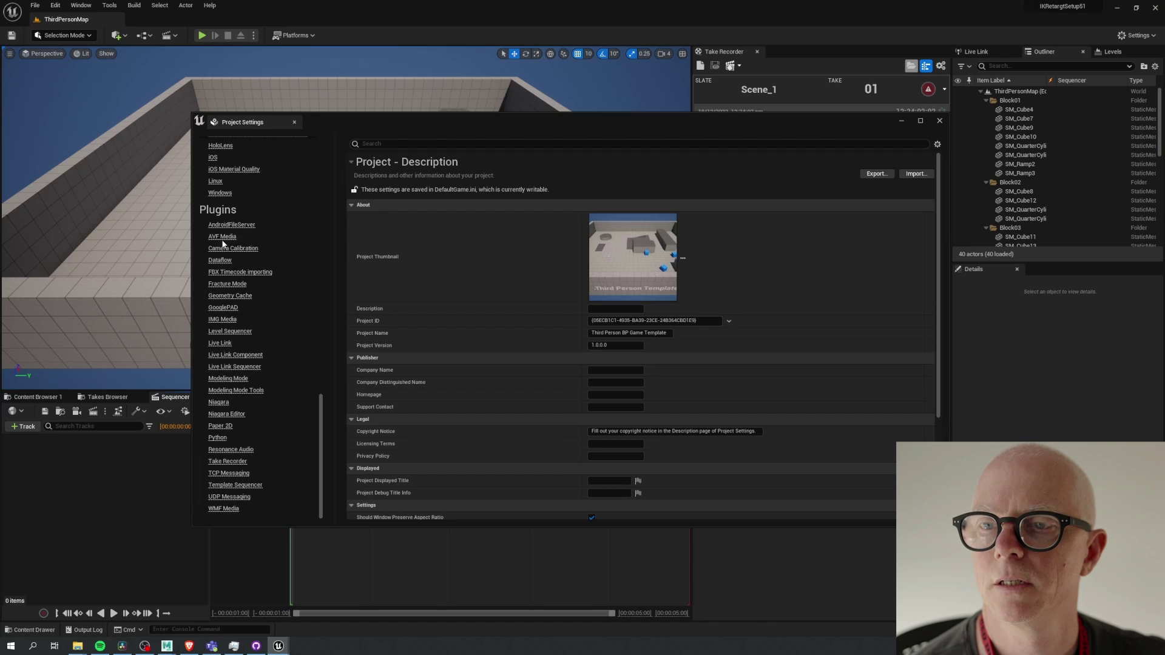
left_click(235, 273)
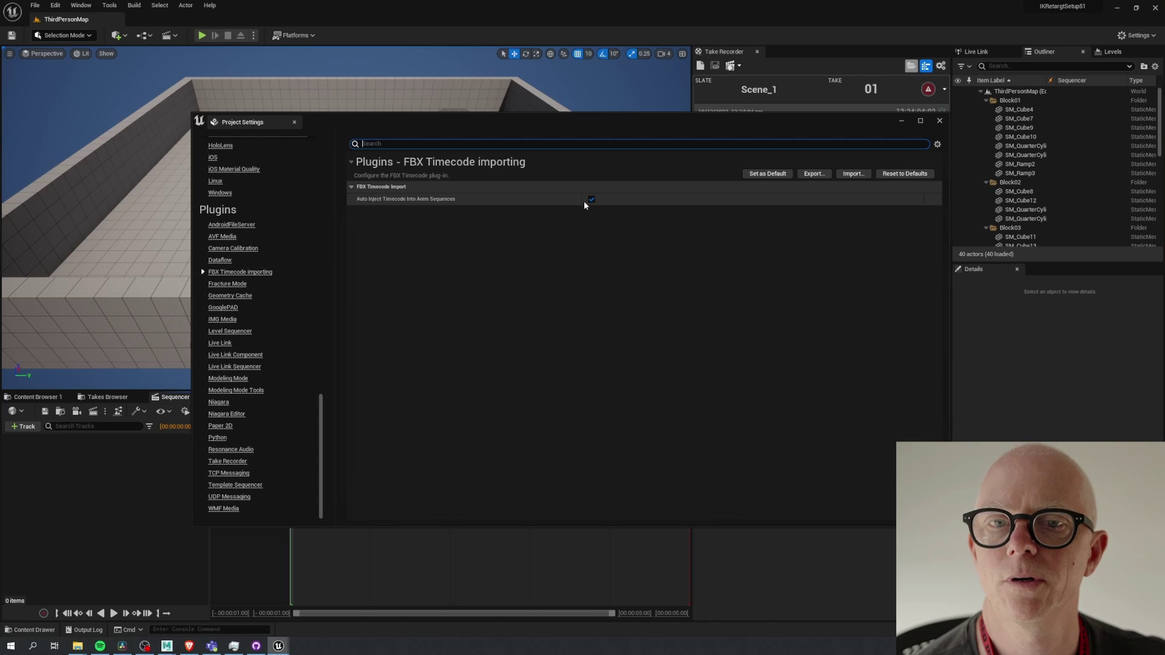
left_click(591, 200)
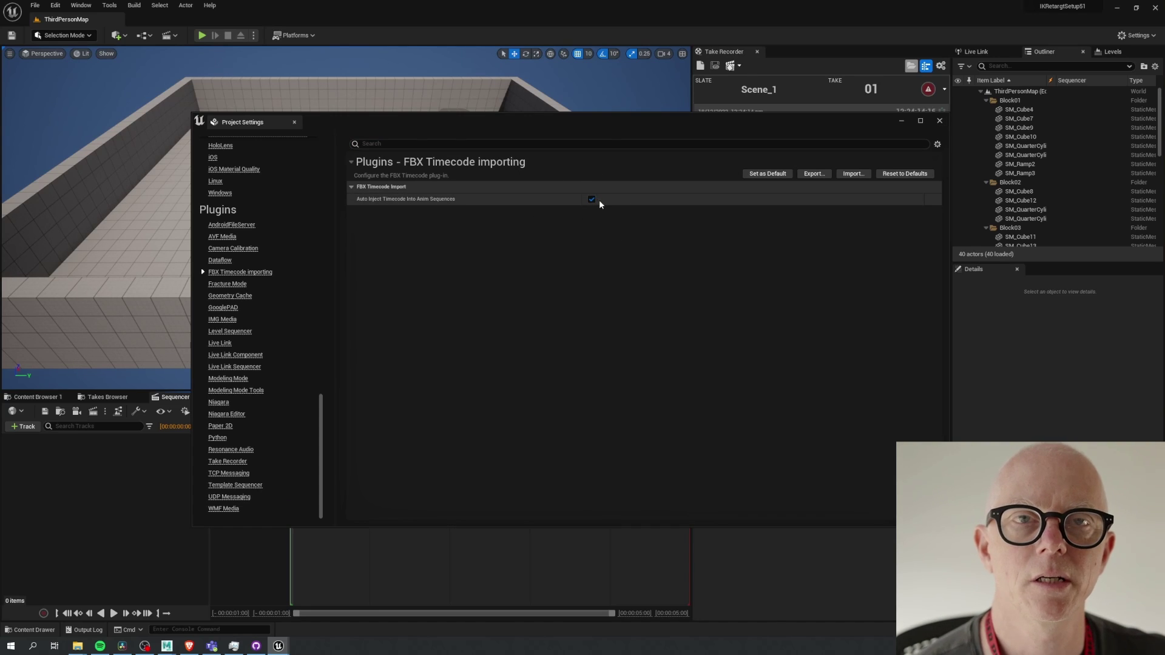
left_click(940, 122)
left_click(37, 397)
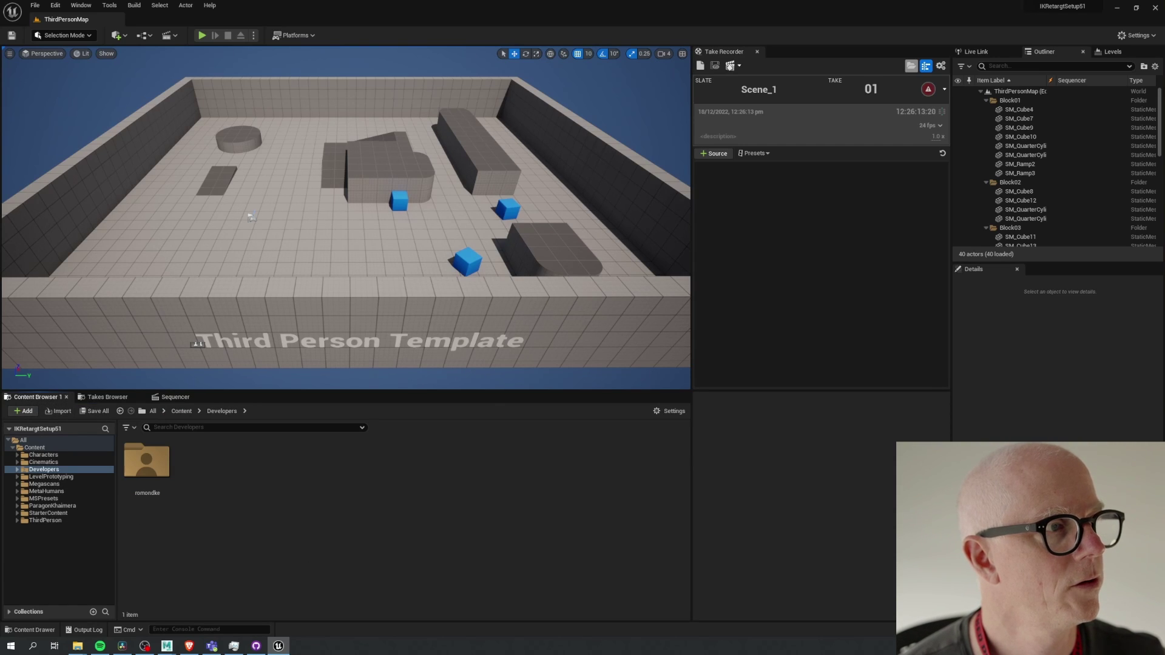
Step: Import Nephew_T3.fbx into the Developers folder with the skeleton set to SKM_Leo_NoNS_Skeleton
left_click(77, 646)
left_click(824, 237)
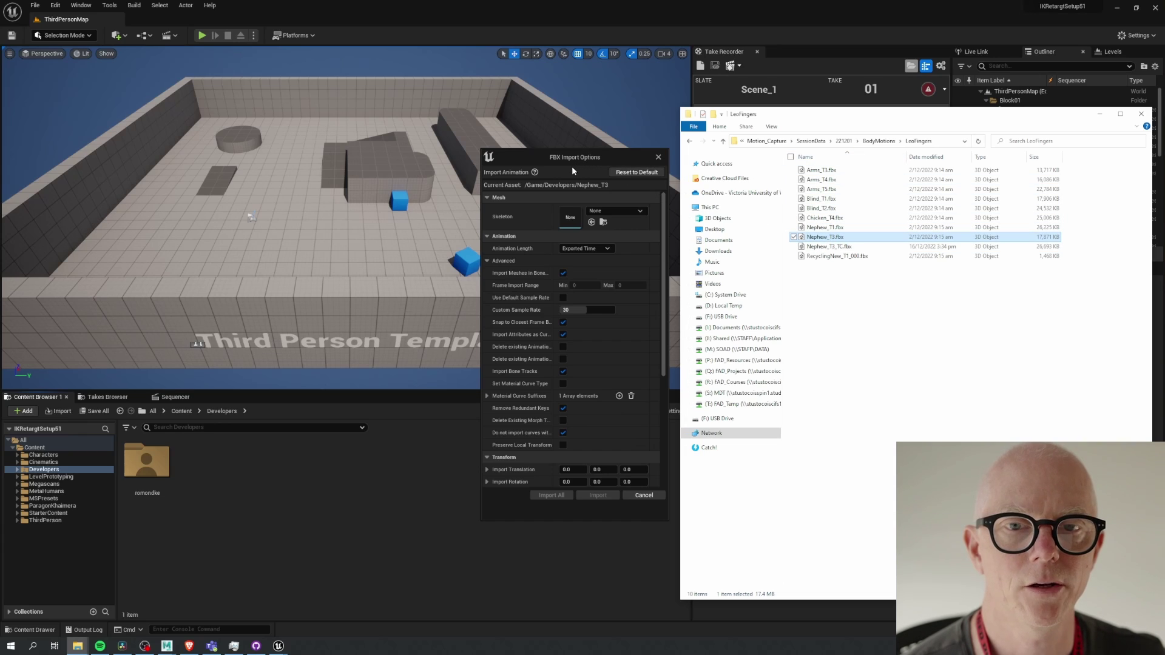
left_click(1098, 114)
left_click(620, 213)
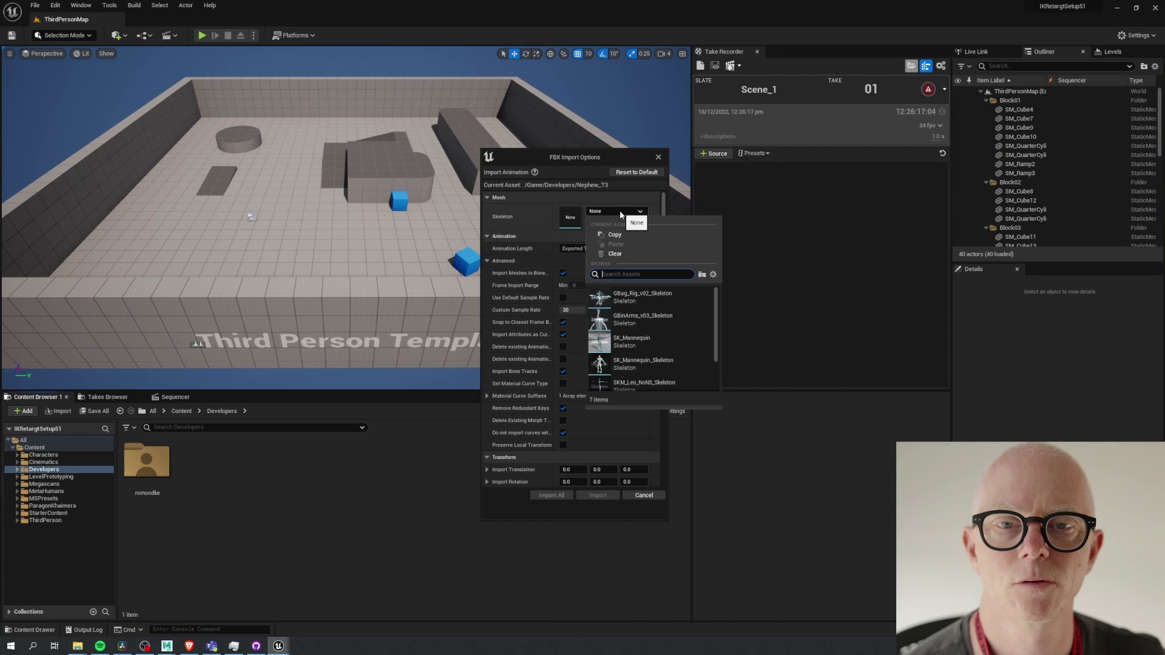
type("leo")
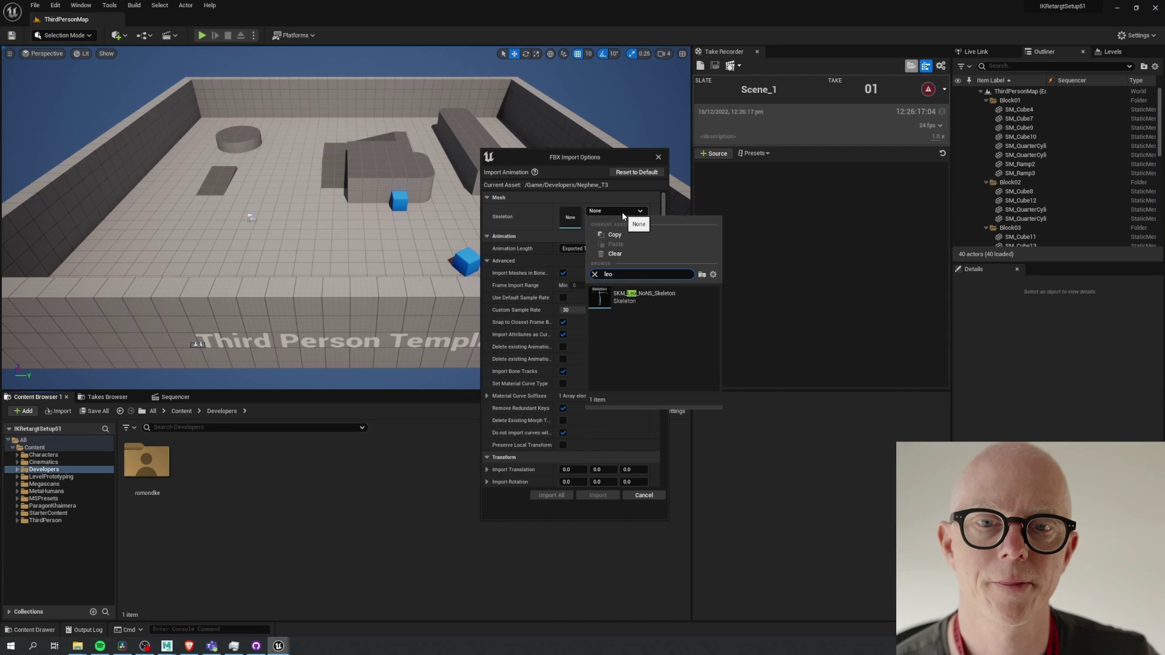
left_click(634, 297)
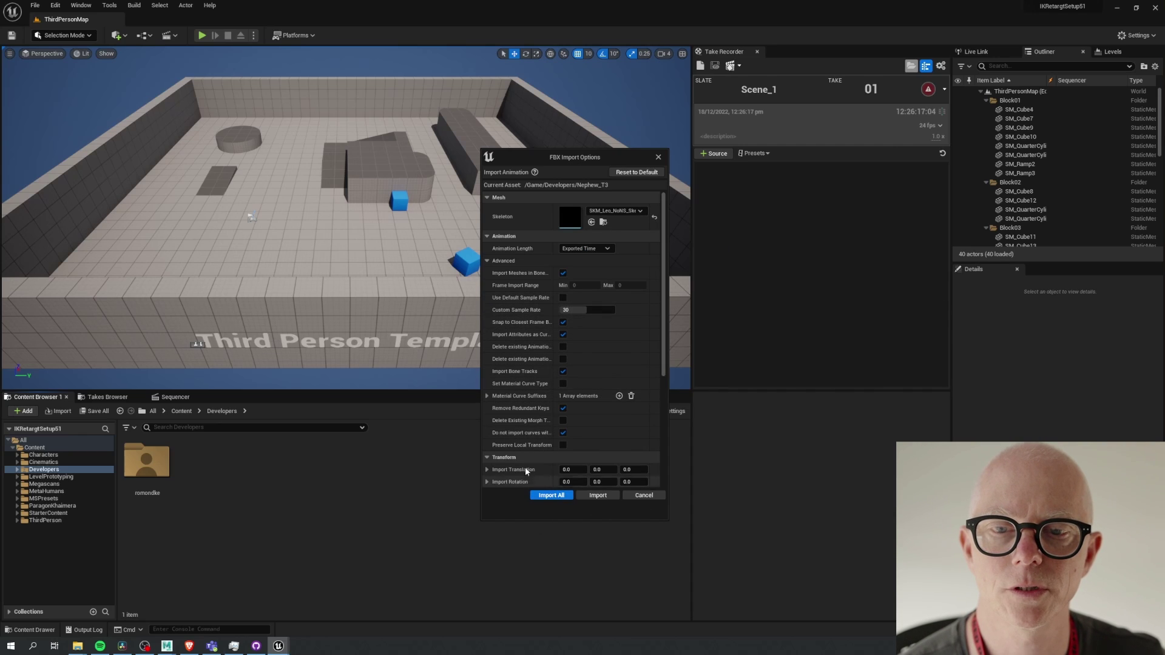
left_click(550, 495)
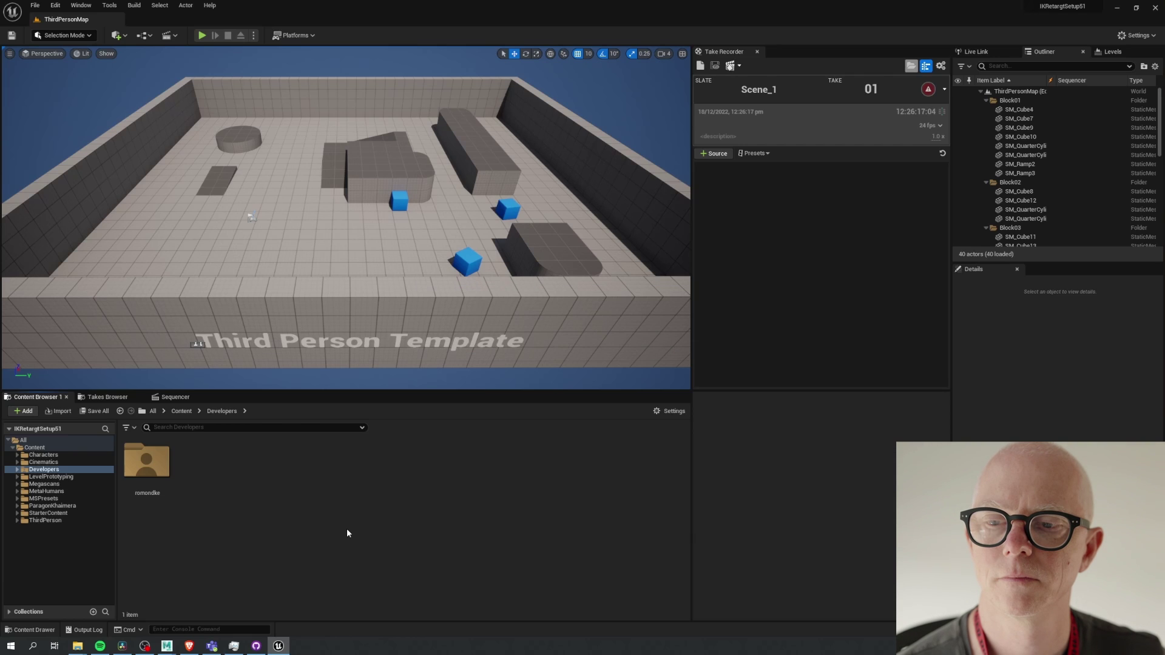
Step: Check the timecode attributes under Root in the imported Nephew_T3 animation
double_click(221, 461)
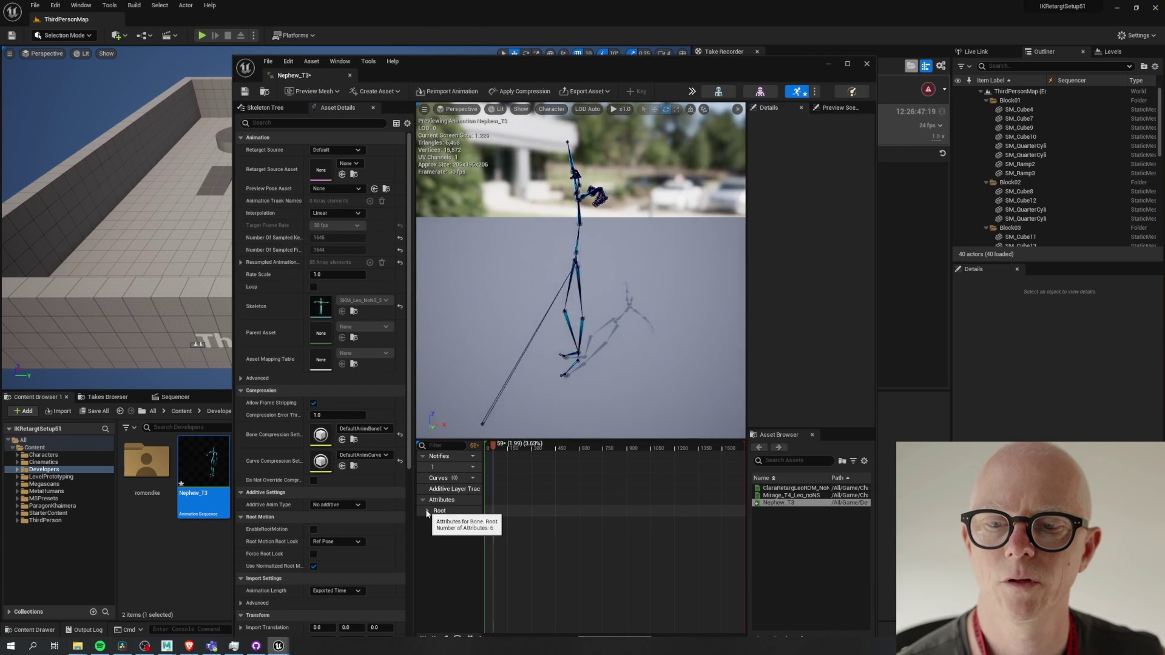
left_click(427, 511)
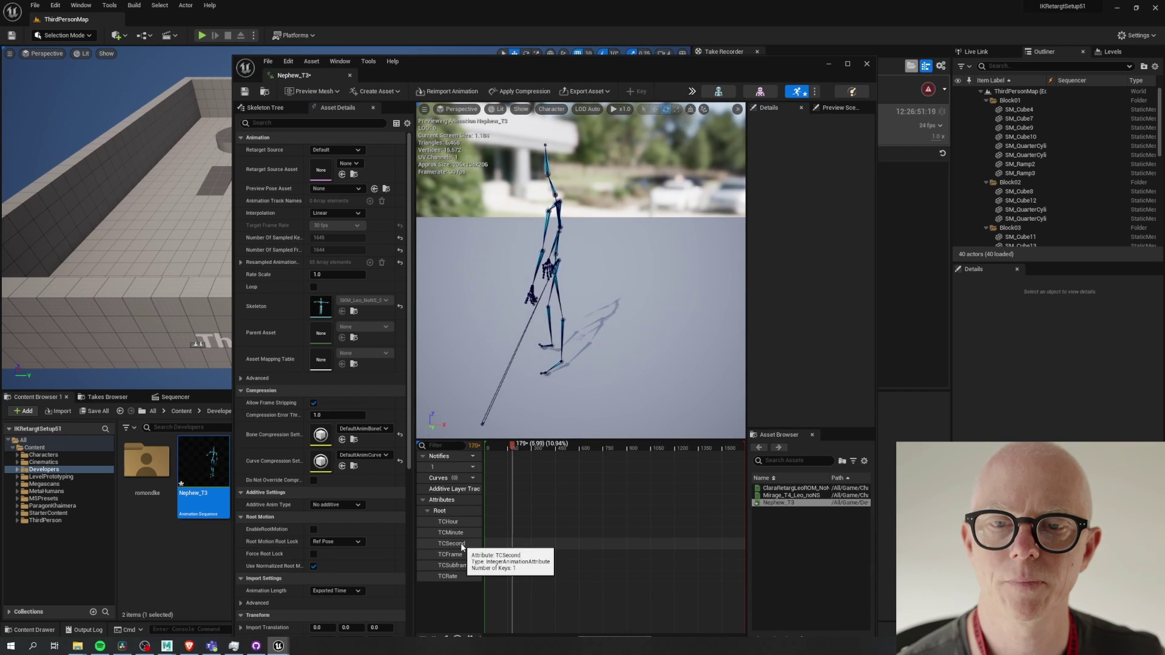
left_click(866, 65)
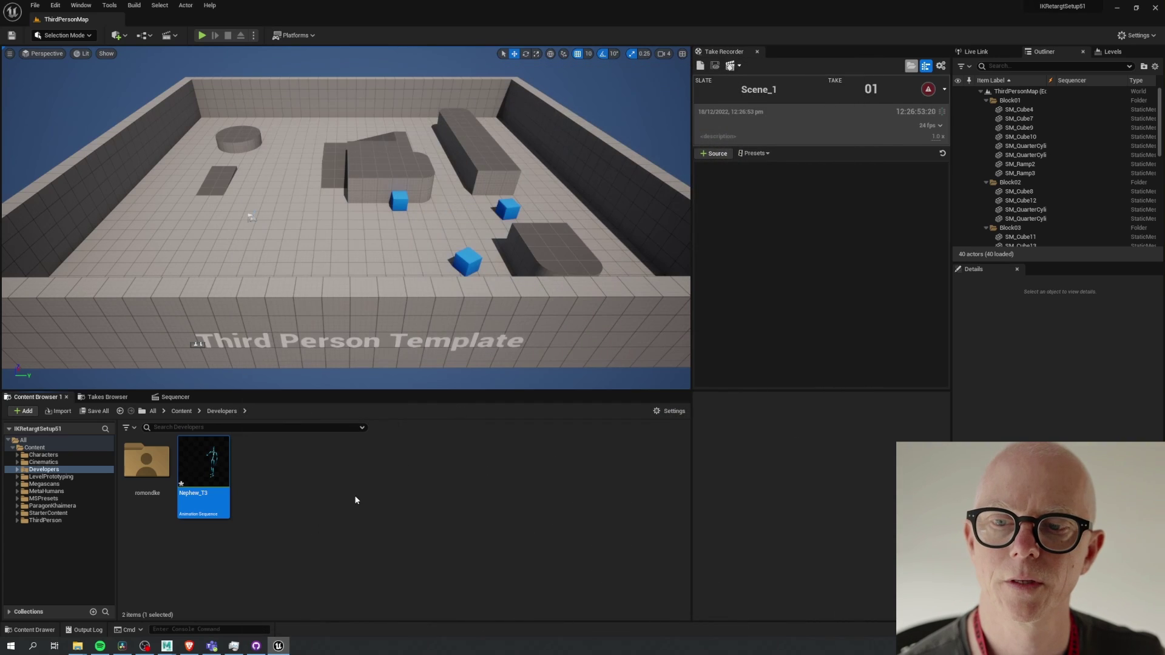
Step: Create a Level Sequence with the default name NewLevelSequence and open it
right_click(273, 471)
mouse_move(325, 325)
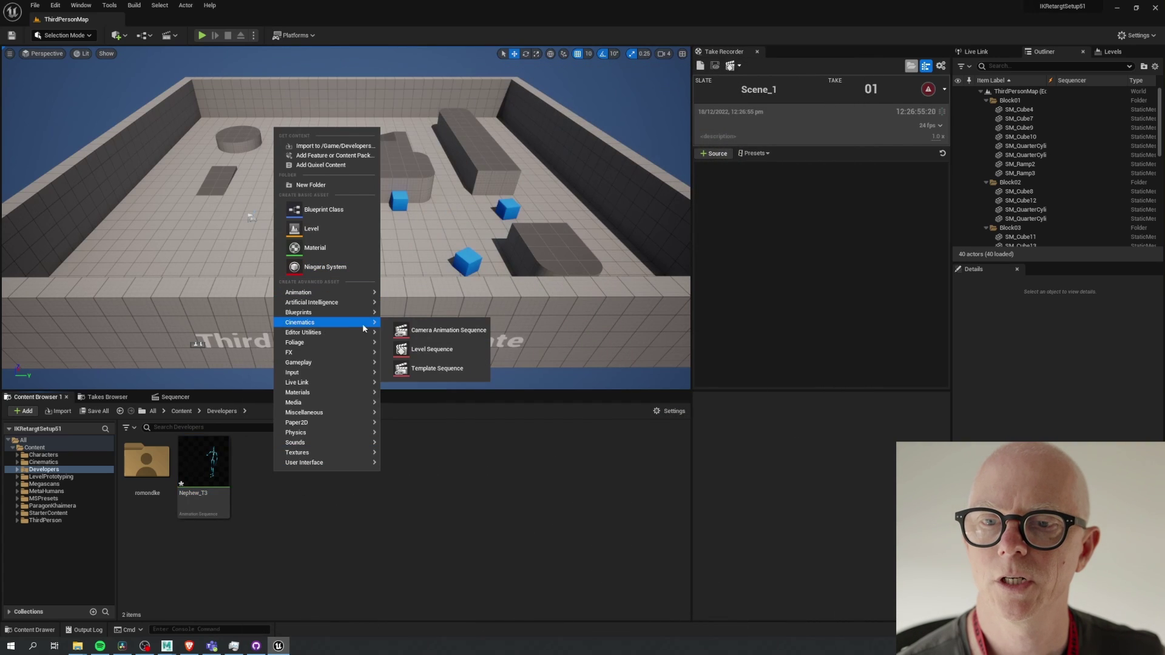
left_click(431, 349)
key("Return")
double_click(265, 461)
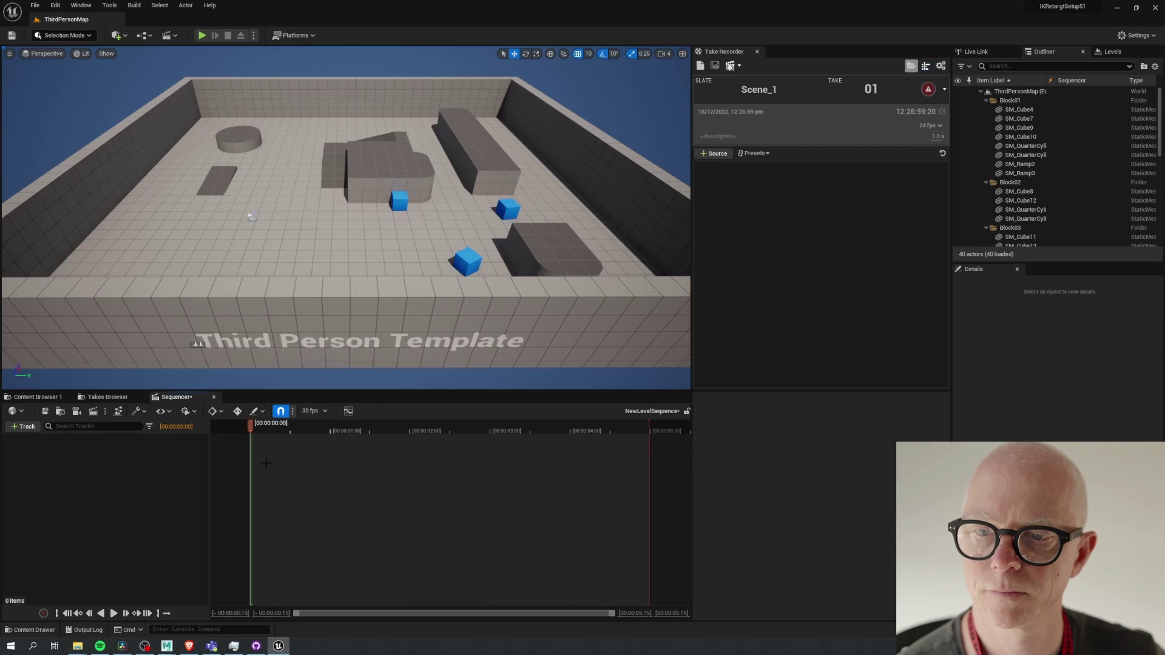
Step: Drag the Nephew_T3 animation into Sequencer as an animation section
left_click(57, 398)
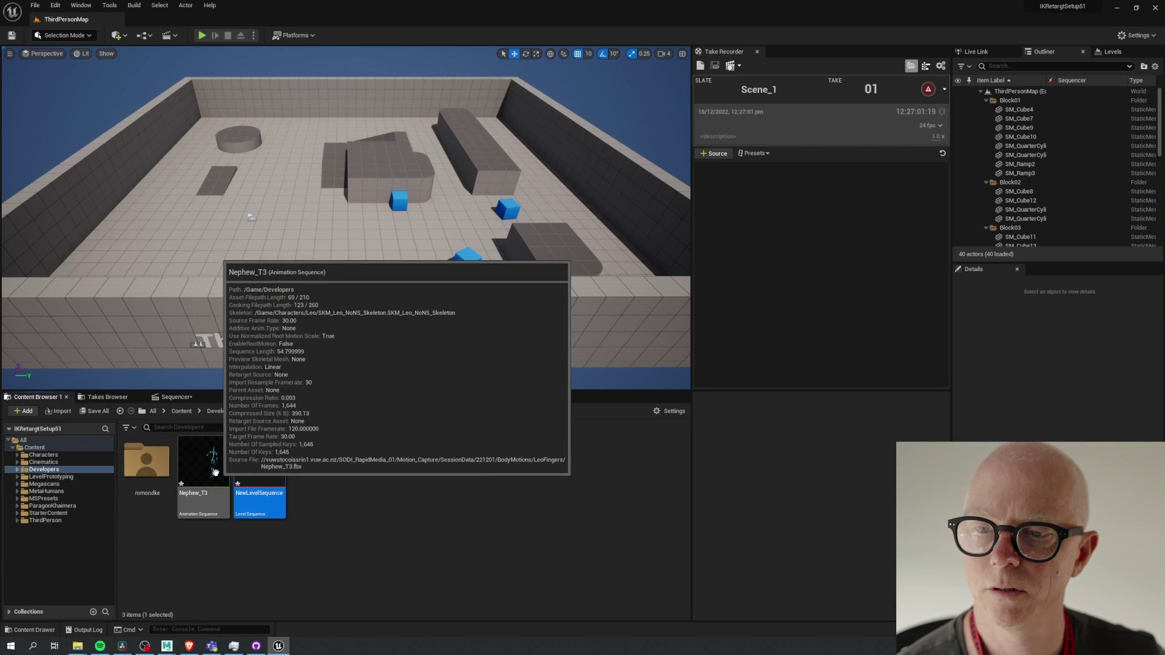
left_click_drag(203, 473, 298, 481)
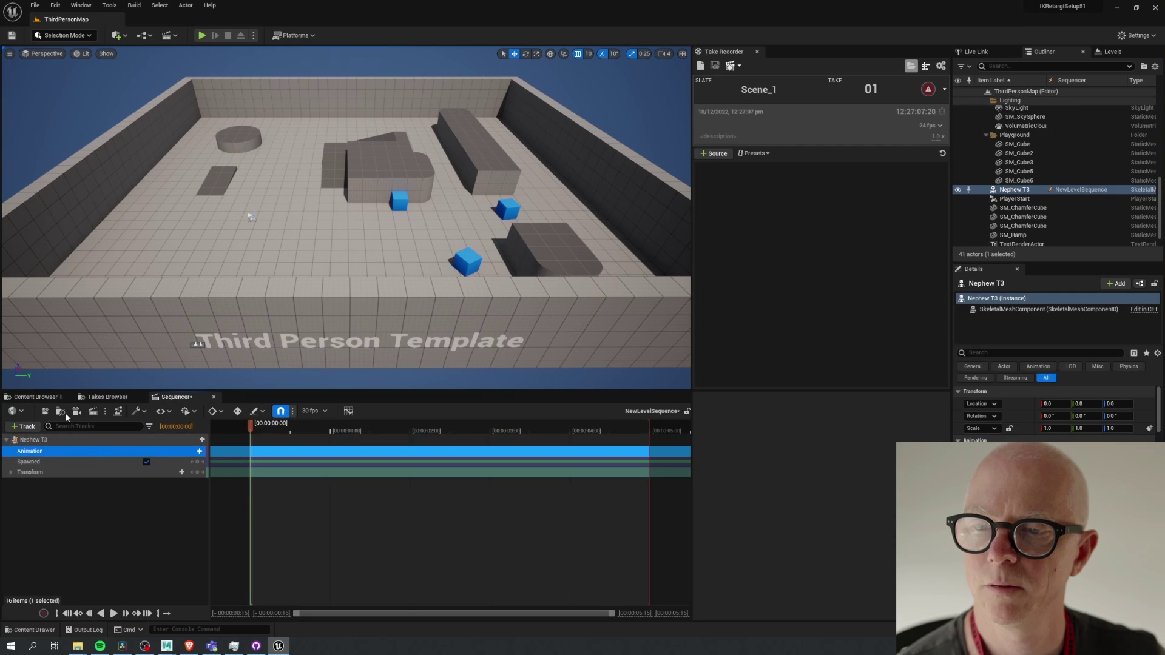
left_click(42, 398)
left_click_drag(211, 481, 283, 453)
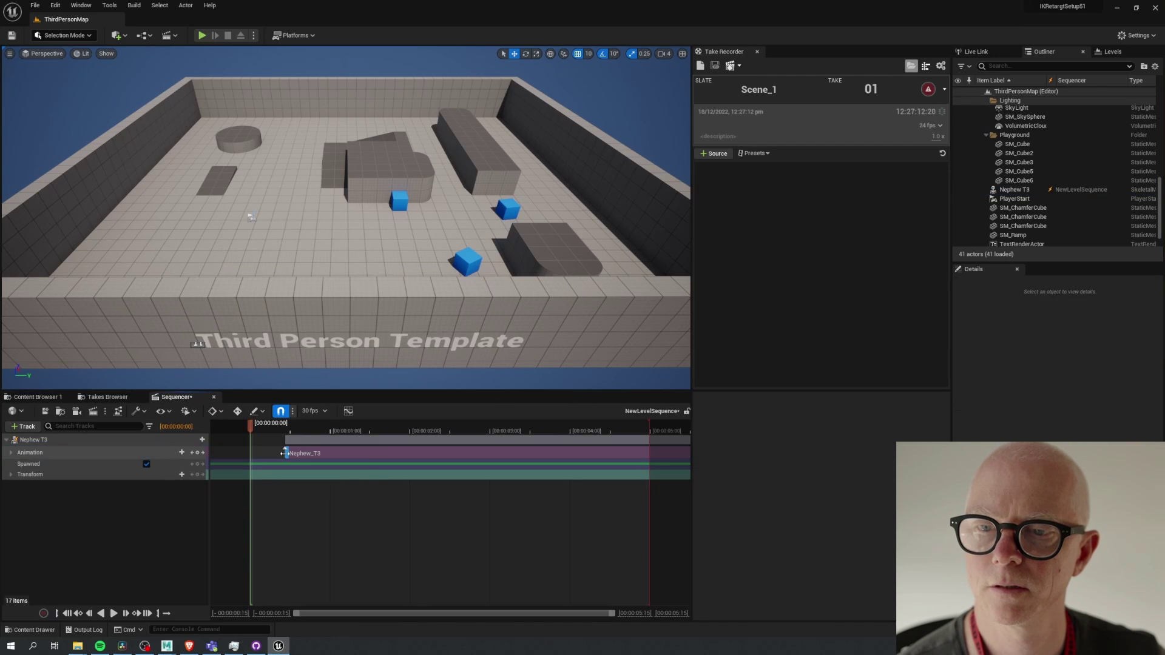
Step: Check the Nephew_T3 section's timecode and snap it to the timeline using its source timecode
left_click(358, 456)
right_click(358, 455)
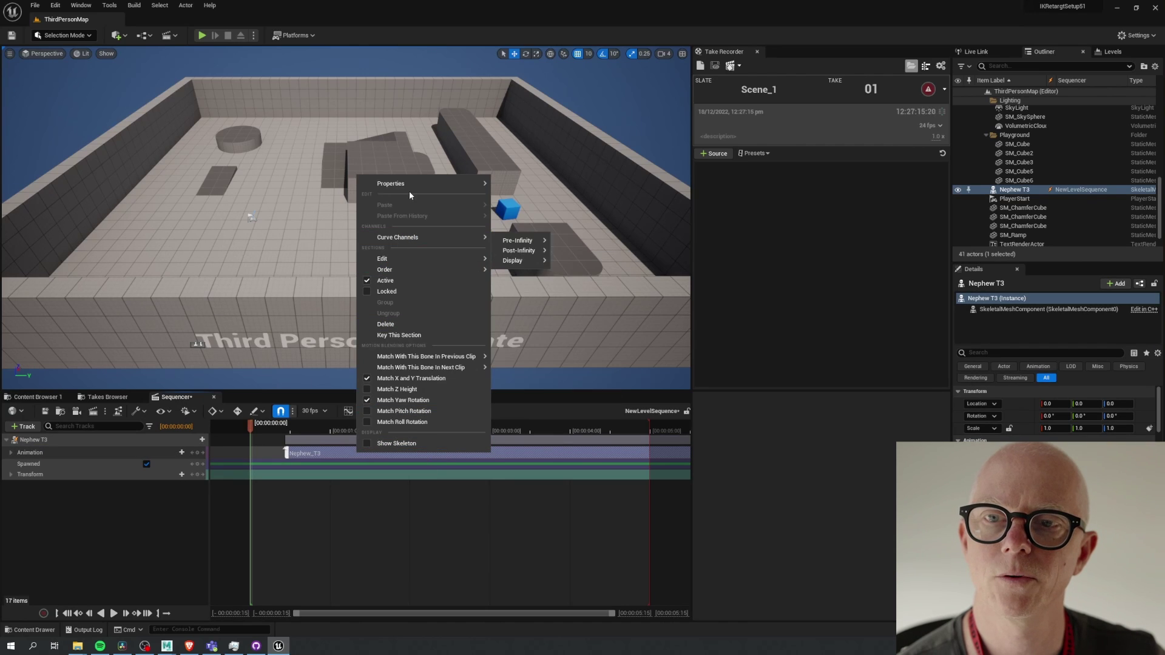
mouse_move(408, 183)
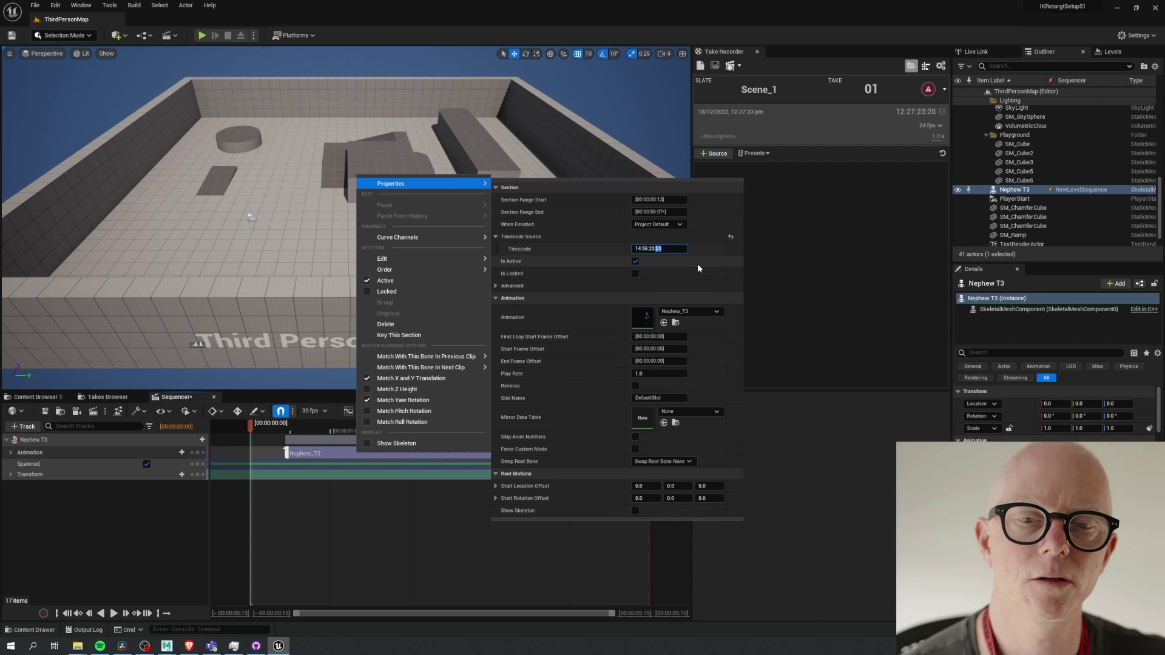
left_click(425, 542)
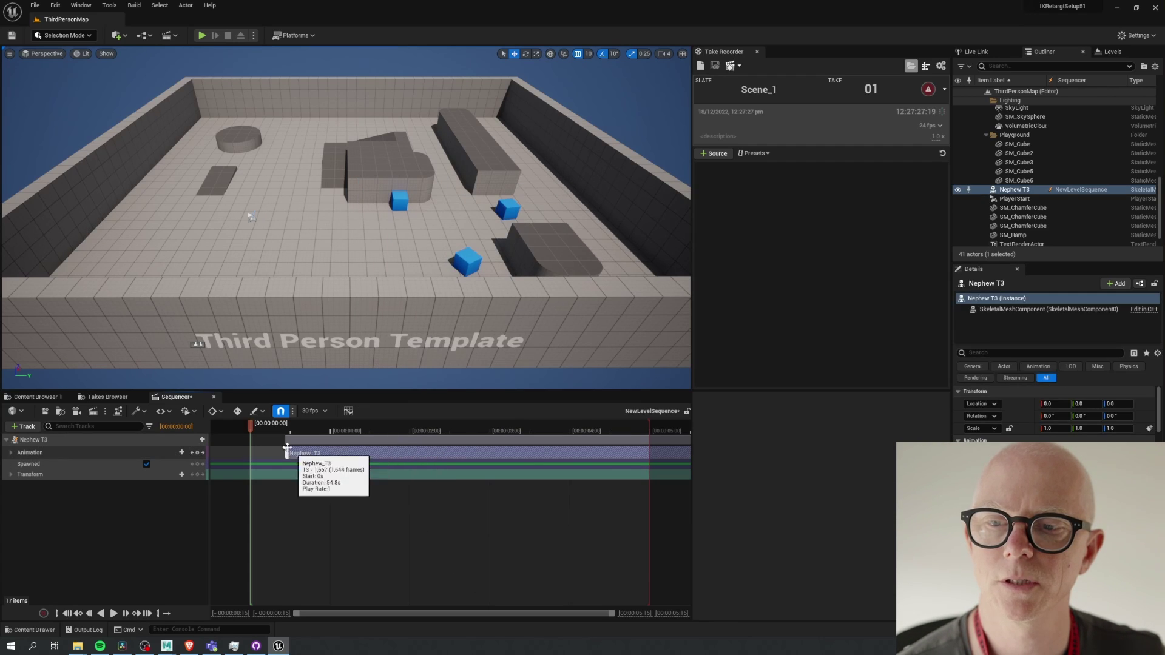
left_click(143, 414)
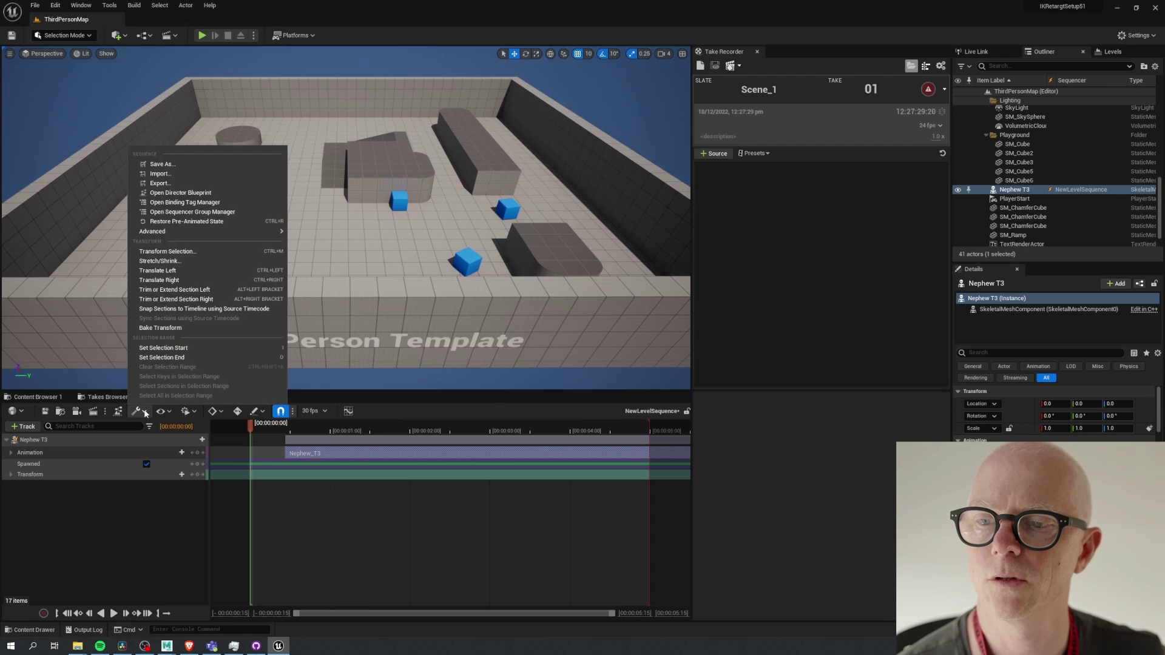
left_click(195, 305)
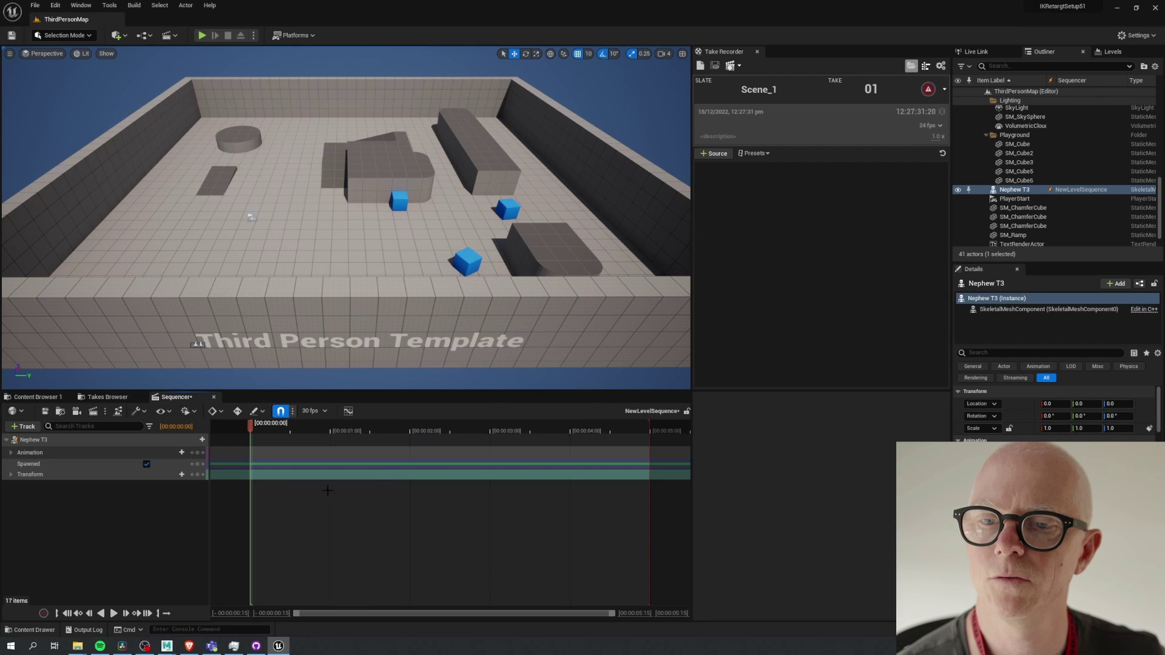
Step: Frame the timeline and place the playhead on the section's first frame
key("f")
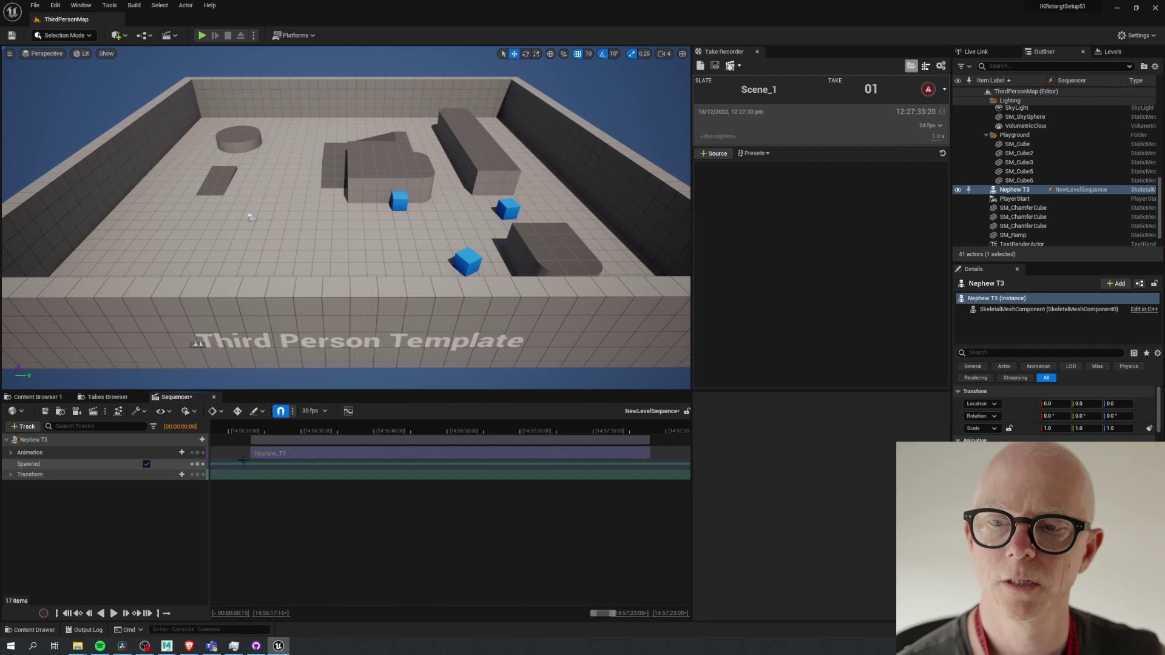
left_click(255, 428)
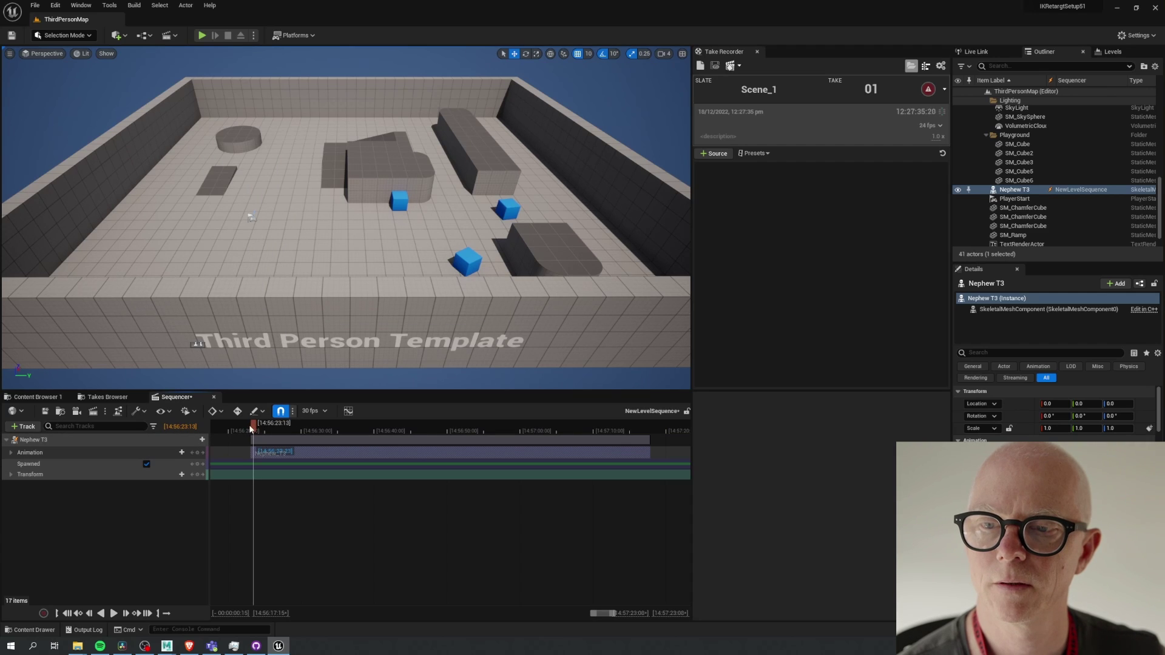
left_click_drag(250, 428, 254, 431)
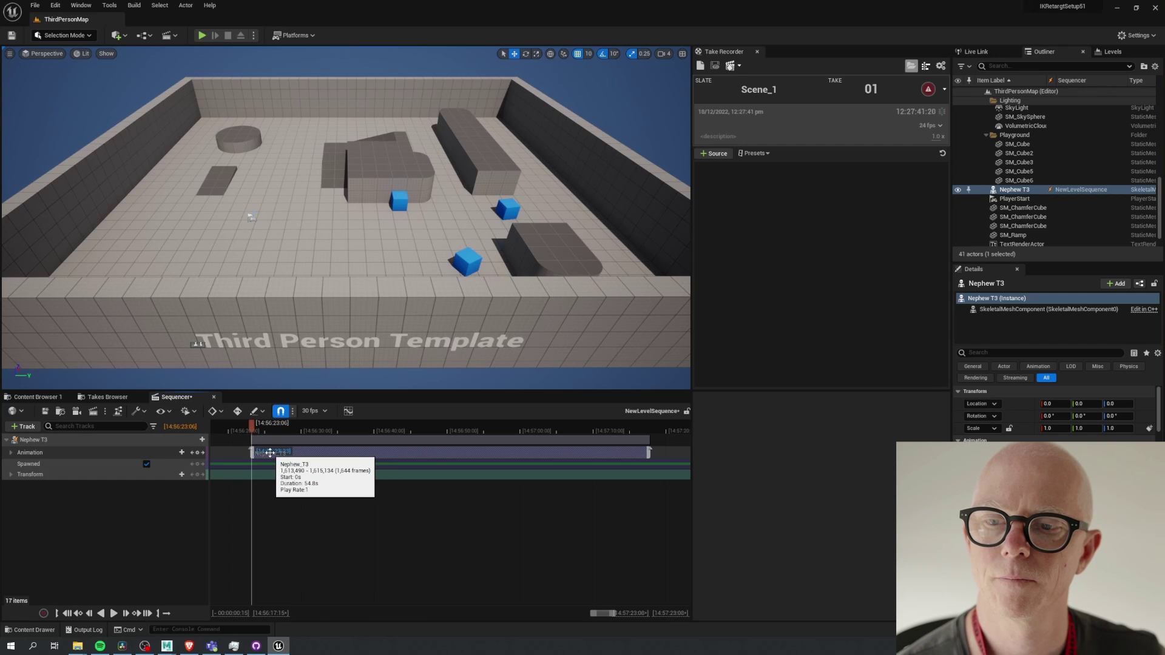
scroll(275, 459, "up", 5, "ctrl")
scroll(275, 460, "up", 3, "ctrl")
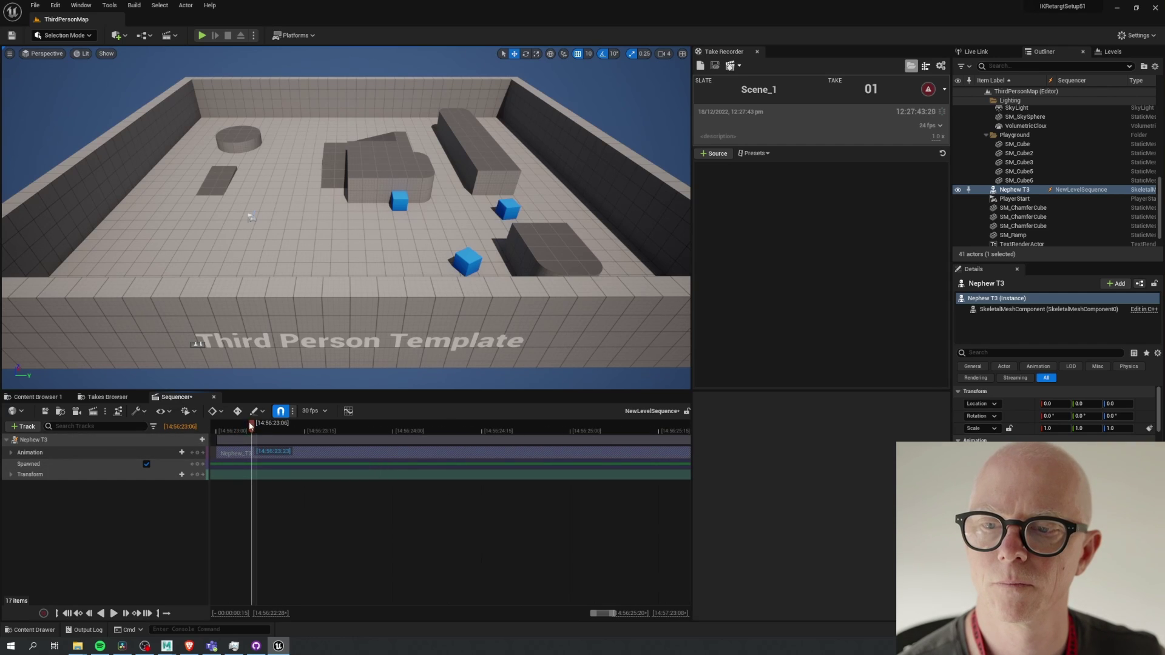
left_click_drag(248, 426, 212, 426)
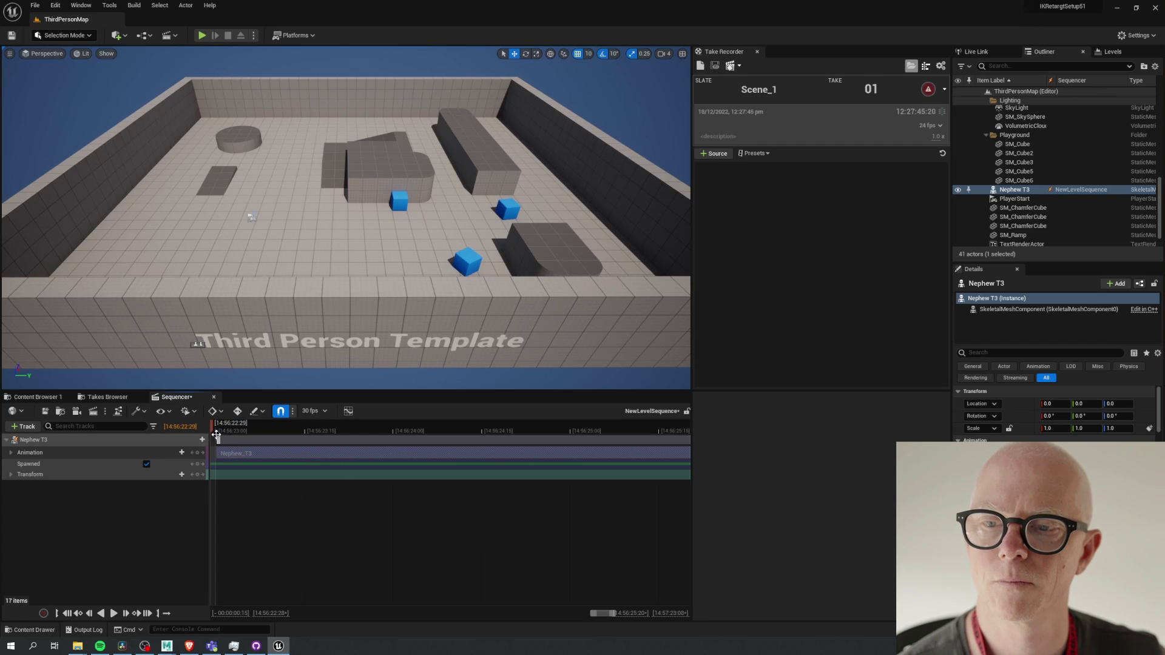
left_click(222, 430)
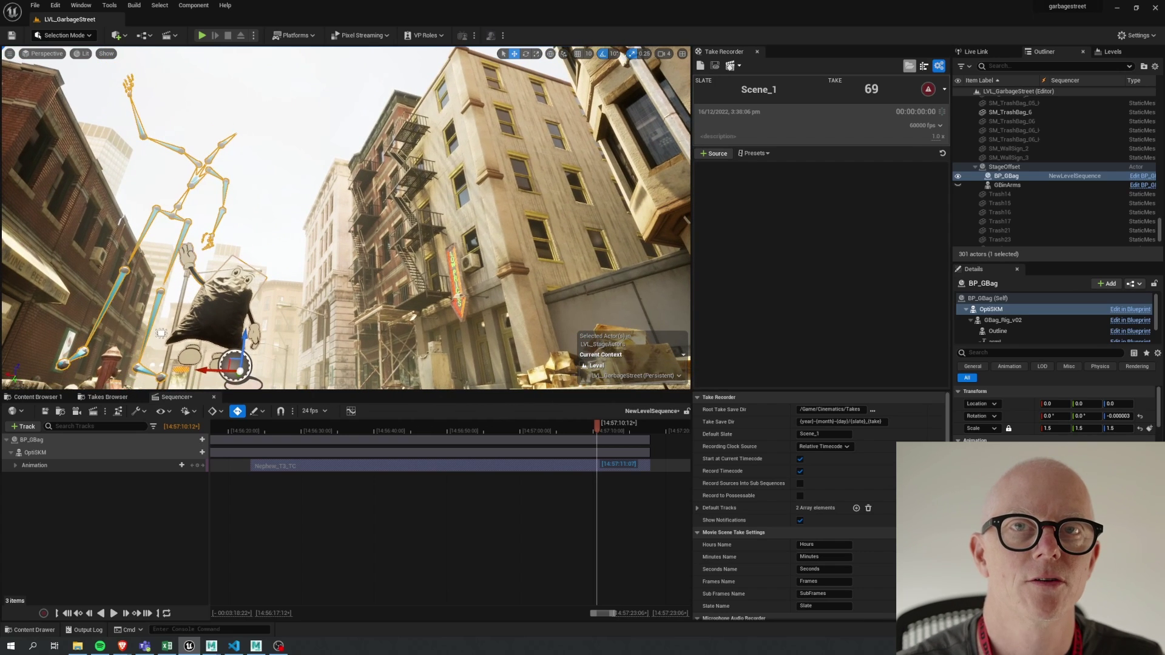
Step: Hide viewport selection outlines with G and select the GBag_Rig_v02 component in Details
key("g")
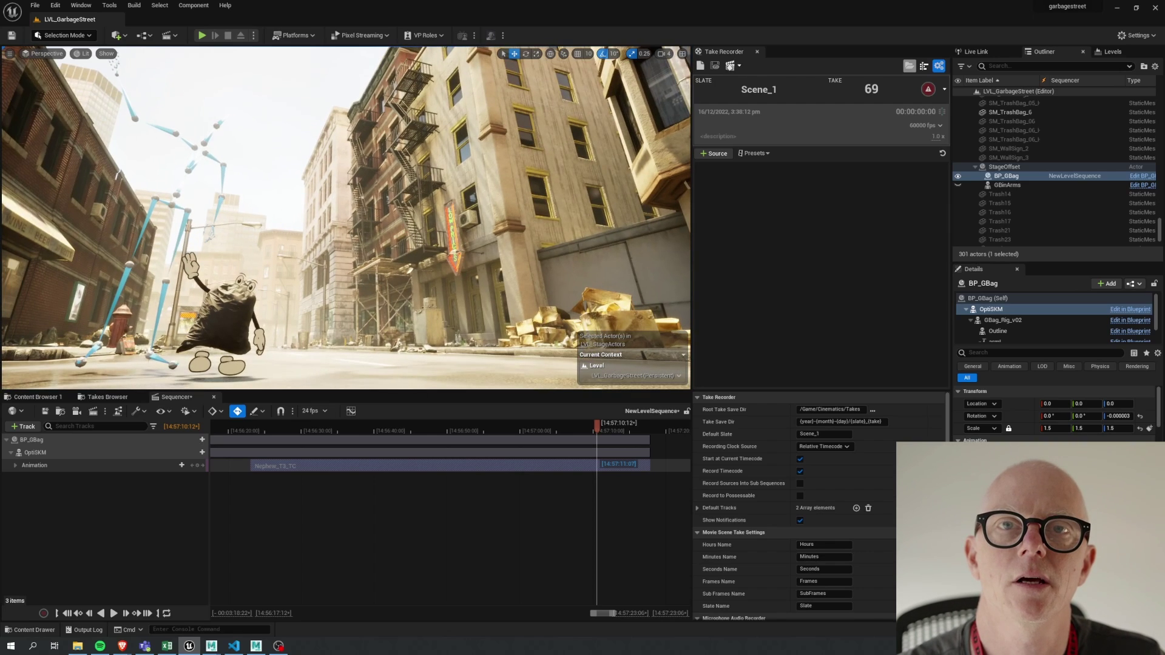
left_click(1002, 320)
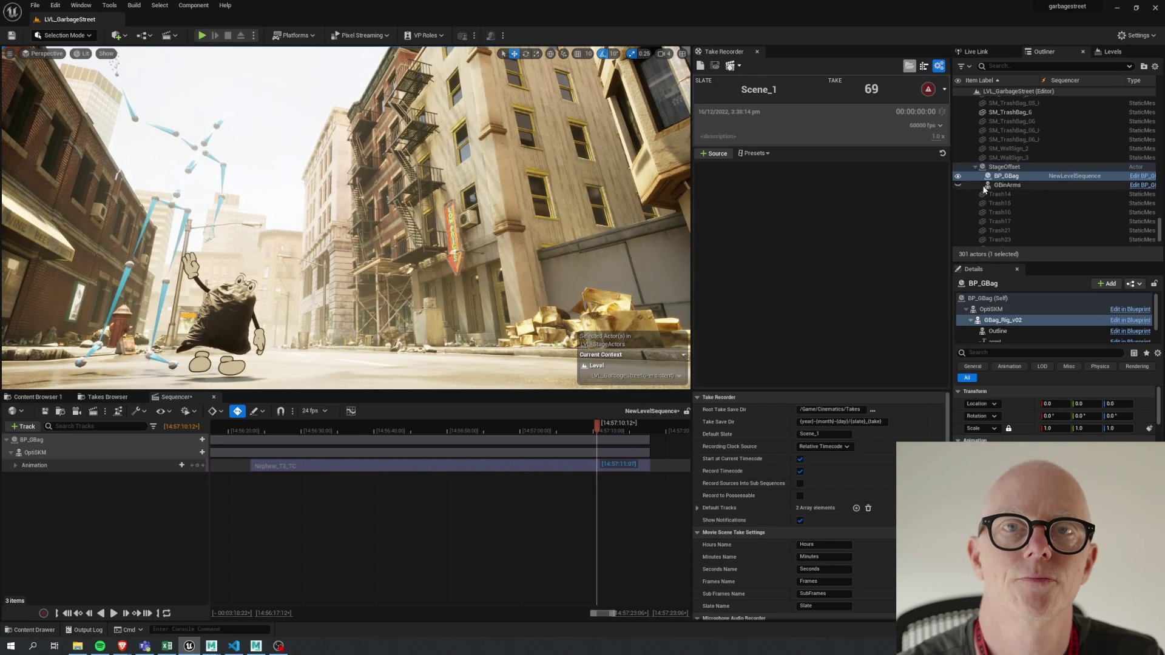